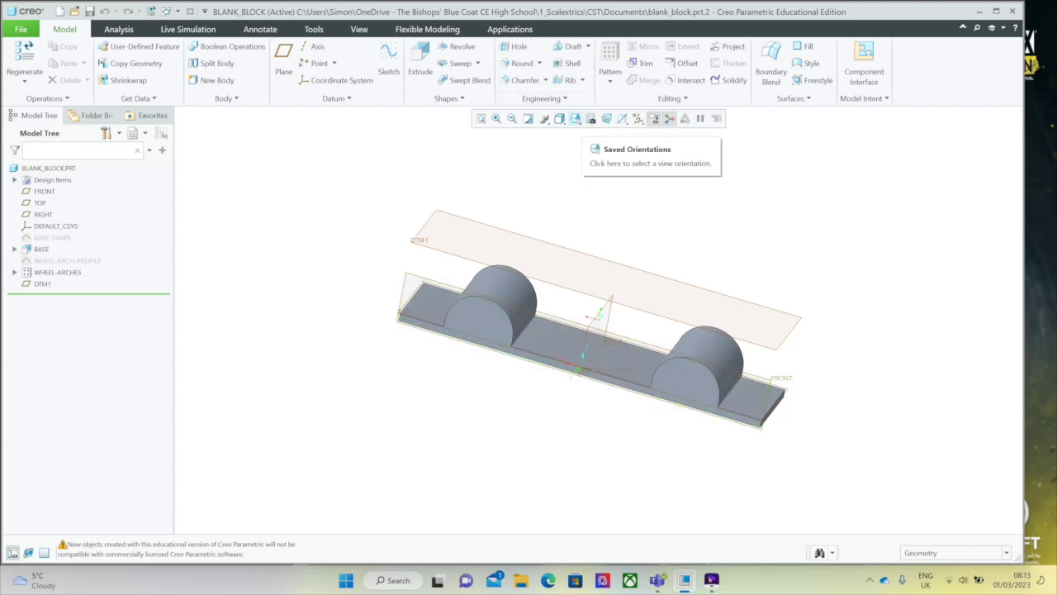
Begin importing an image in the isometric orientation and choose the FRONT datum plane to hold it.
click(575, 118)
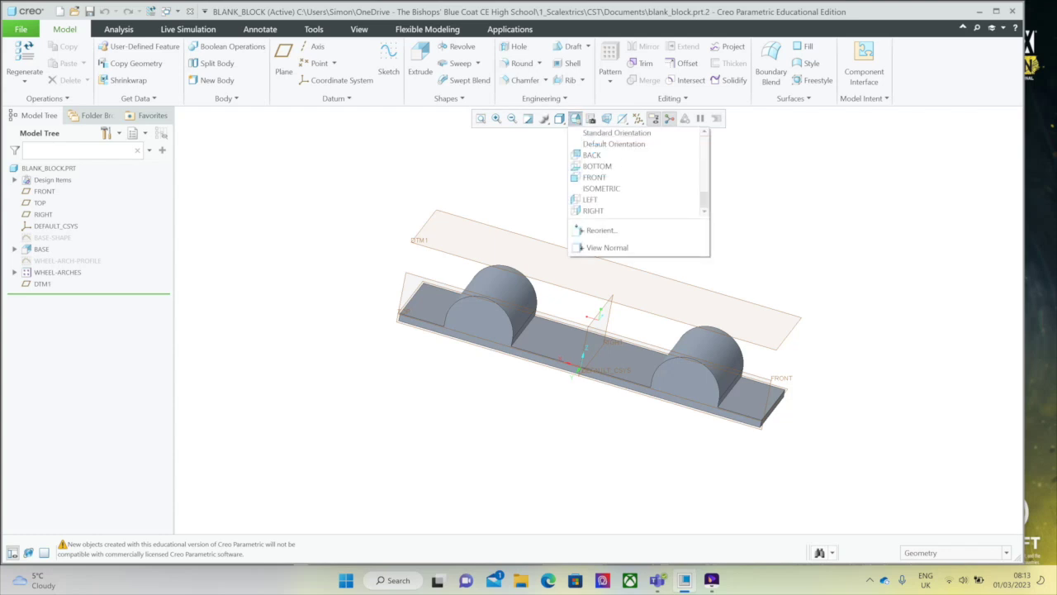
click(601, 188)
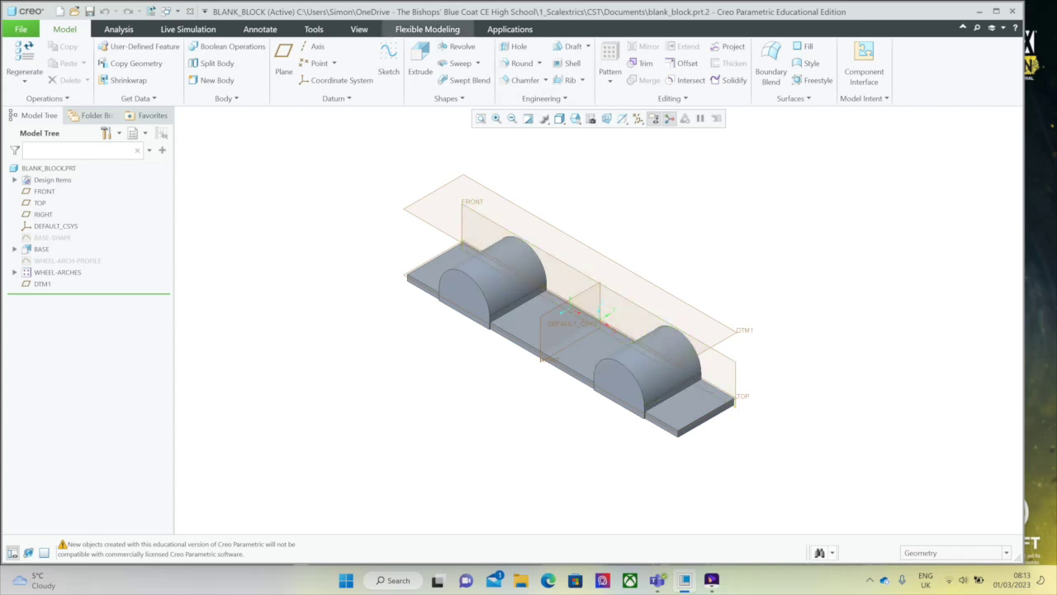
click(359, 29)
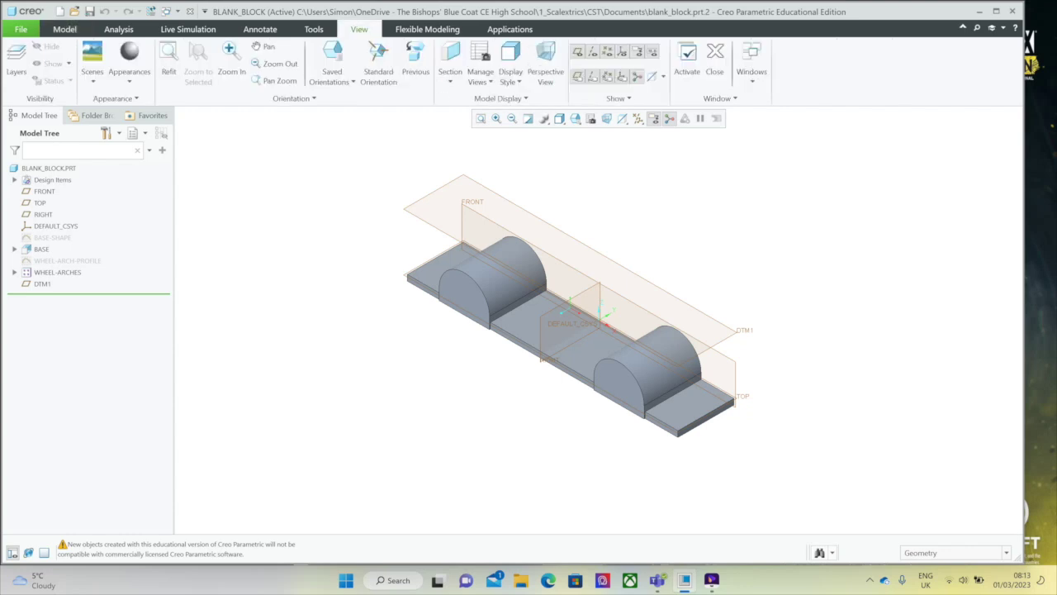
click(500, 98)
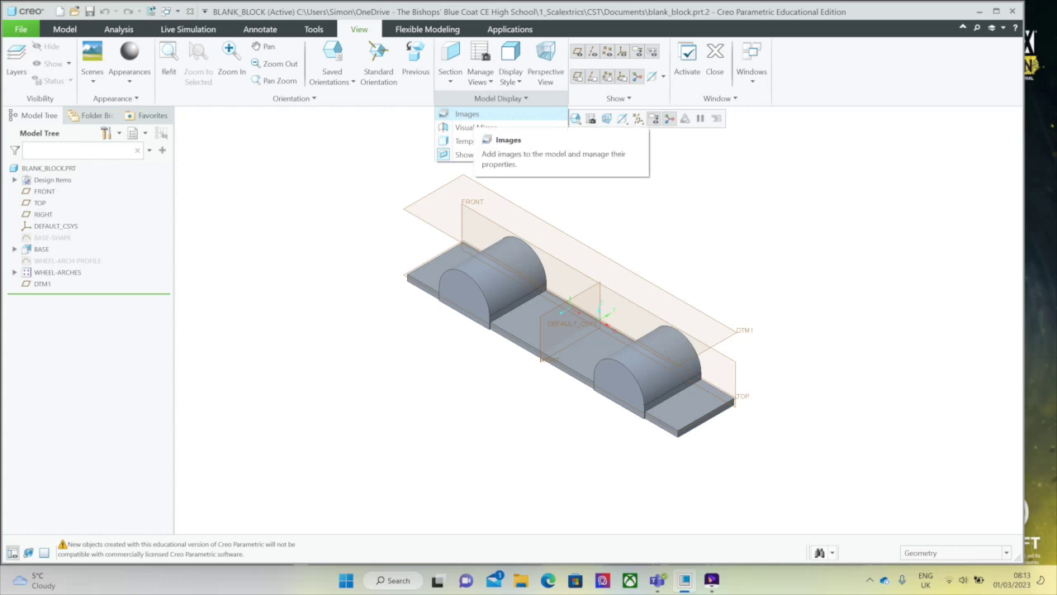
click(468, 114)
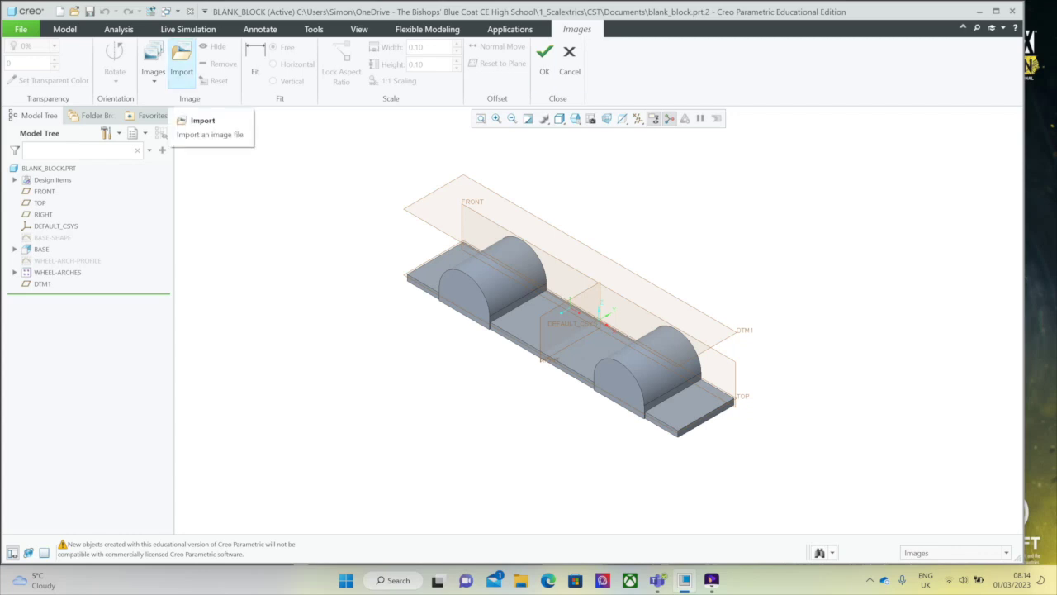
click(181, 66)
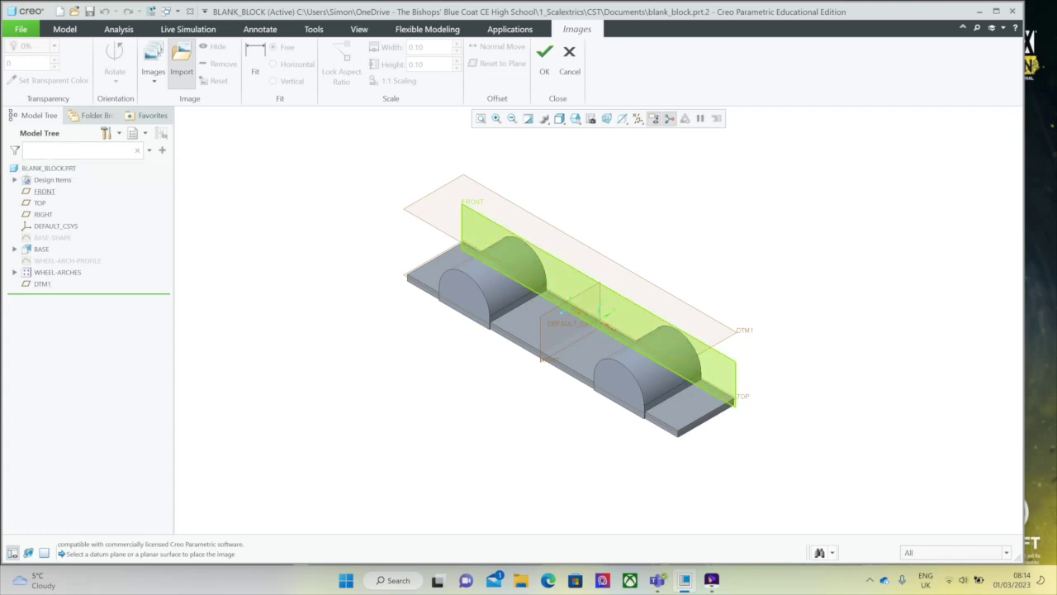
click(44, 190)
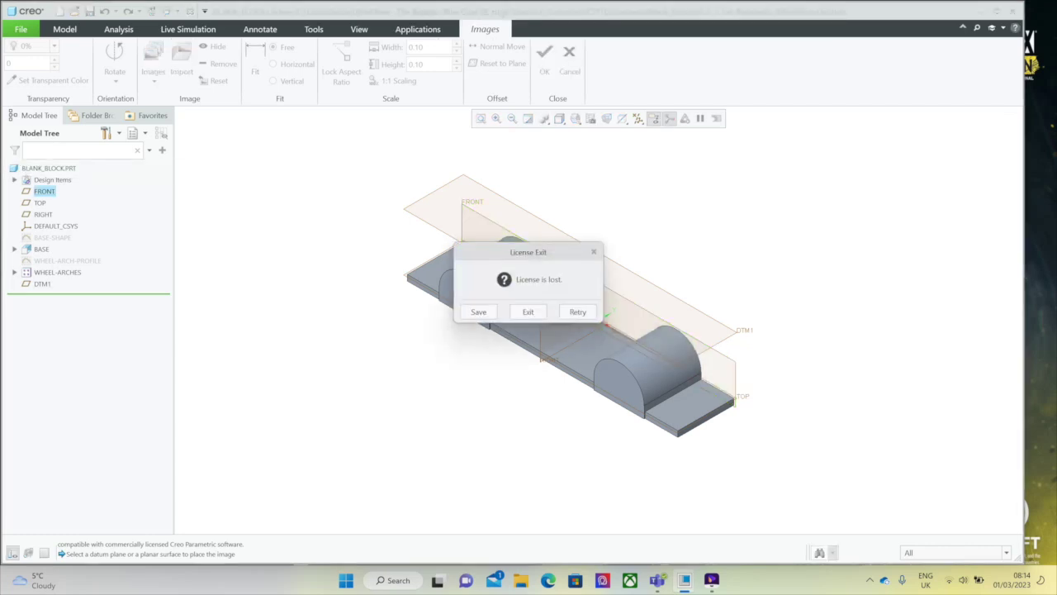
Retry the lost licence and load escort.png from the working directory onto the chosen plane.
click(578, 312)
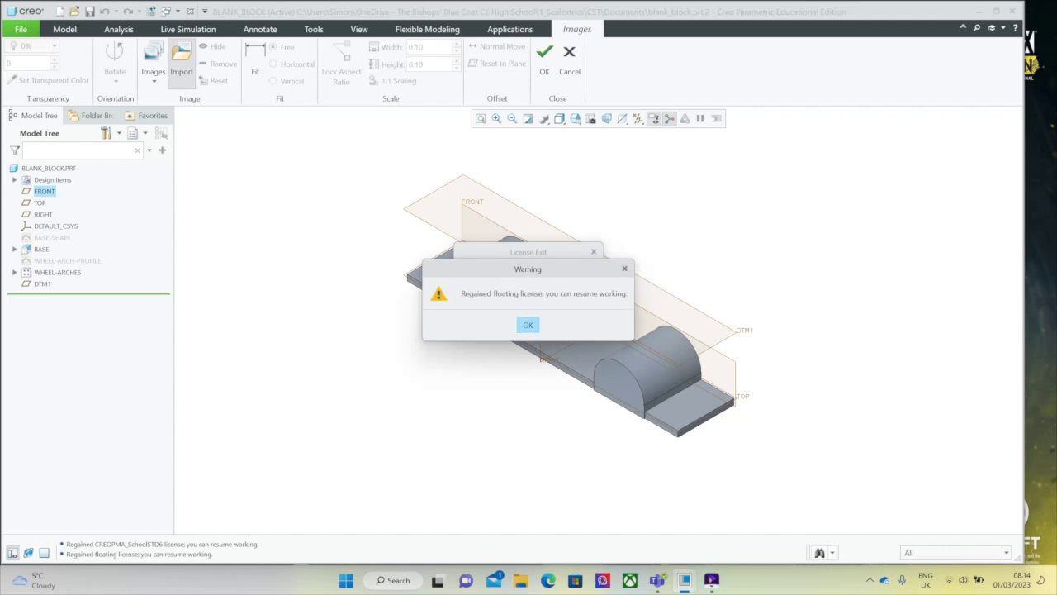
click(528, 325)
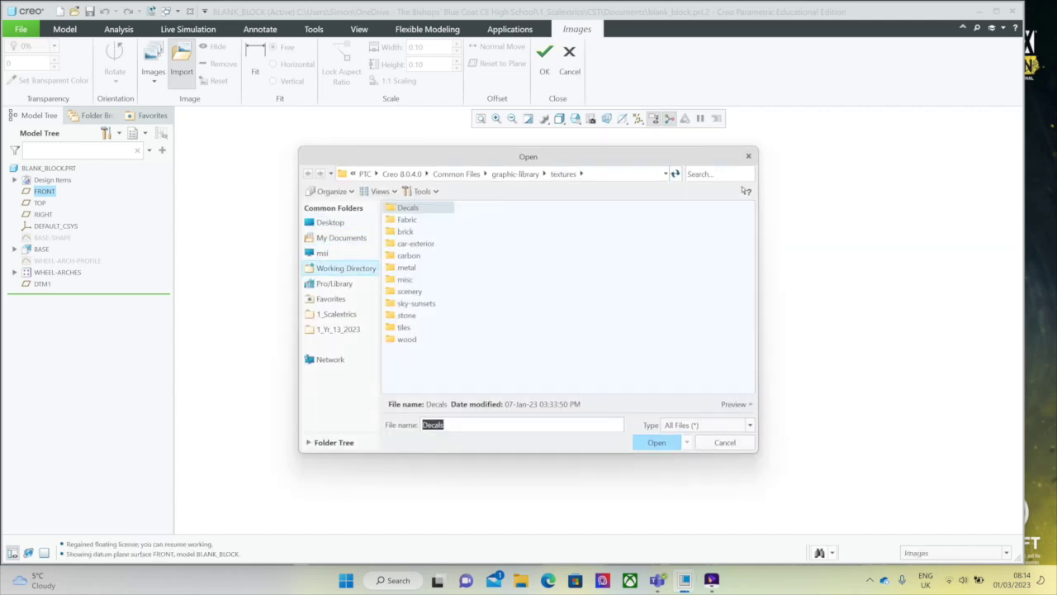
click(346, 269)
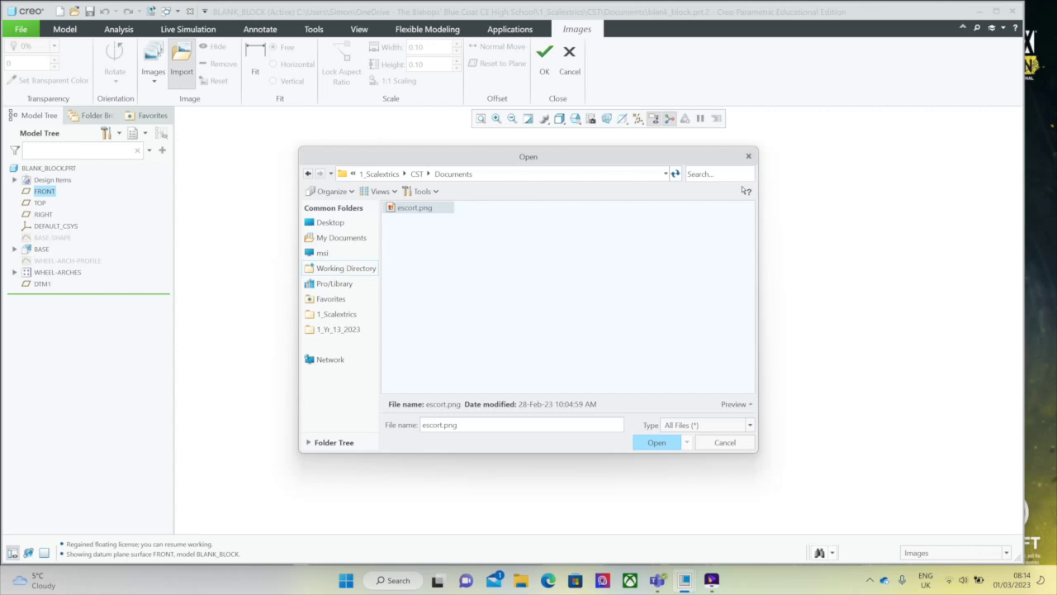
click(657, 443)
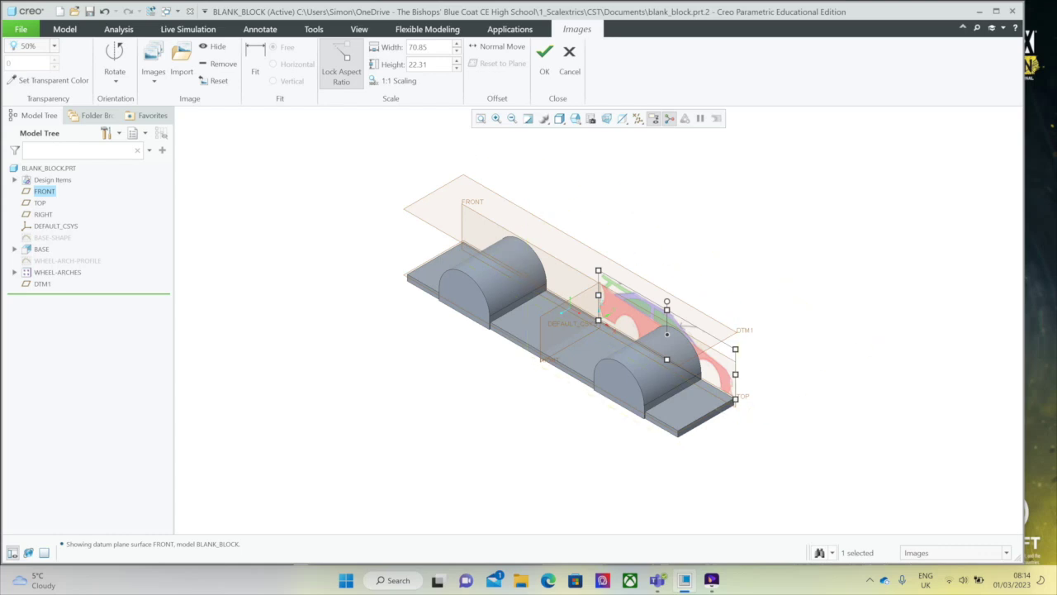
In the FRONT orientation, enlarge the car image to about 143 wide by 45 high and centre it over the base block.
click(576, 118)
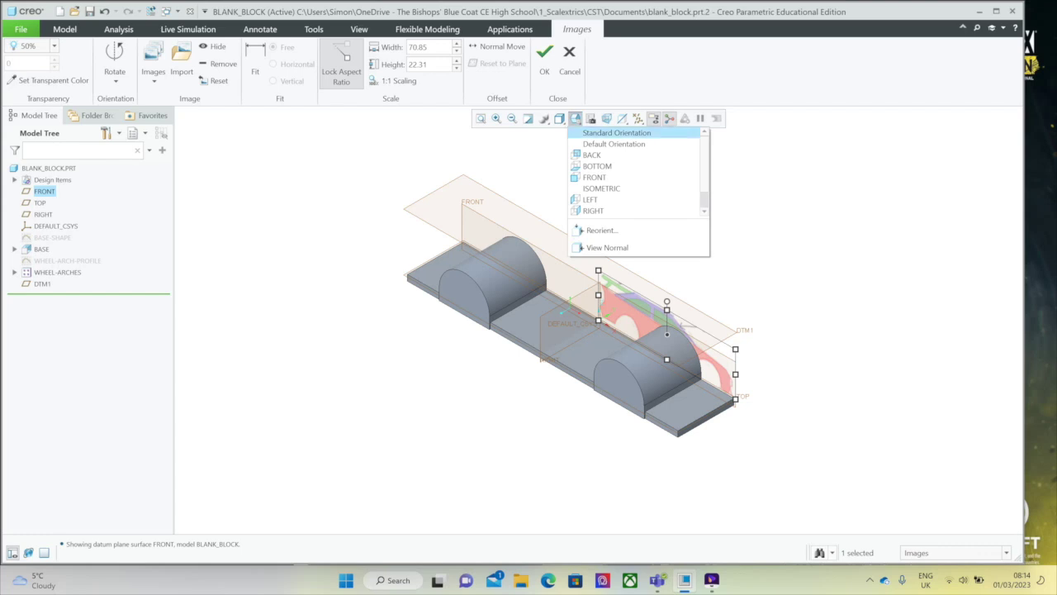
click(595, 176)
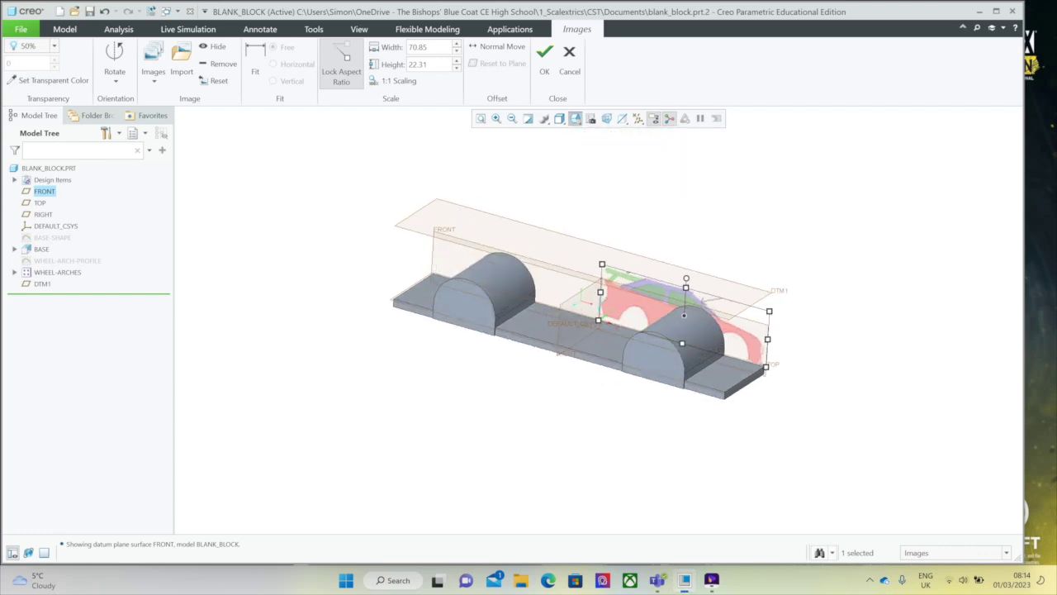
drag(696, 289, 498, 297)
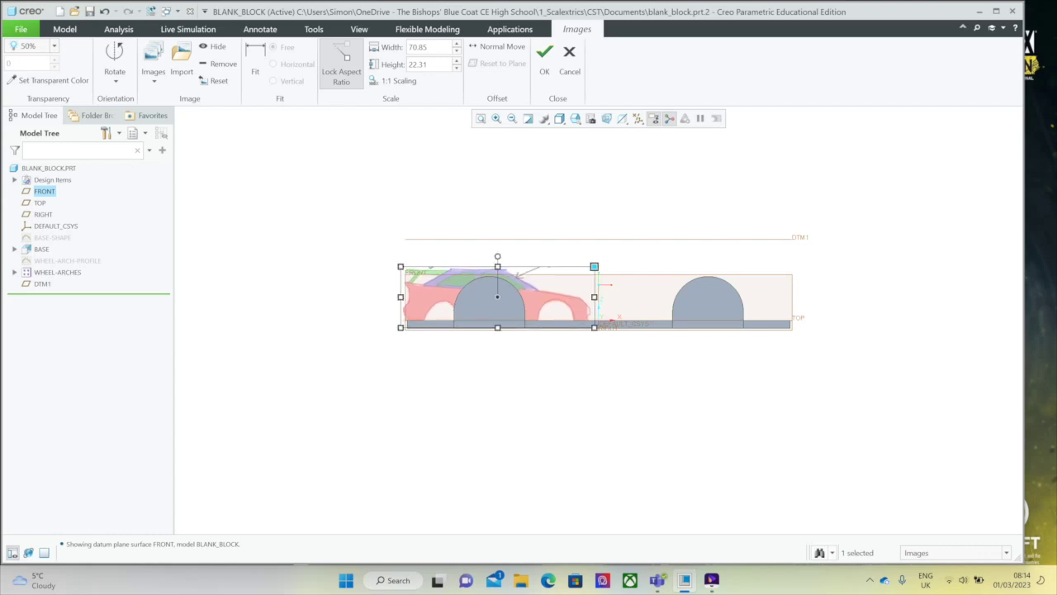
drag(594, 266, 693, 235)
drag(497, 296, 593, 271)
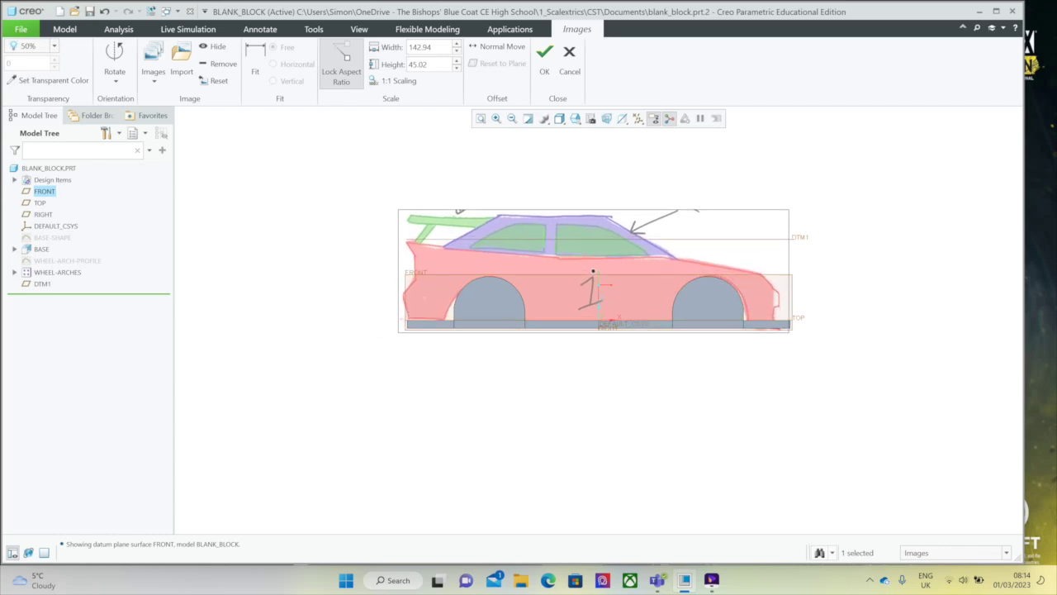
drag(593, 270, 593, 271)
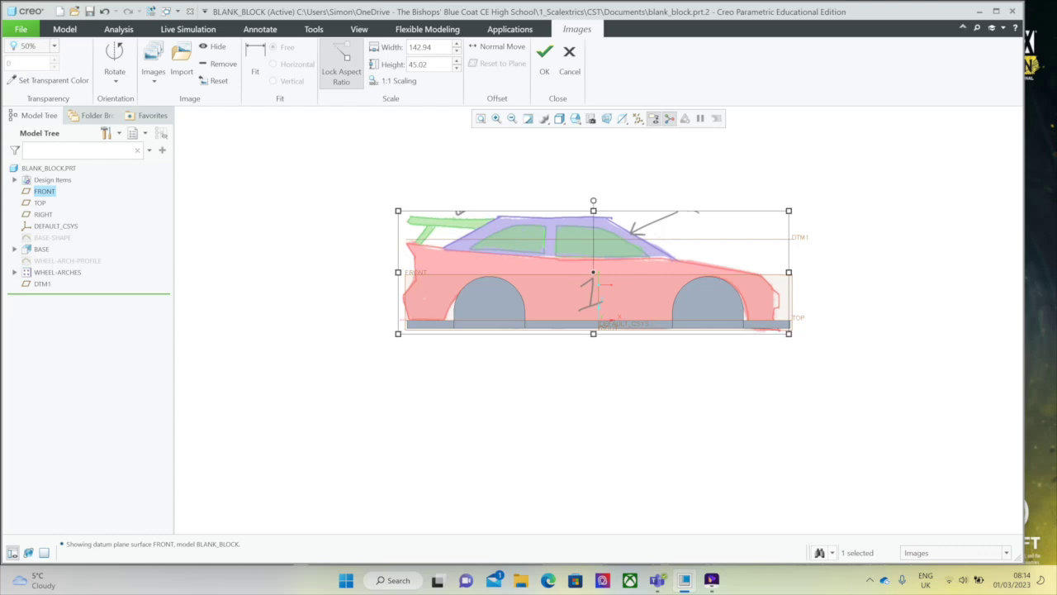
Enlarge the car image to about 151 wide by 47 high, align it with the wheel arches and accept the placement.
drag(789, 211, 804, 200)
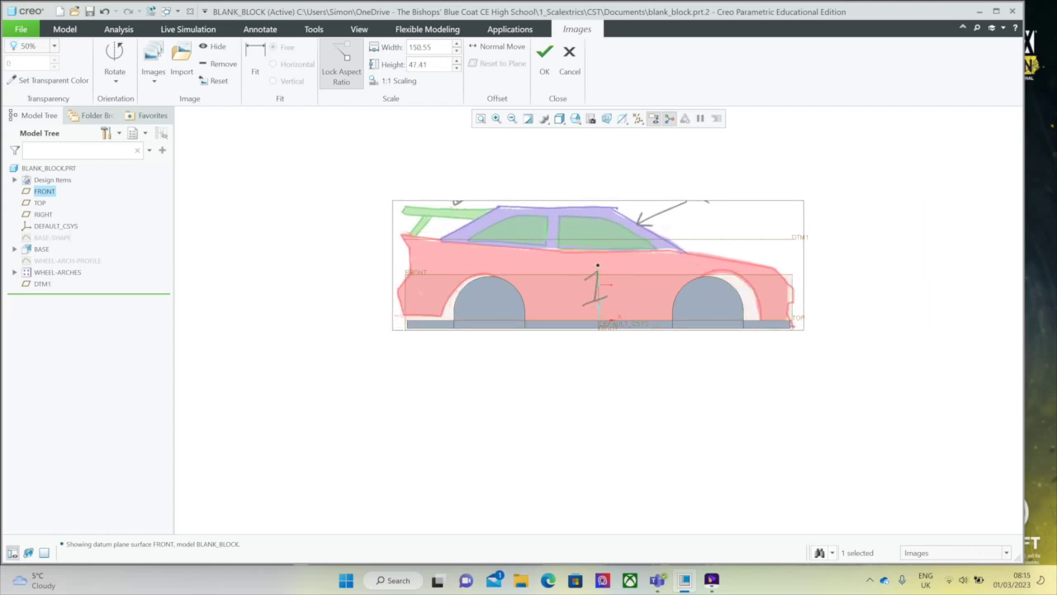
drag(598, 265, 598, 268)
drag(803, 203, 804, 203)
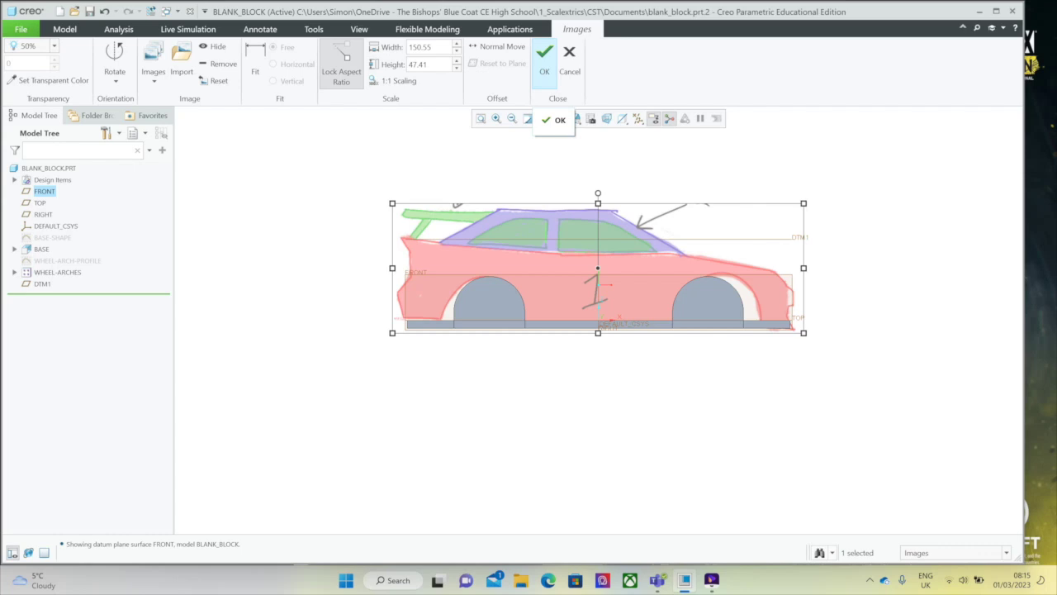
click(544, 59)
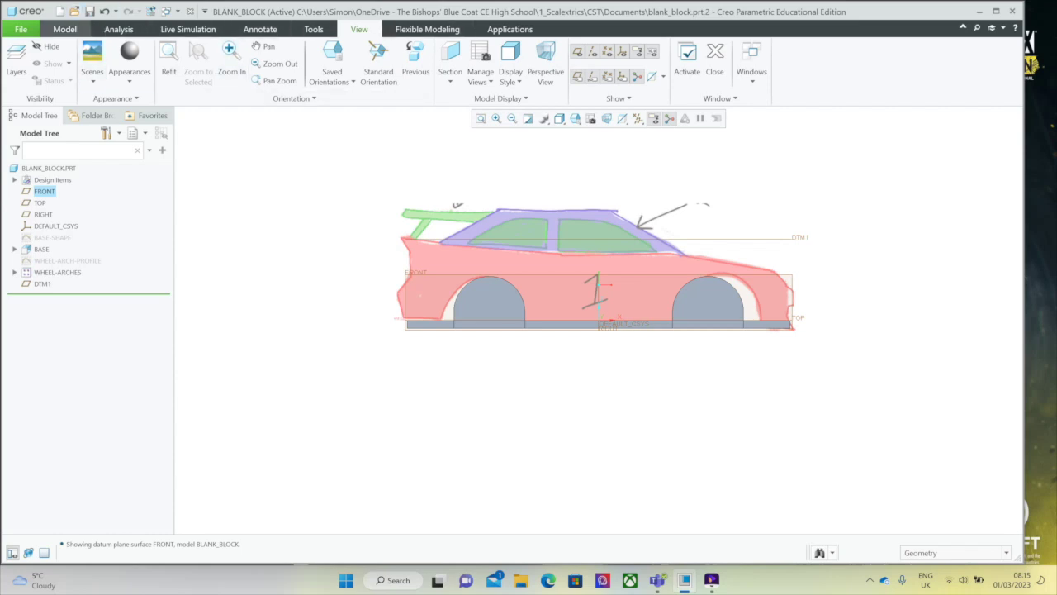
Start an Extrude sketched on the FRONT plane and trace the red body's rear, upper edge and bonnet with a line chain.
click(65, 29)
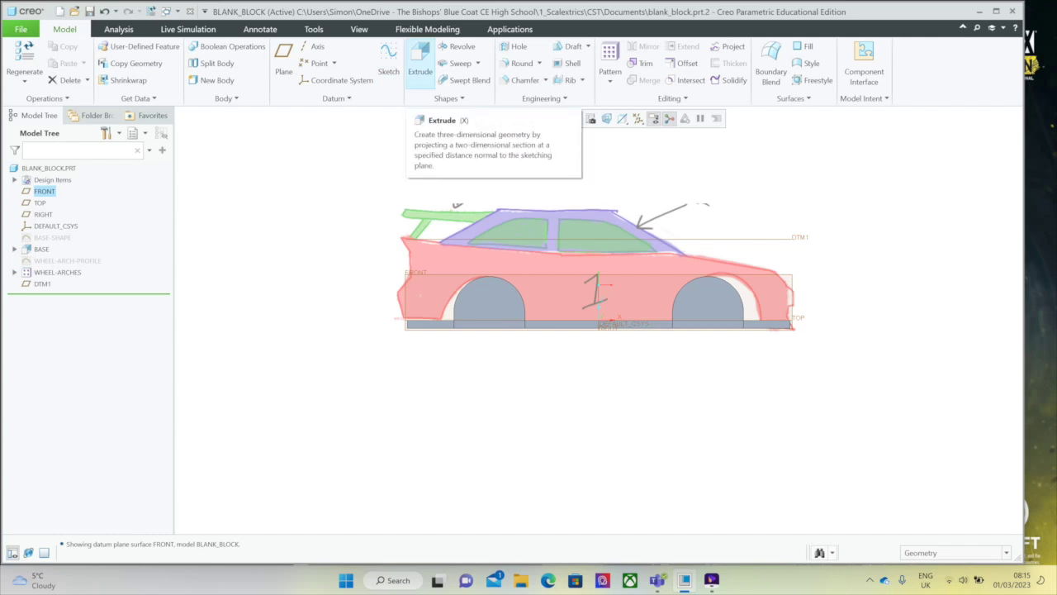
click(419, 59)
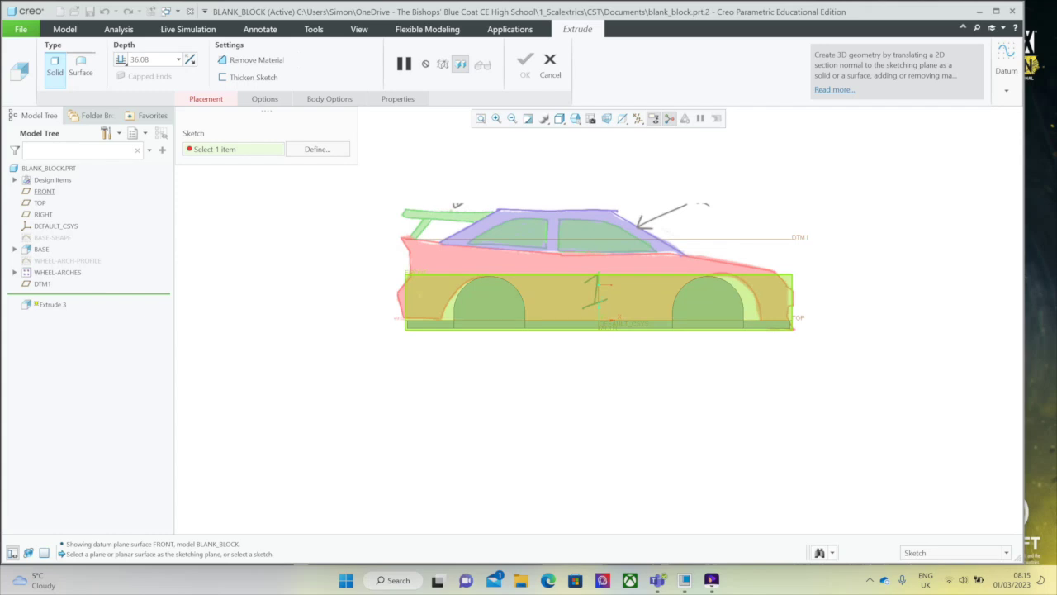
click(45, 190)
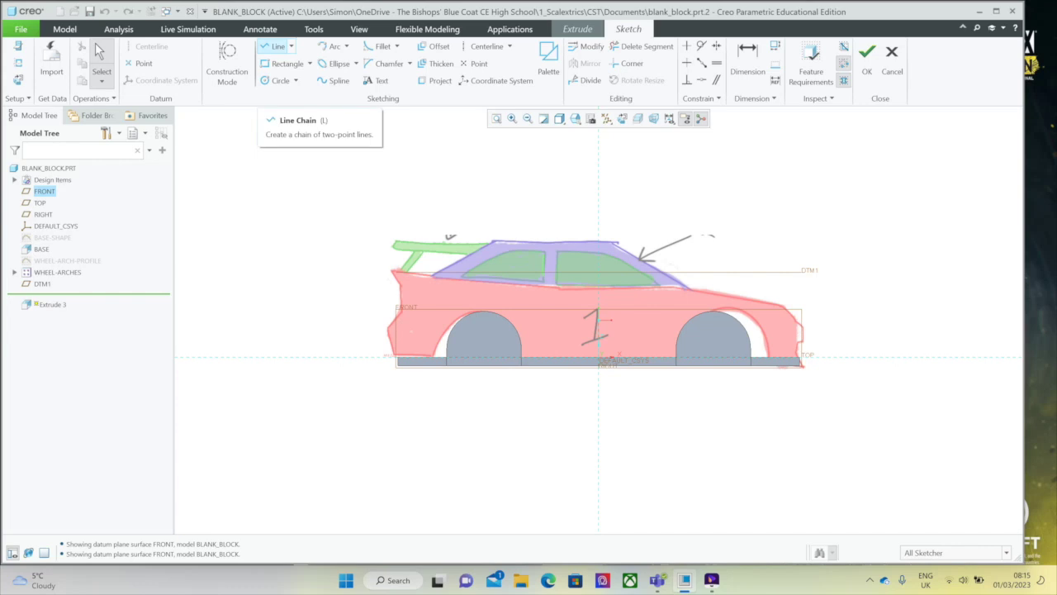
click(275, 46)
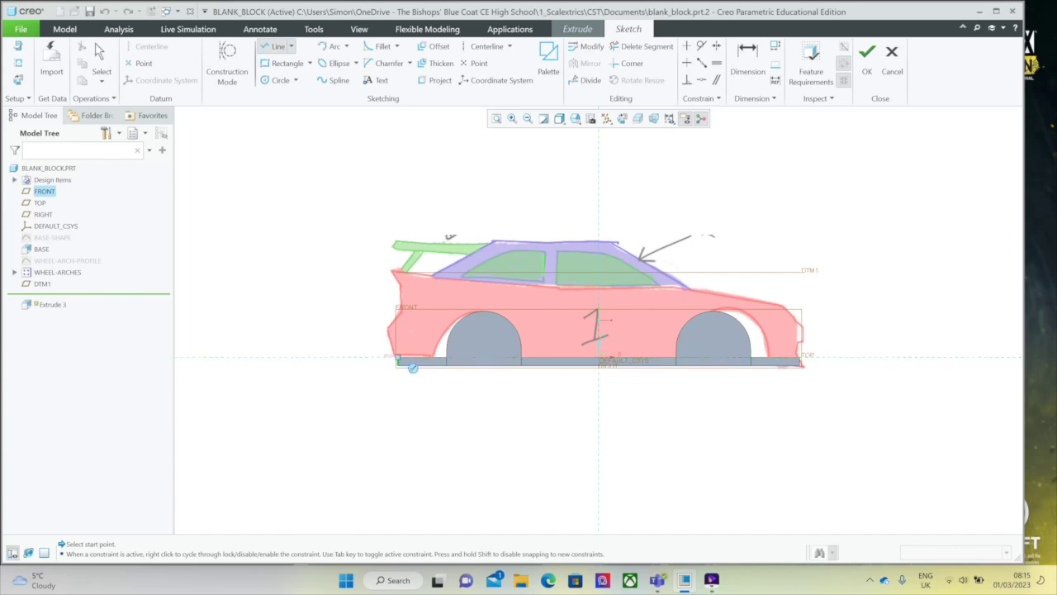
click(398, 361)
scroll(690, 300, up, 5)
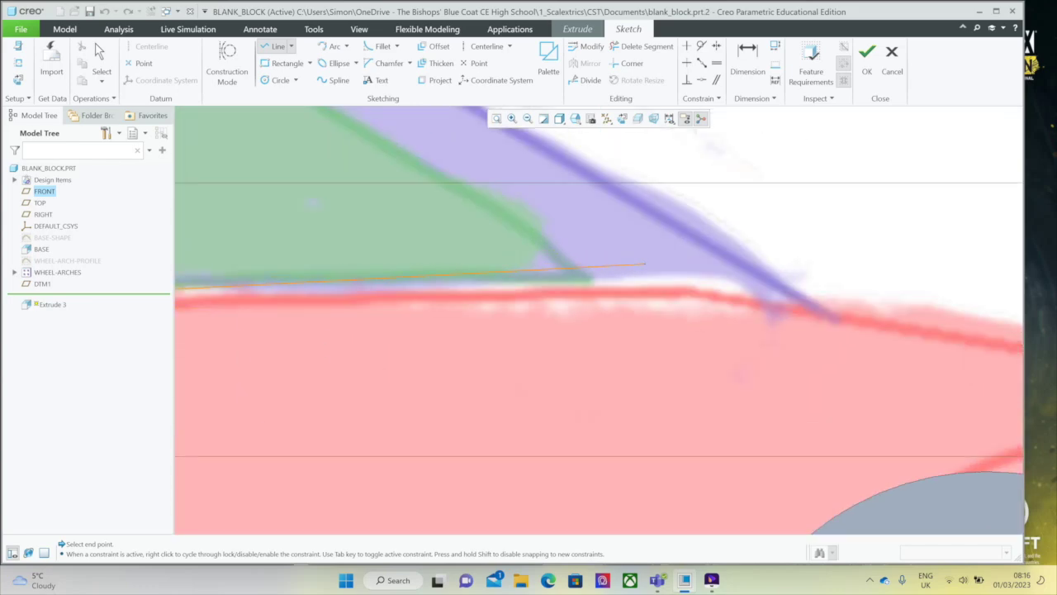
scroll(704, 267, down, 6)
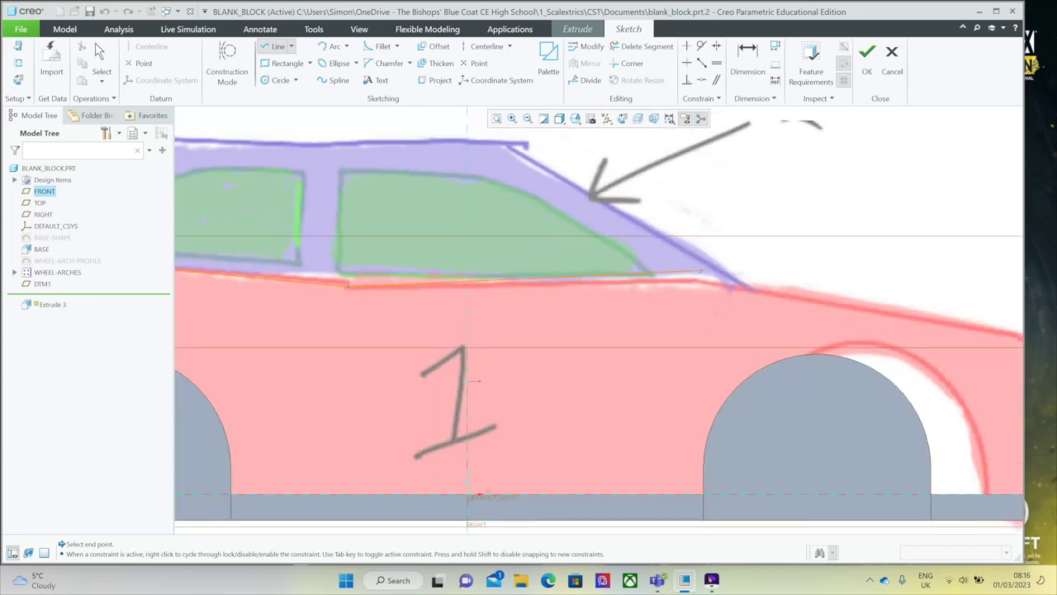
scroll(744, 281, up, 4)
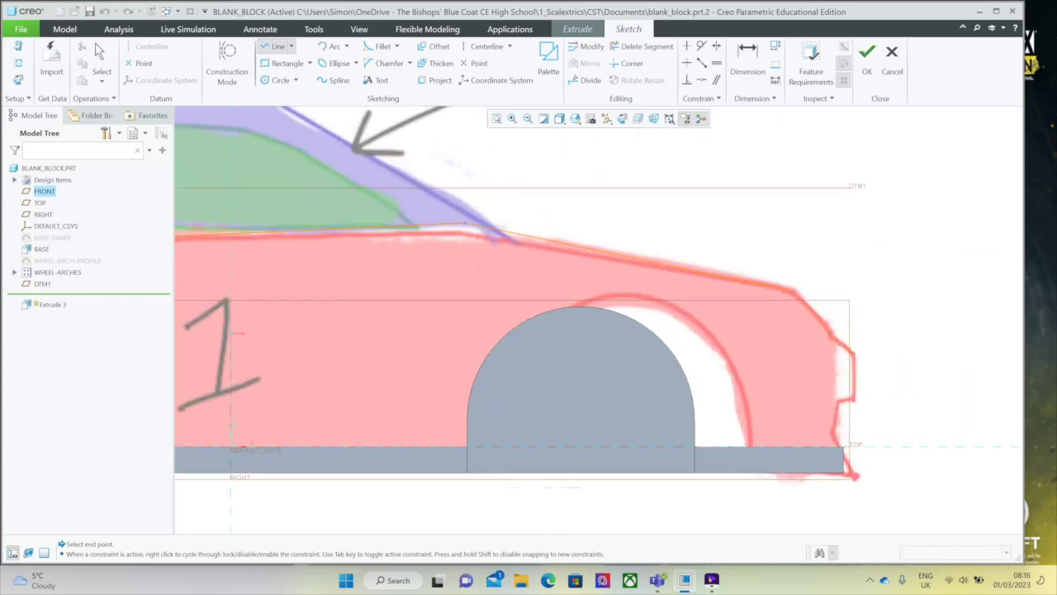
Trace the front bumper down to the base and close the body outline along the base's upper edge.
click(855, 397)
click(822, 397)
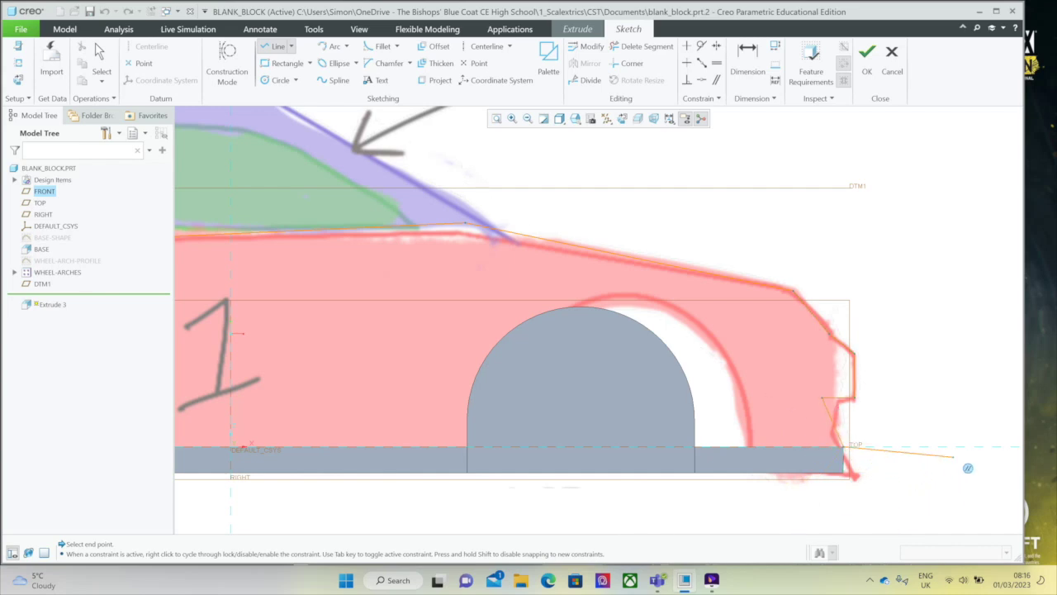
scroll(931, 483, up, 5)
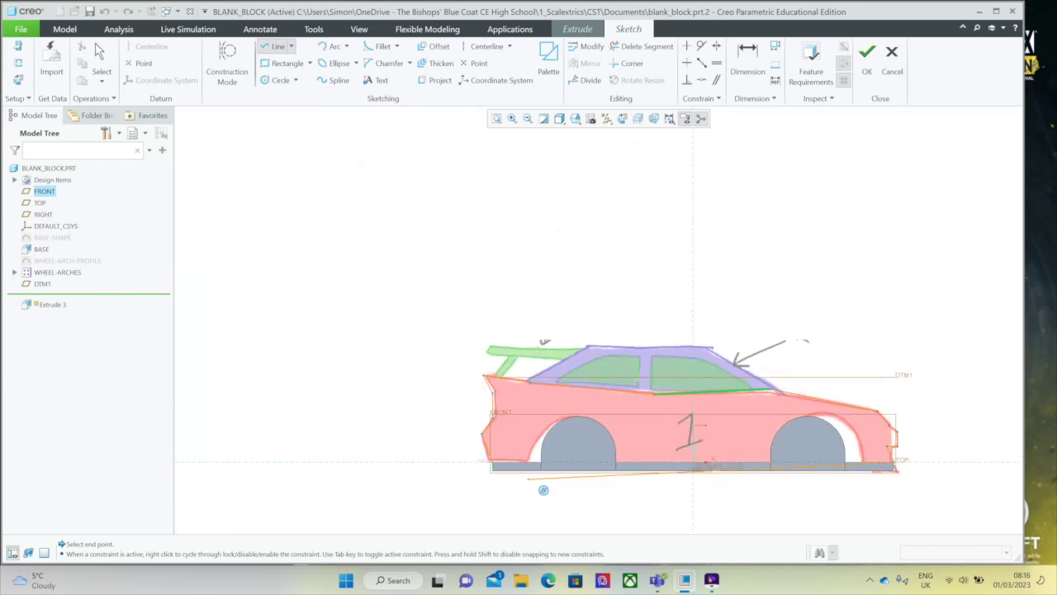
click(490, 468)
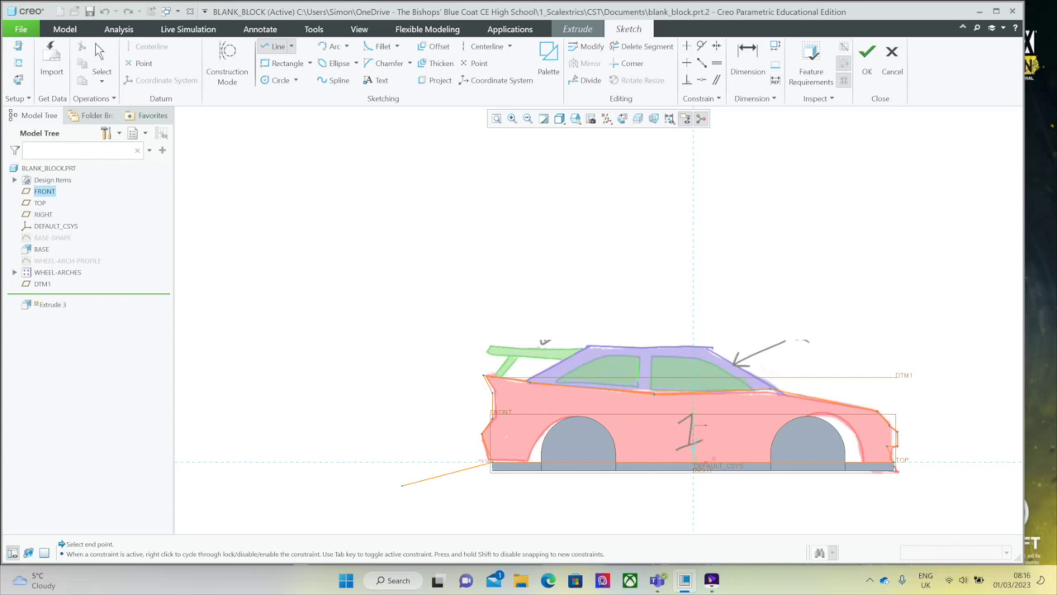
middle_click(402, 484)
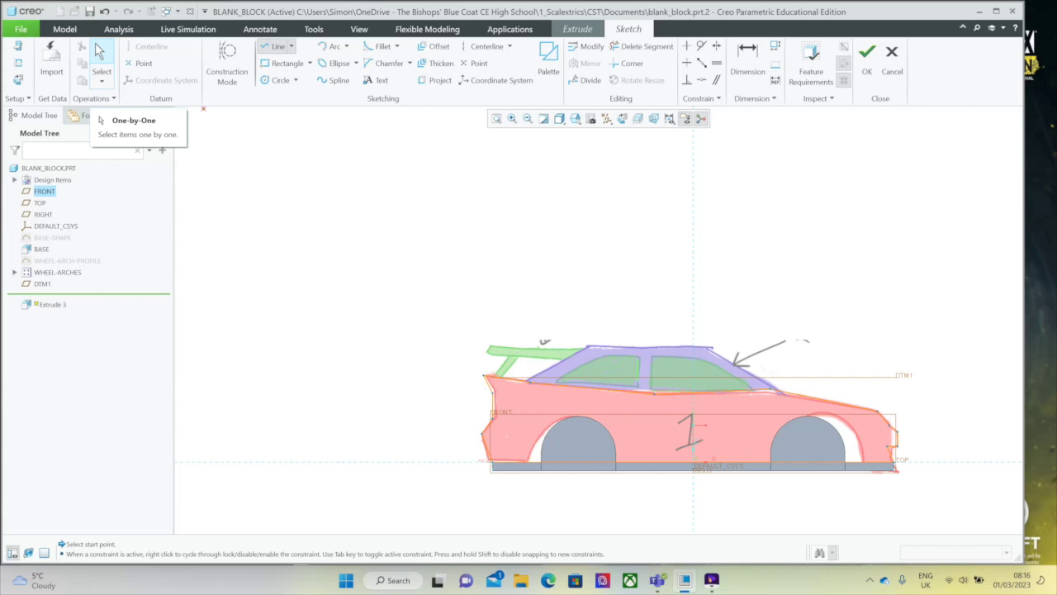
Select all the sketched body geometry and accept the sketch as the extrusion's section.
click(99, 51)
key(ctrl+alt+a)
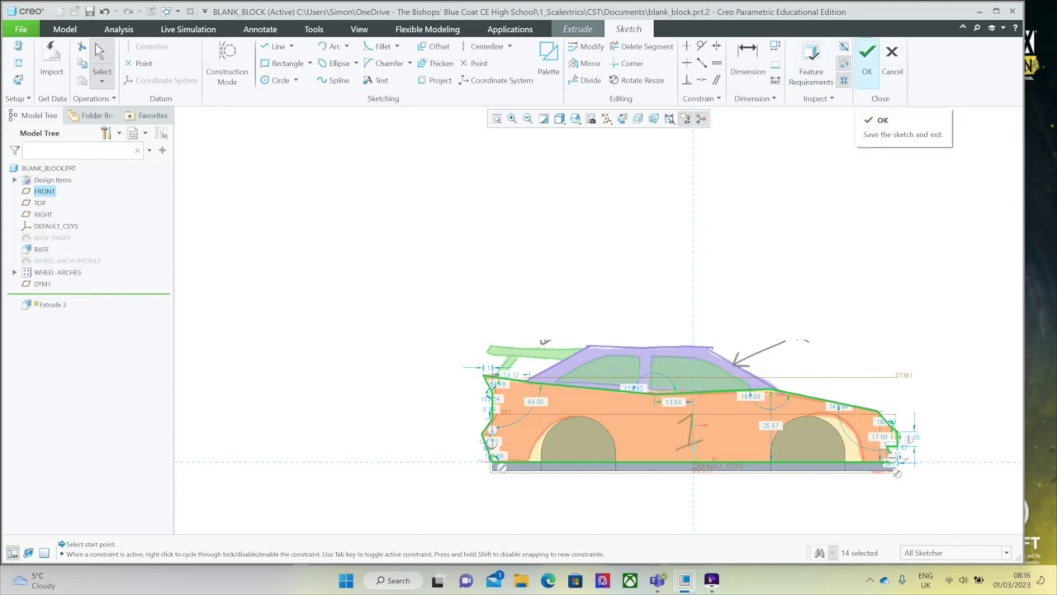
click(867, 56)
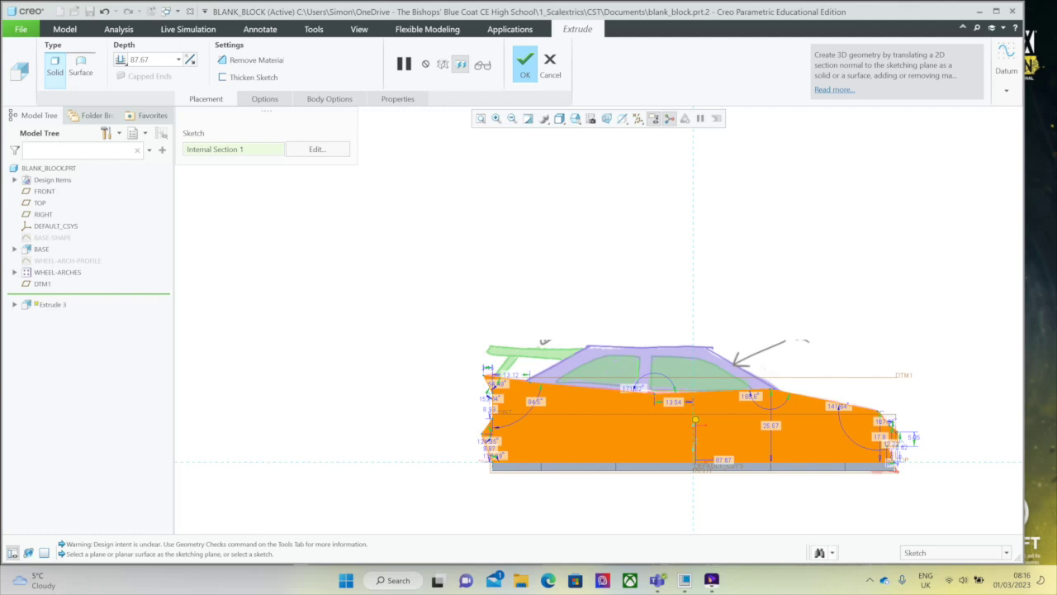
Set the car body's extrusion depth to 25.
middle_drag(812, 276, 694, 318)
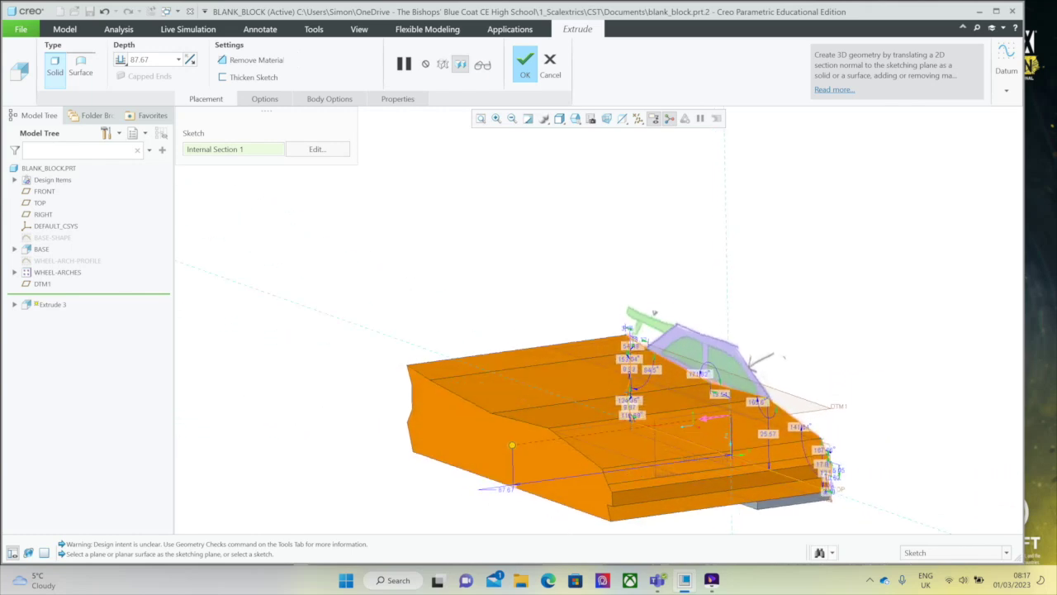
click(144, 59)
text(2)
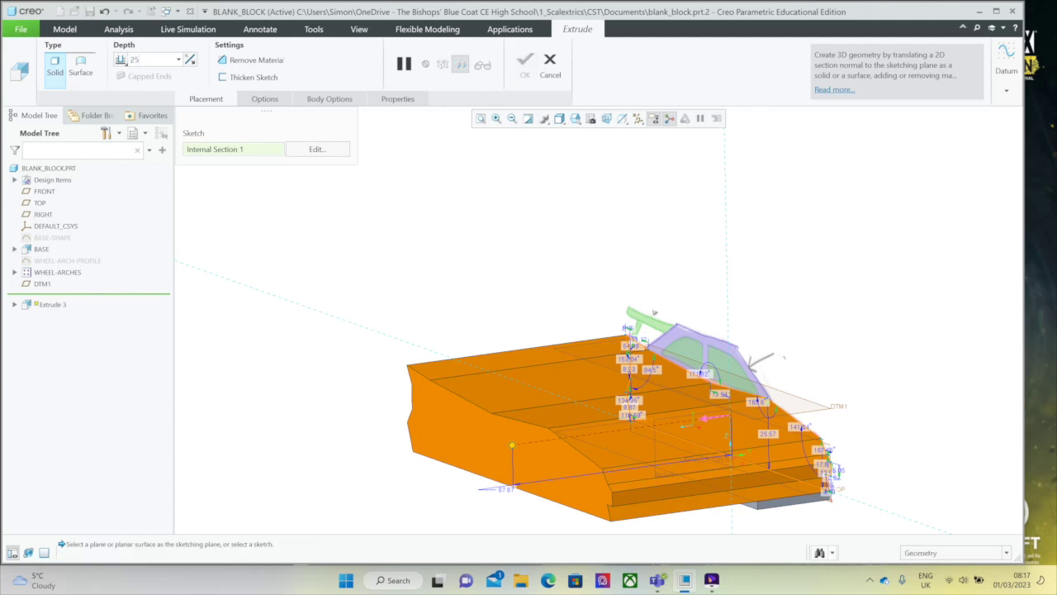
text(5)
key(Return)
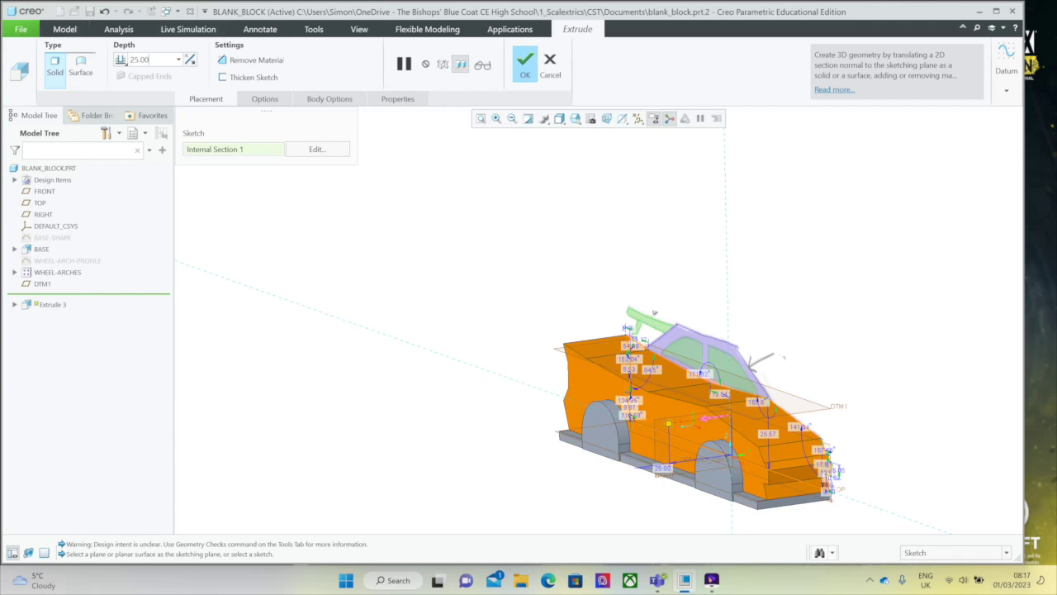
Set the car body's extrusion depth to 26 and accept the extrusion.
key(BackSpace)
key(BackSpace)
key(BackSpace)
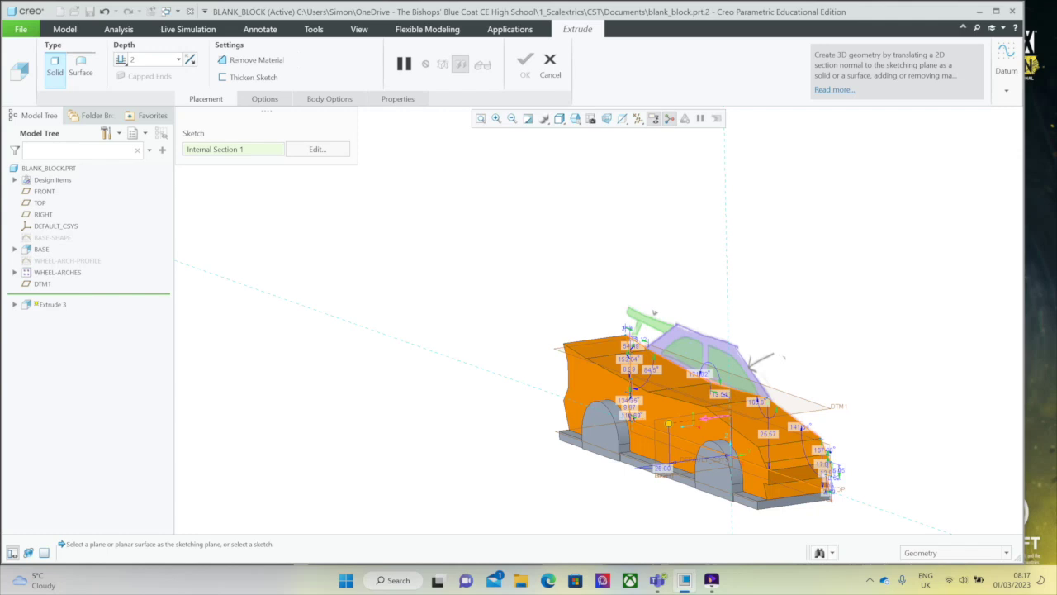
key(Return)
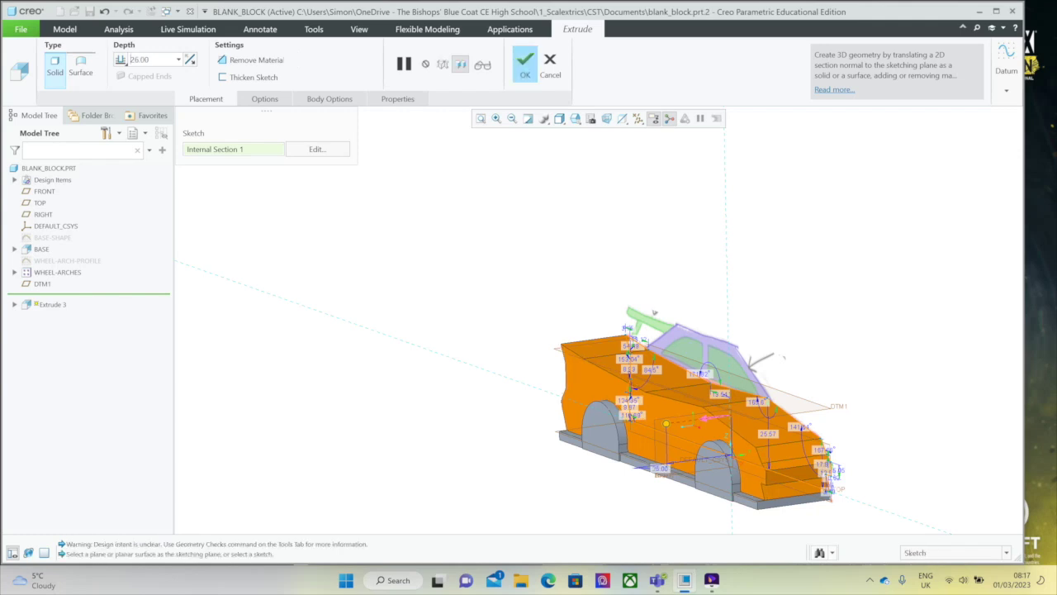
click(526, 62)
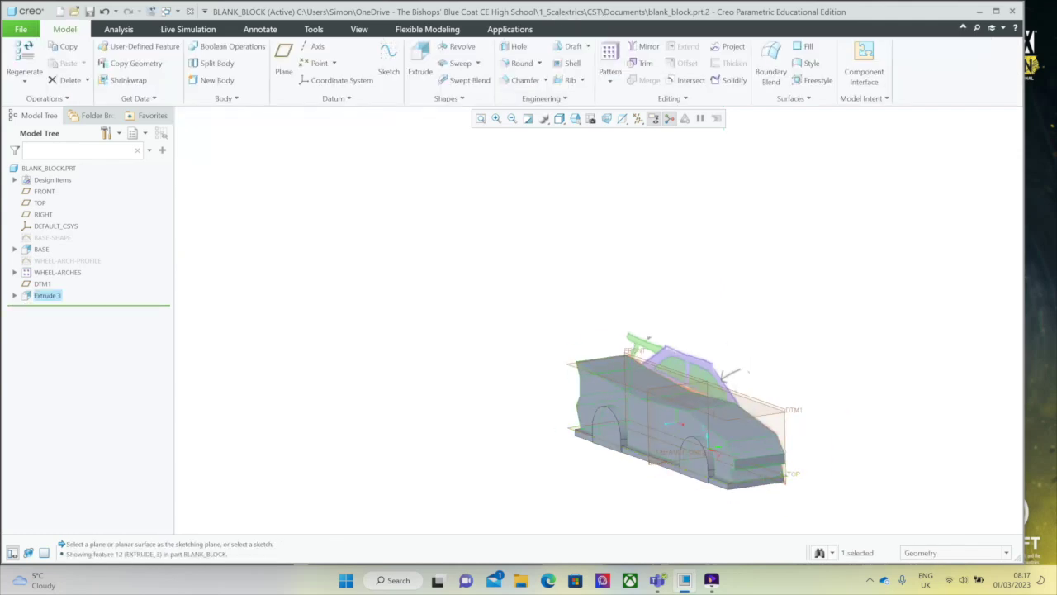
Start a Shell that removes the body's flat face on the FRONT plane, with a wall thickness of 2.5.
scroll(659, 462, down, 3)
mouse_move(693, 385)
middle_down()
mouse_move(797, 405)
mouse_move(652, 381)
mouse_move(582, 383)
mouse_move(718, 376)
mouse_move(612, 385)
mouse_move(698, 386)
mouse_move(587, 368)
mouse_move(756, 395)
middle_up()
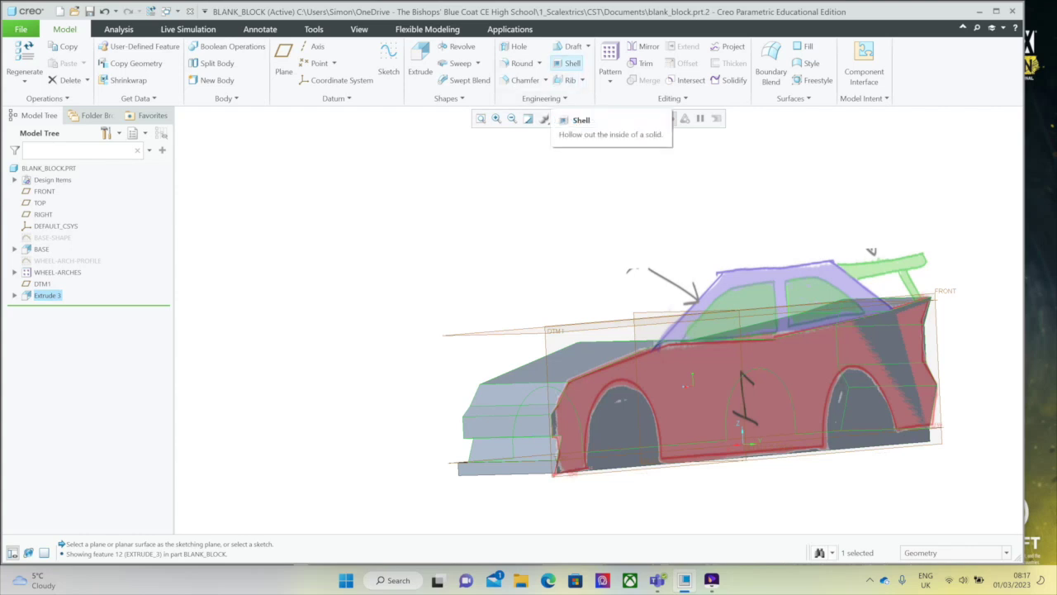
click(570, 63)
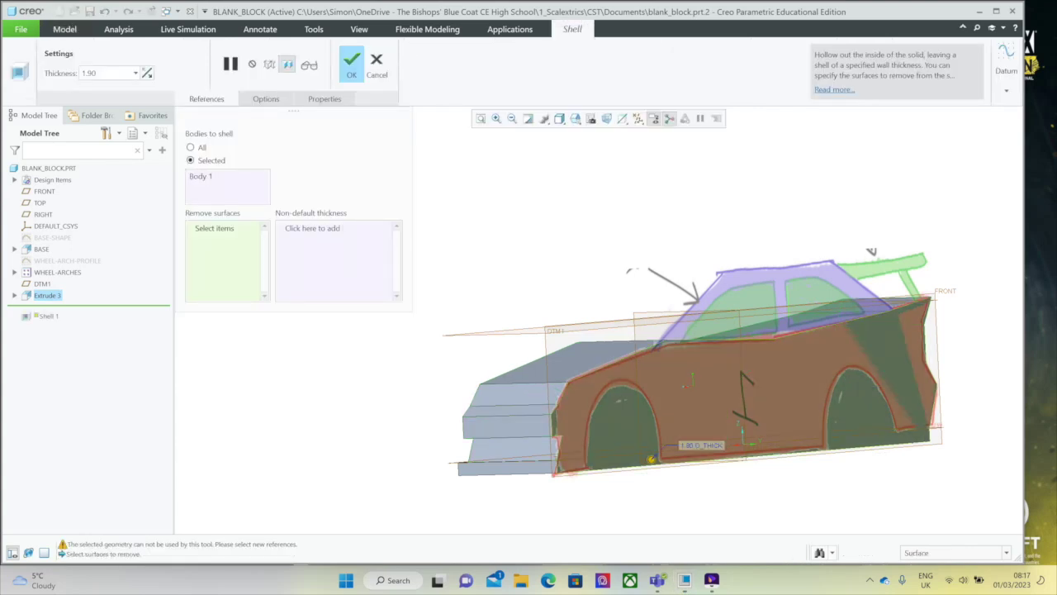
click(652, 458)
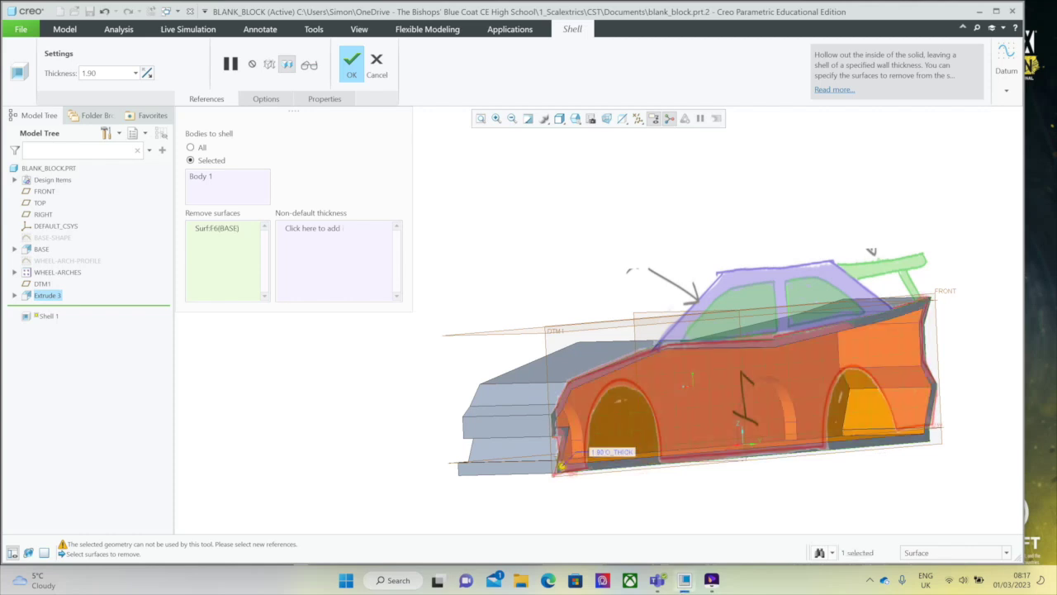
double_click(89, 73)
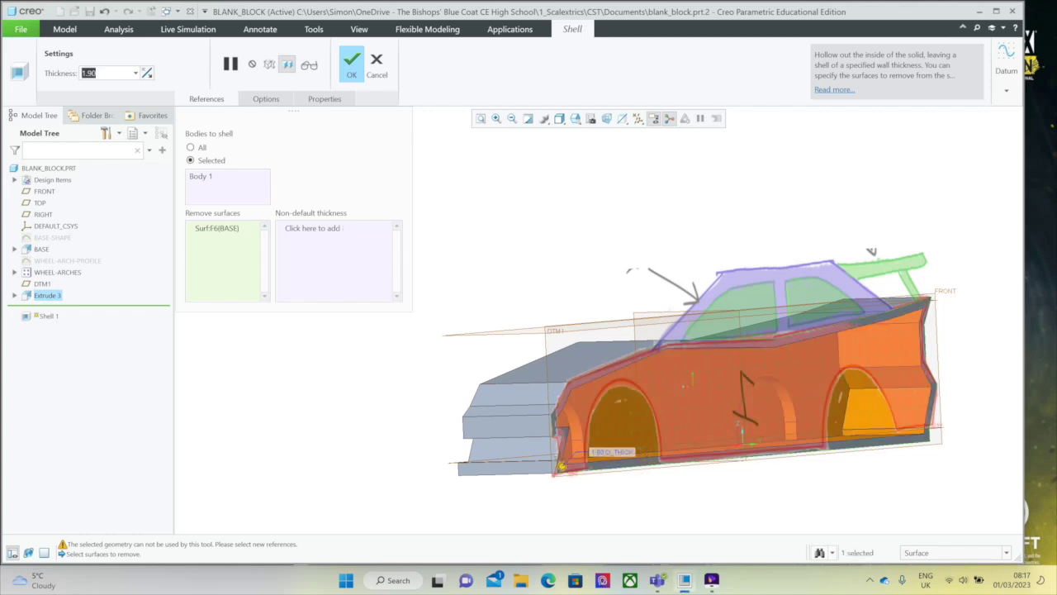
text(2.)
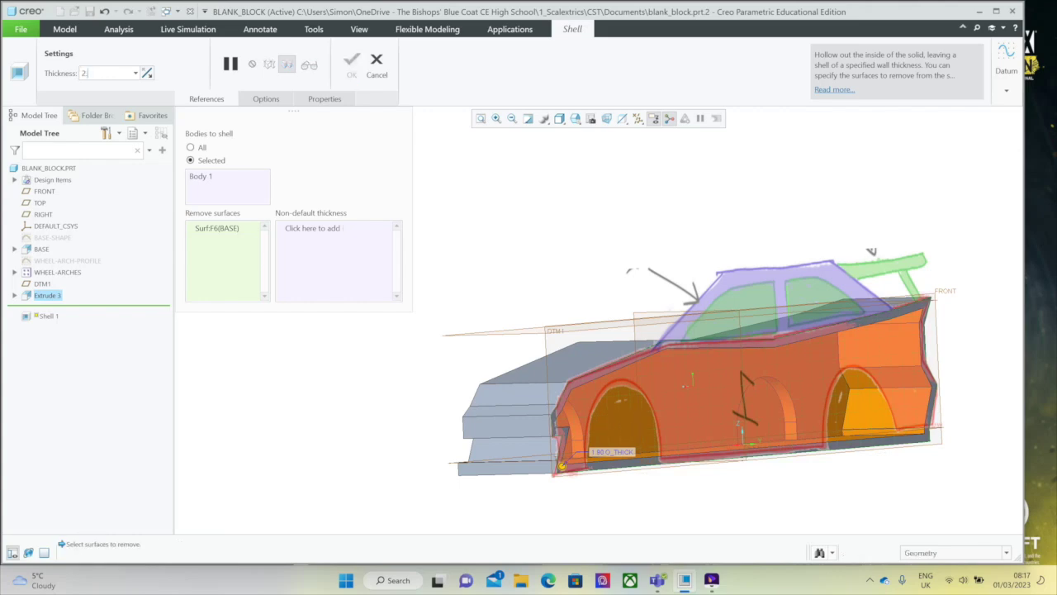
text(5)
key(Return)
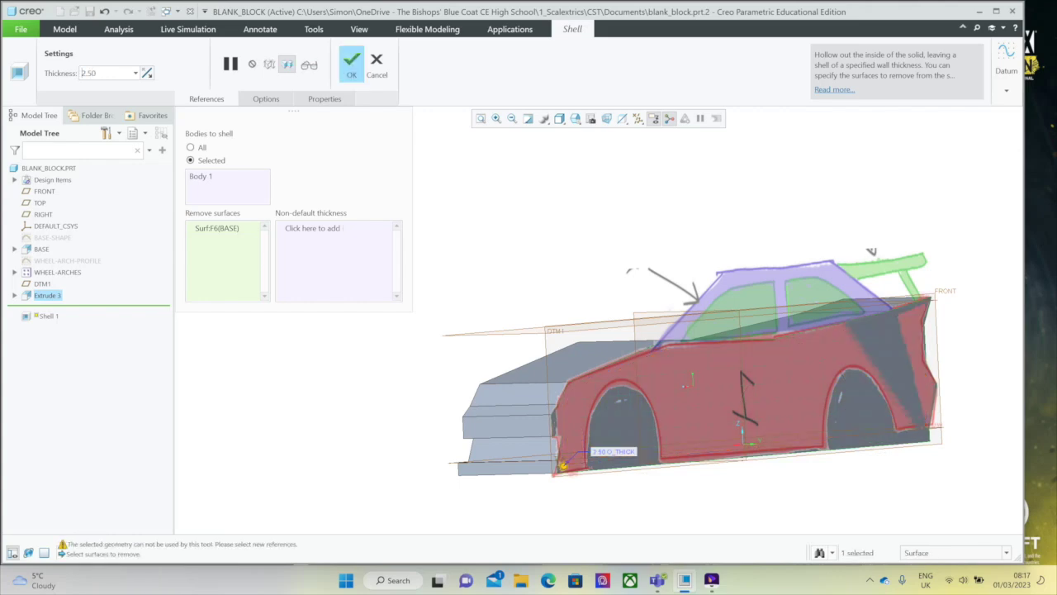
Set the shell's wall thickness to 2 and accept the Shell.
scroll(561, 461, down, 5)
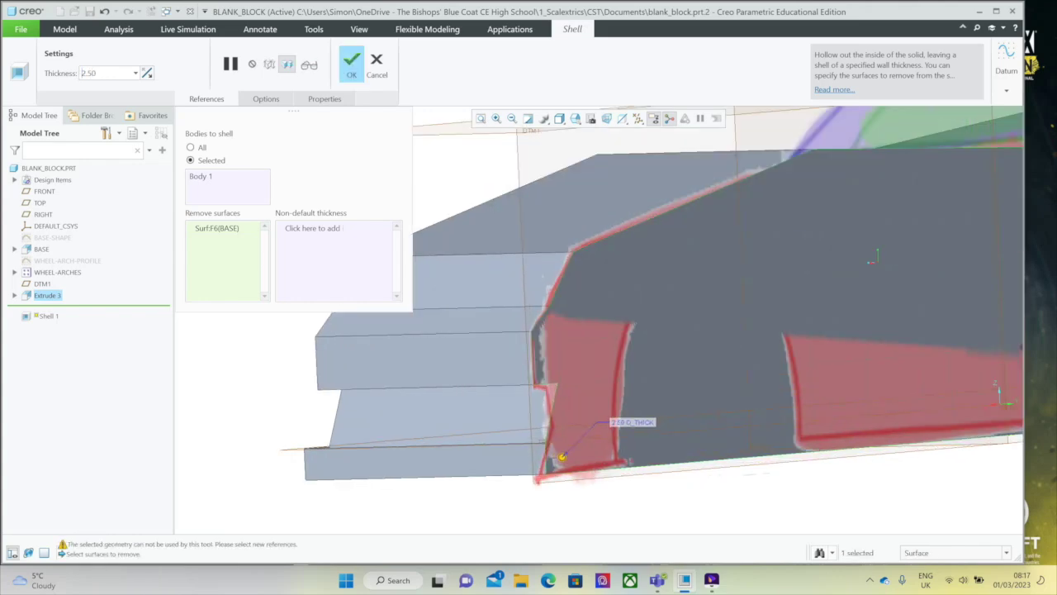
text(2)
key(Return)
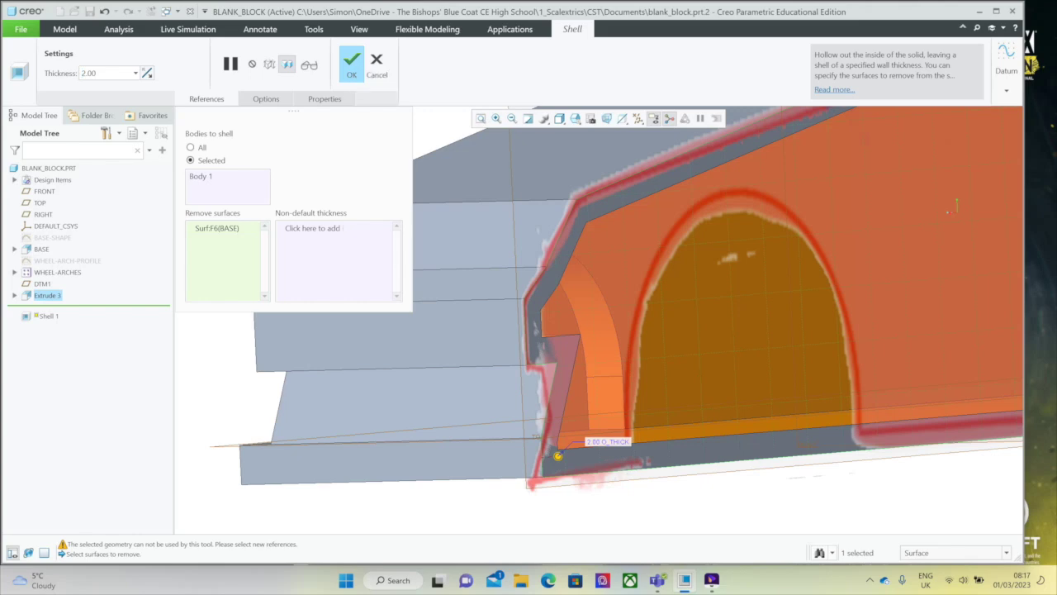
click(351, 64)
Start an Extrude sketched on the FRONT plane and trace the purple cabin's rear slope and roof with a line chain.
mouse_move(676, 245)
middle_down()
mouse_move(632, 239)
mouse_move(653, 216)
mouse_move(636, 194)
mouse_move(640, 235)
mouse_move(676, 244)
middle_up()
scroll(715, 195, up, 3)
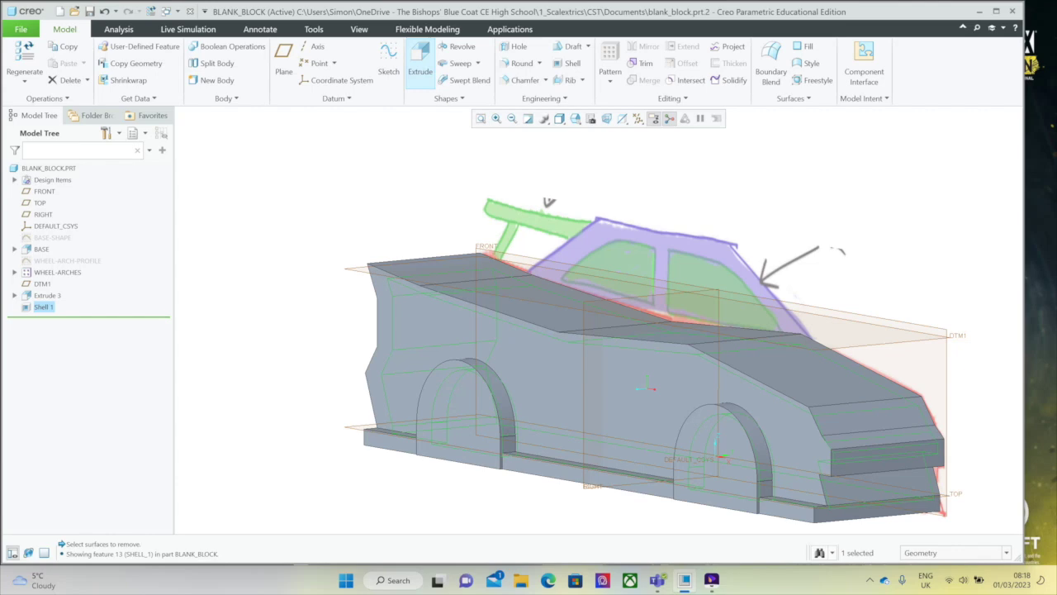
click(419, 60)
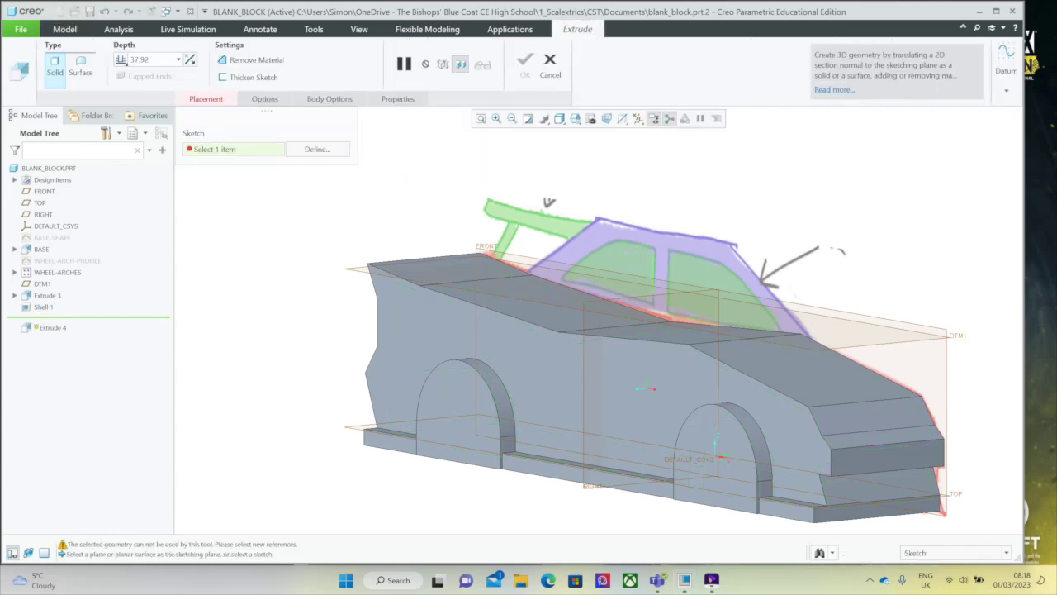
click(44, 192)
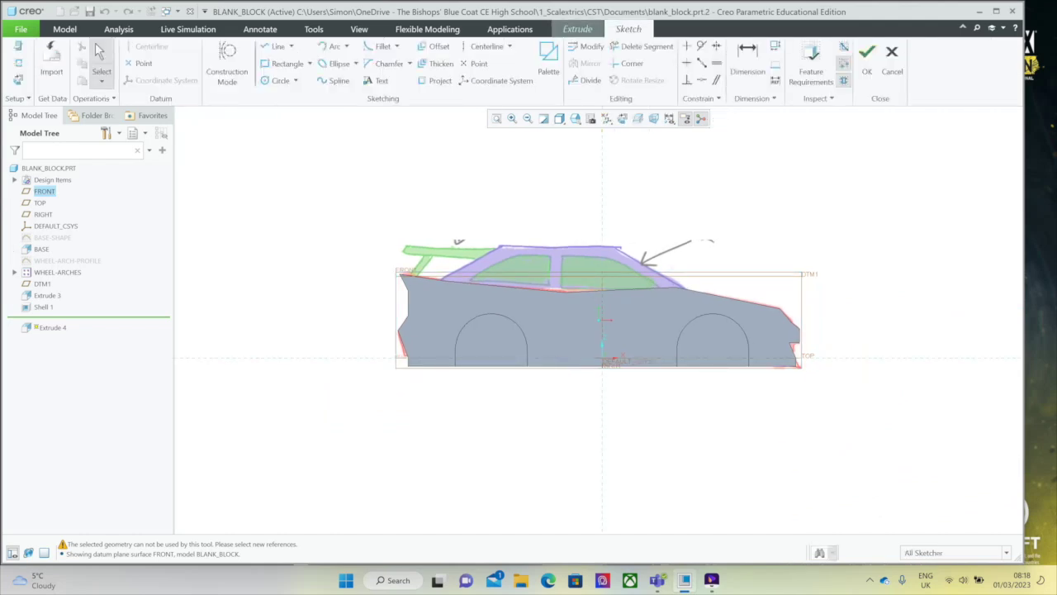
scroll(557, 256, up, 2)
scroll(556, 255, down, 6)
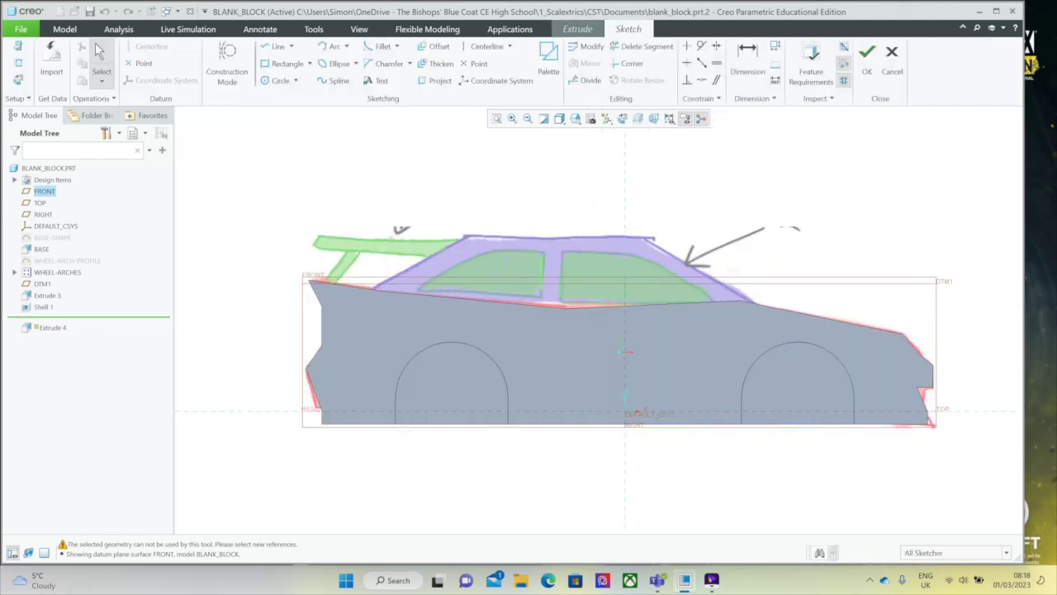
click(276, 46)
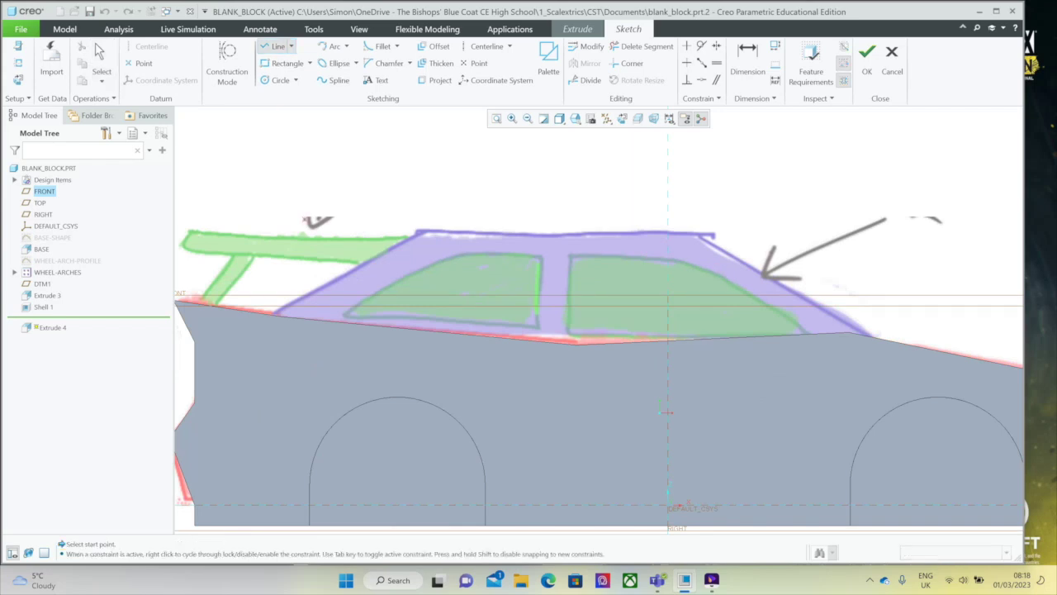
click(283, 316)
click(417, 232)
click(710, 236)
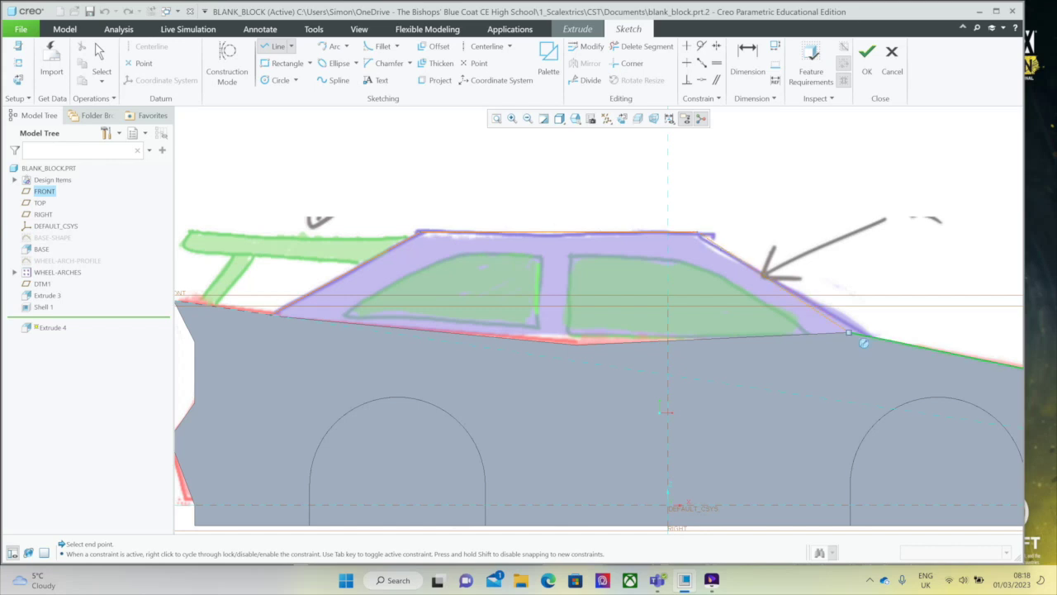
Continue the line chain down the windscreen and close the cabin outline with a horizontal lower edge inside the car body.
click(864, 342)
click(337, 359)
click(272, 314)
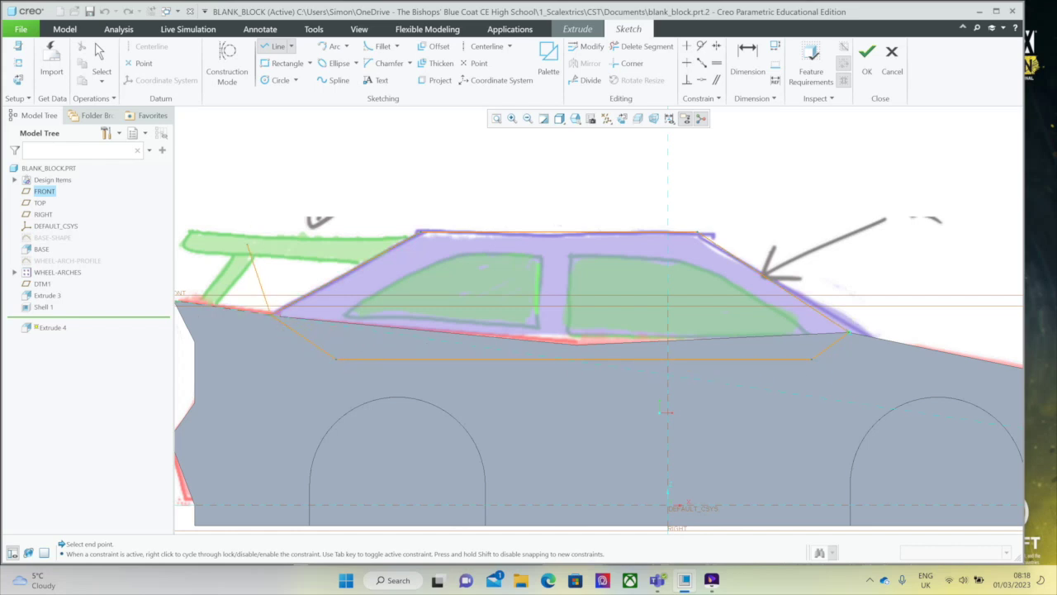
middle_click(254, 143)
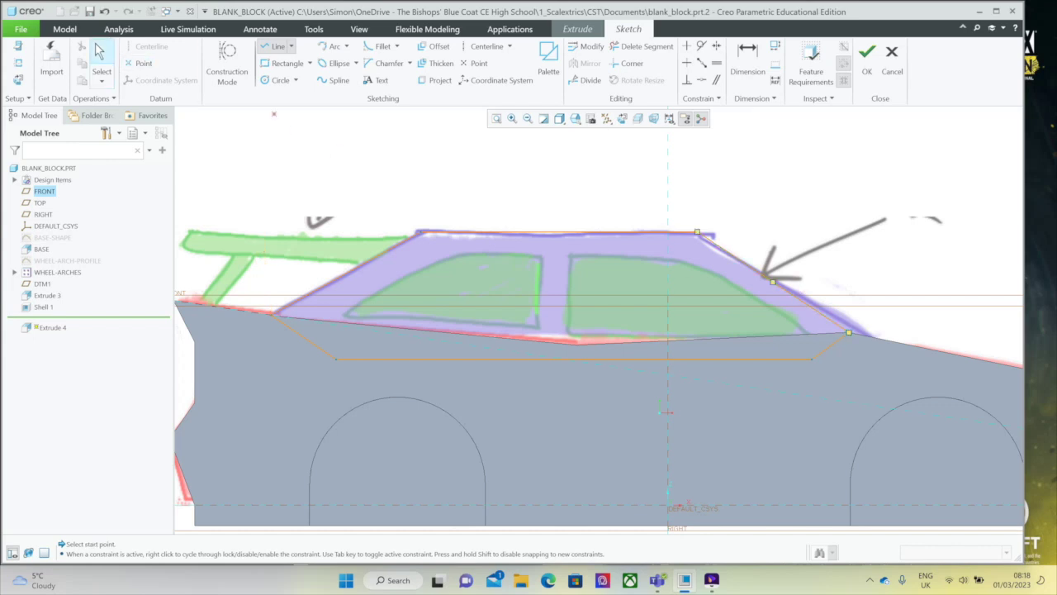
Accept the cabin sketch as the section and extrude it to a depth of 24.
click(100, 53)
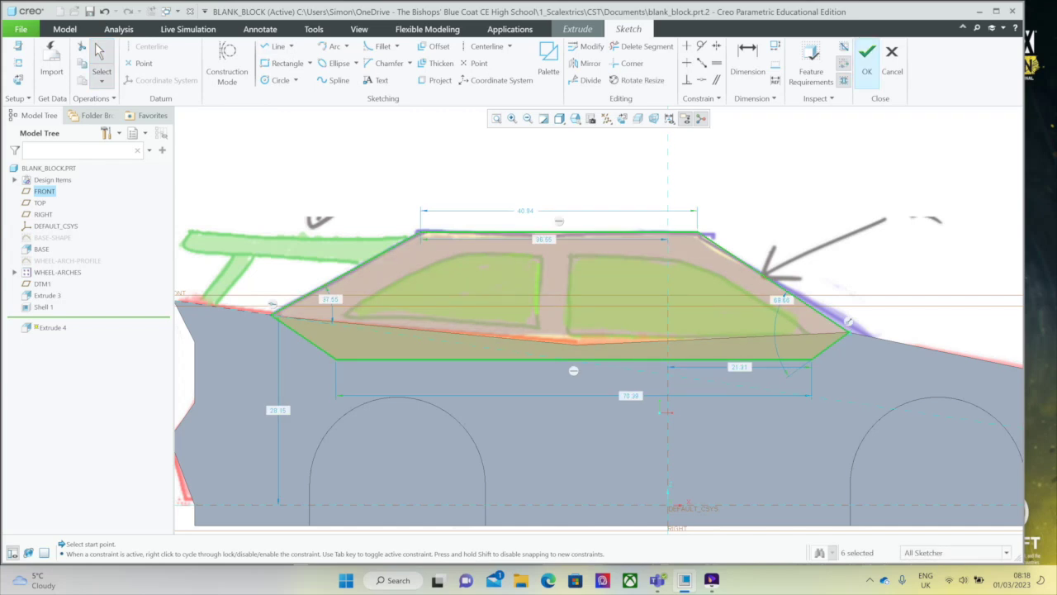
click(867, 60)
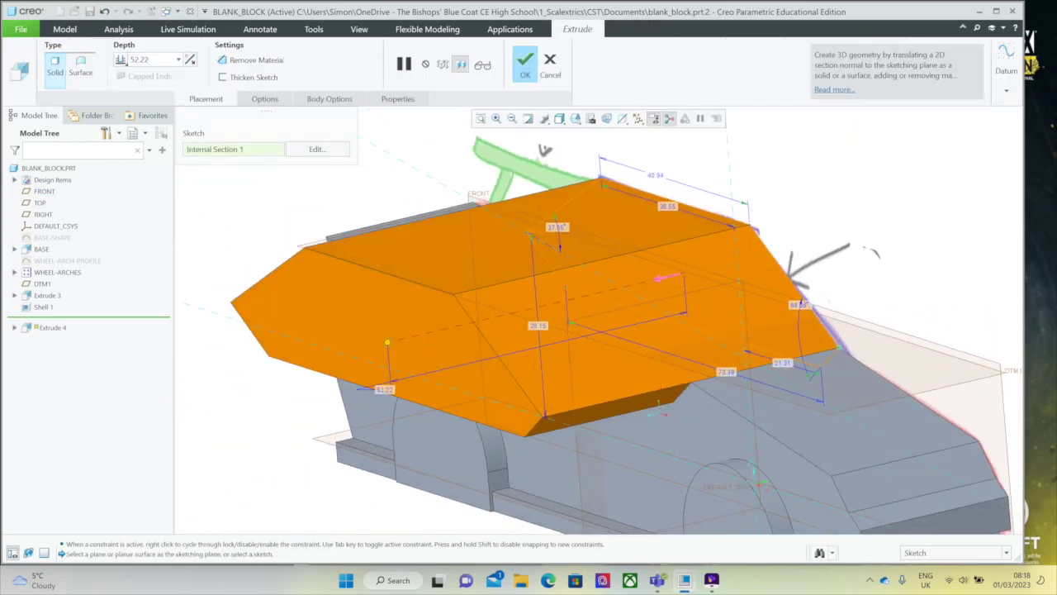
drag(388, 341, 547, 347)
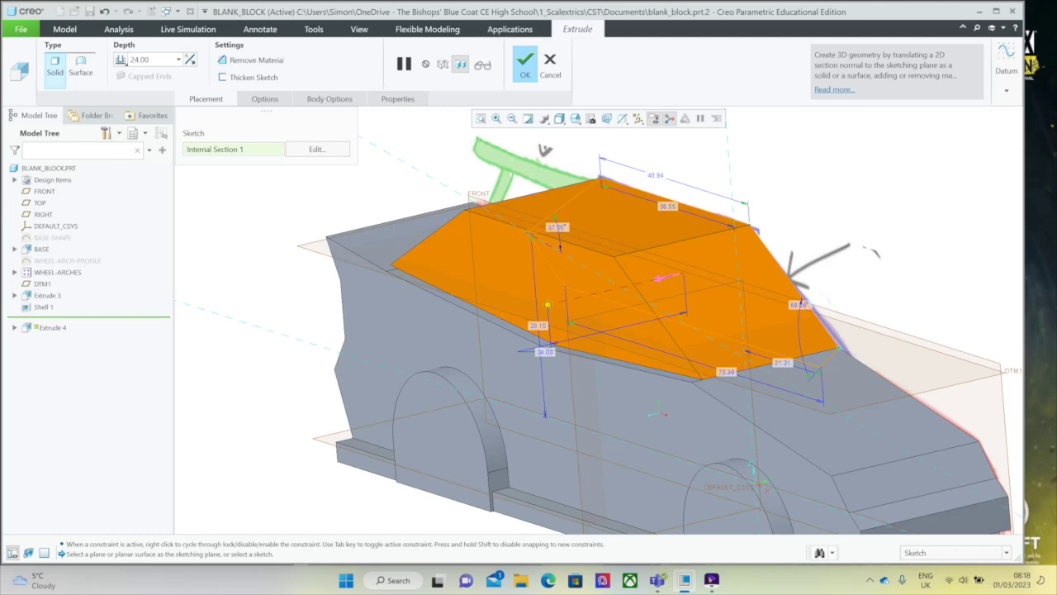
click(526, 64)
Start an Edge Chamfer on the roof's outer side edge with a D x D distance of 5.
scroll(790, 196, up, 2)
middle_drag(790, 196, 826, 206)
scroll(785, 187, up, 4)
scroll(788, 184, down, 4)
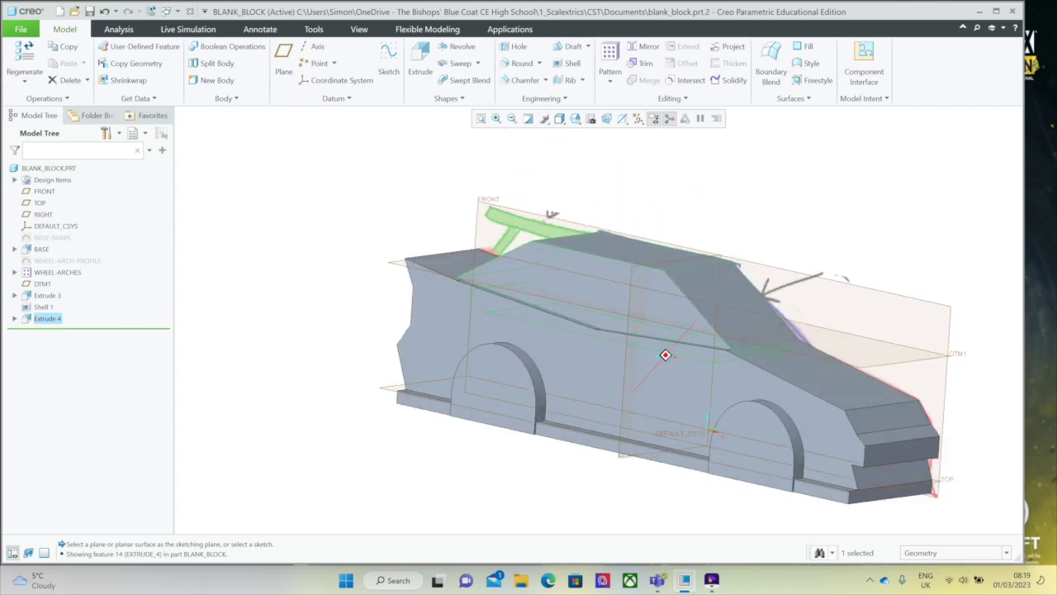
middle_drag(644, 293, 603, 257)
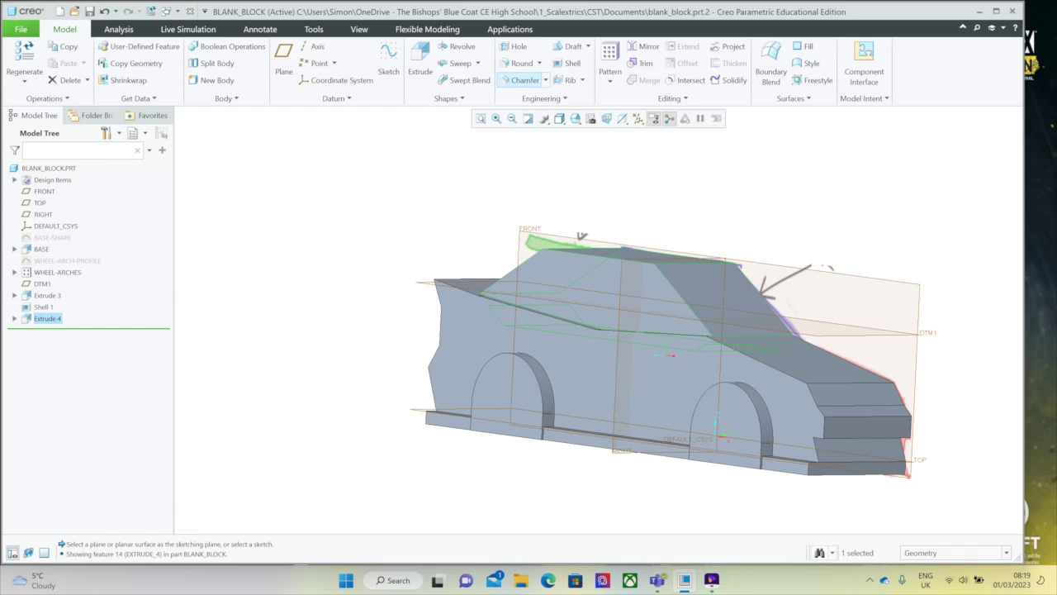
click(523, 80)
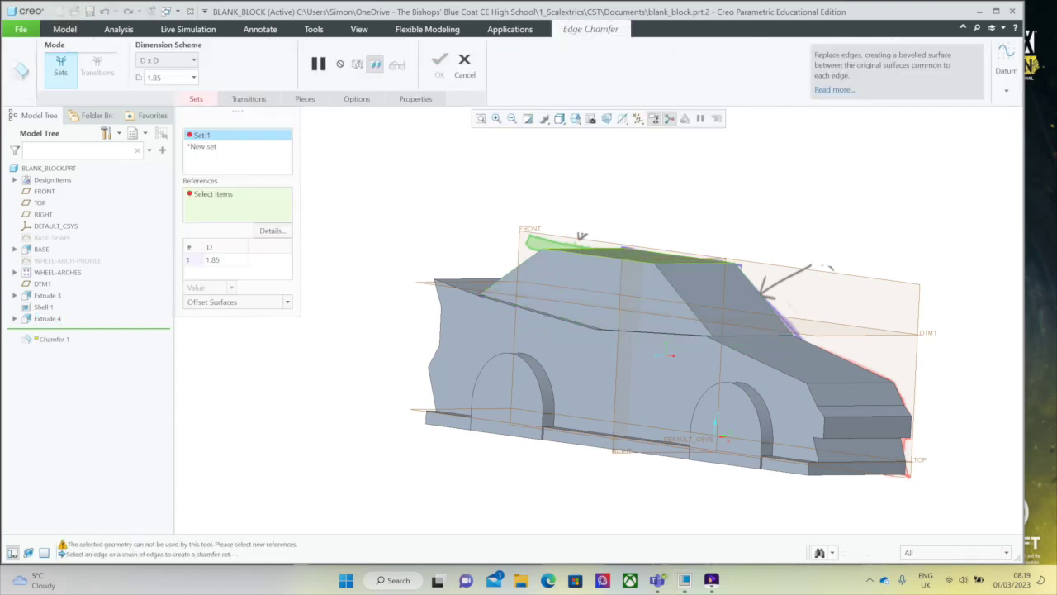
click(603, 259)
mouse_move(598, 263)
mouse_down()
mouse_move(598, 306)
mouse_move(597, 278)
mouse_up()
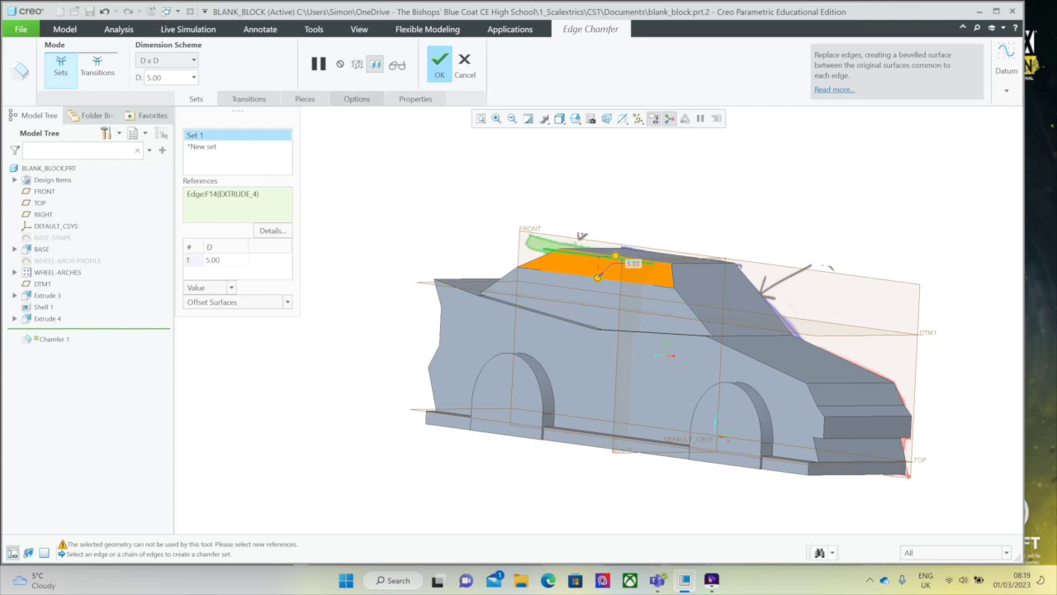
Change the roof chamfer to the D1 x D2 scheme with D1 16.5 and D2 5, and accept it.
middle_drag(731, 302, 549, 275)
middle_drag(603, 301, 562, 301)
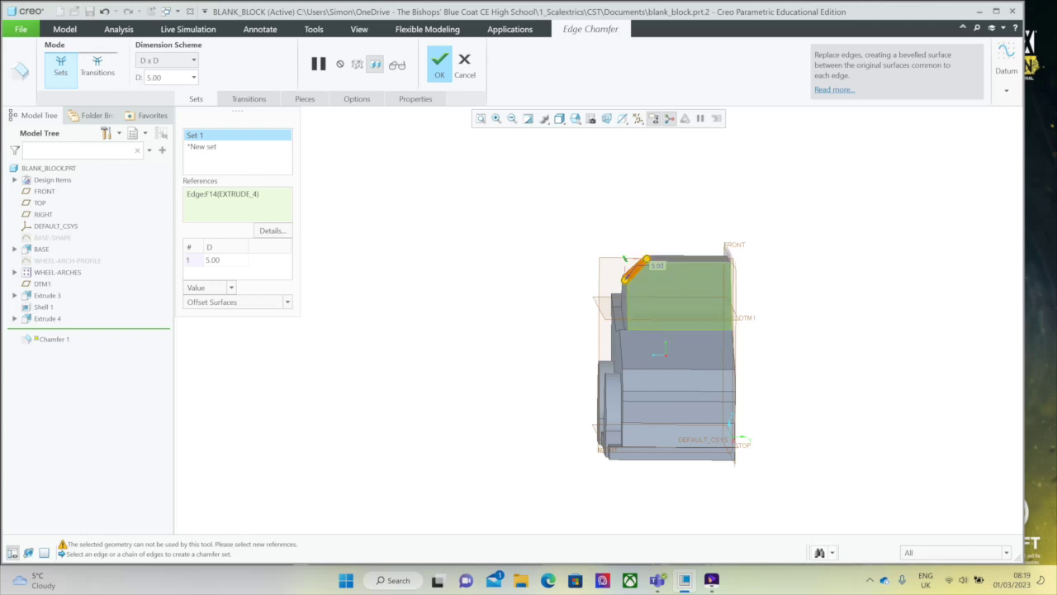
click(166, 60)
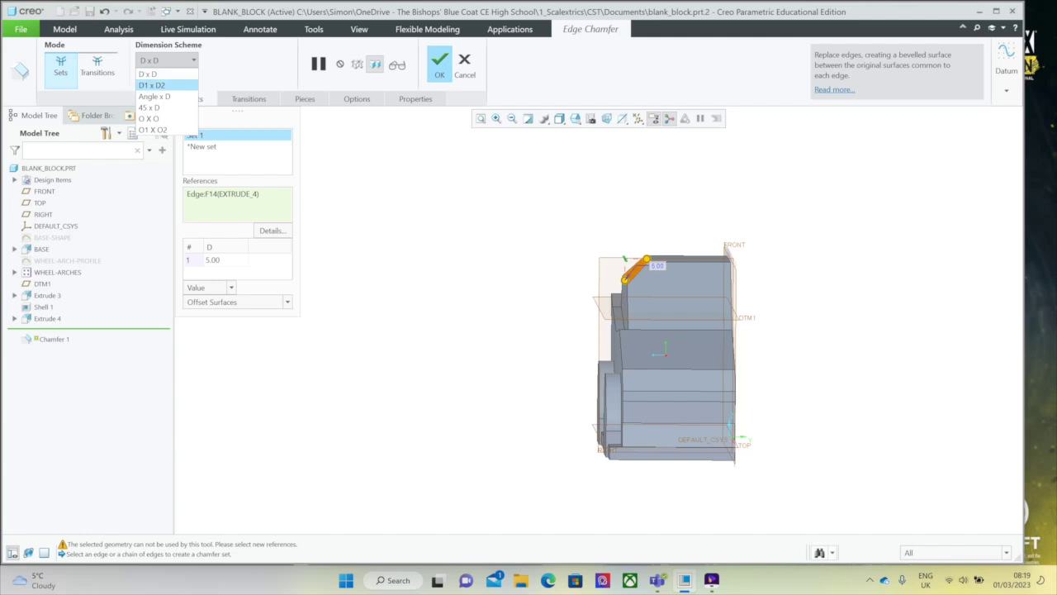
click(152, 85)
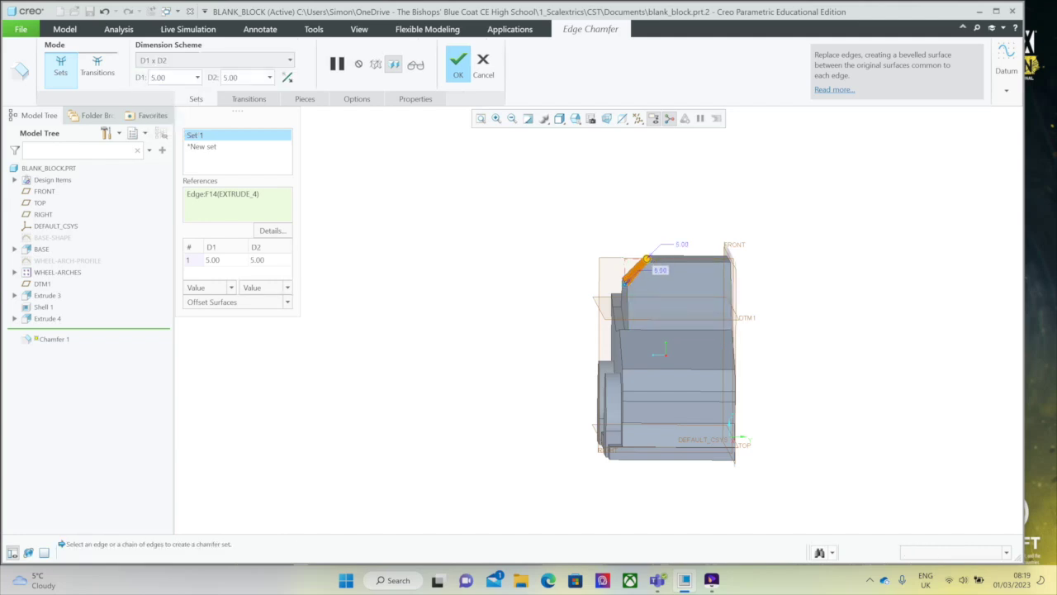
drag(626, 308, 626, 330)
middle_drag(628, 334, 793, 355)
mouse_move(666, 355)
middle_down()
mouse_move(793, 376)
mouse_move(644, 351)
mouse_move(512, 363)
mouse_move(561, 314)
mouse_move(628, 203)
middle_up()
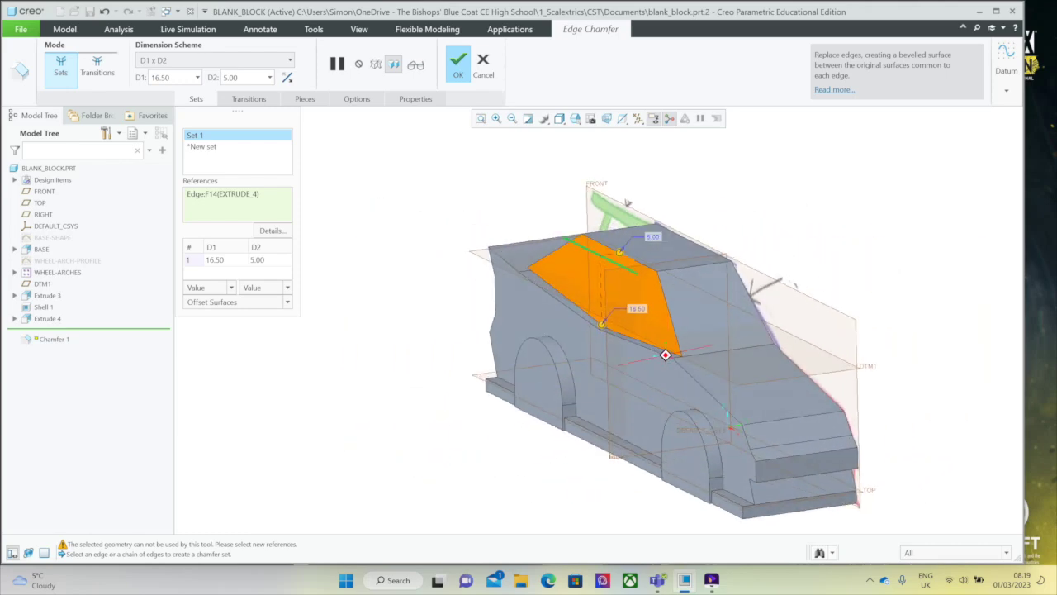
click(458, 63)
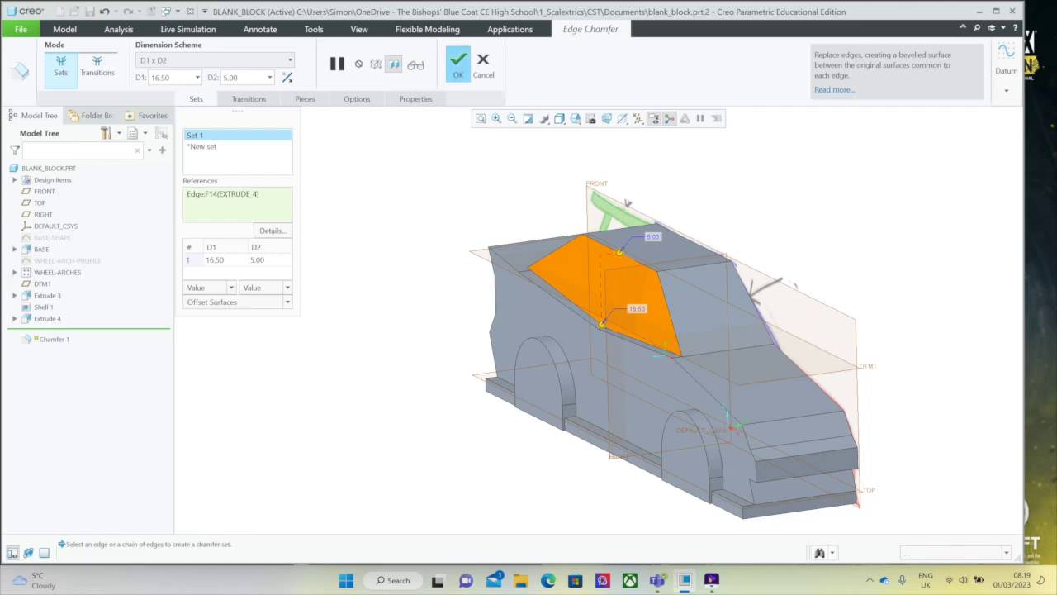
Start a Round of radius 2 on the upper, rear and front edges of the cabin's chamfered side face.
mouse_move(666, 354)
middle_down()
mouse_move(826, 326)
mouse_move(718, 297)
mouse_move(611, 356)
mouse_move(702, 355)
mouse_move(627, 355)
mouse_move(702, 355)
mouse_move(653, 355)
mouse_move(671, 355)
middle_up()
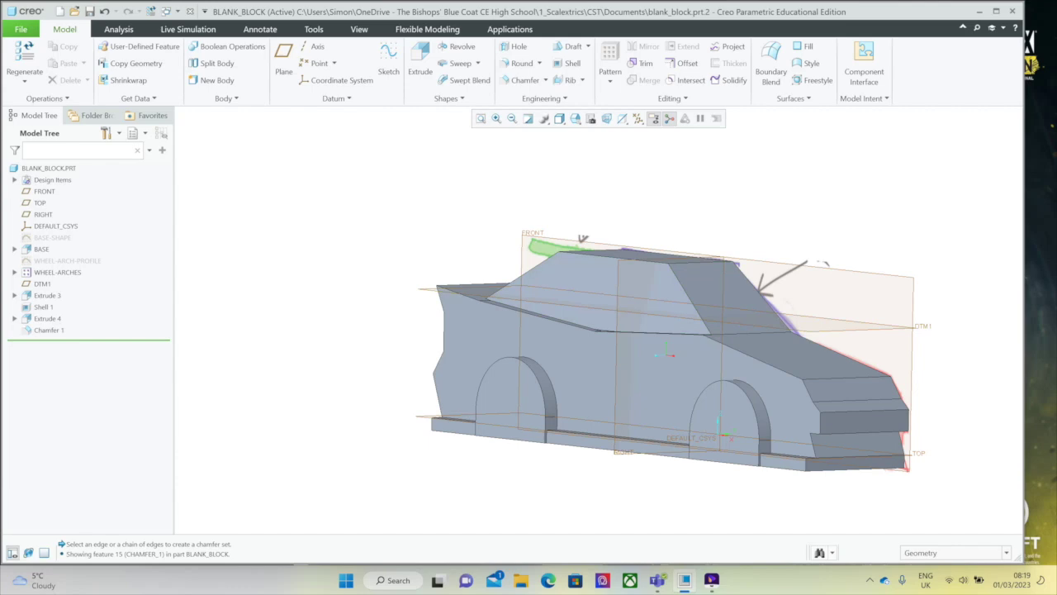
mouse_move(666, 355)
middle_down()
mouse_move(627, 355)
mouse_move(702, 355)
mouse_move(545, 356)
mouse_move(670, 355)
middle_up()
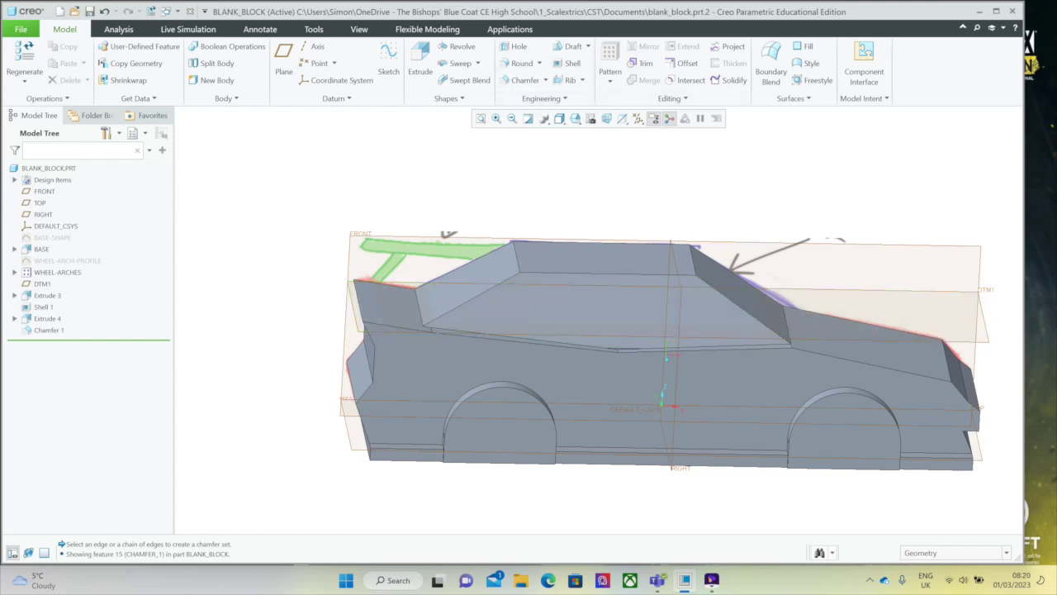
mouse_move(665, 356)
middle_down()
mouse_move(645, 355)
mouse_move(666, 355)
middle_up()
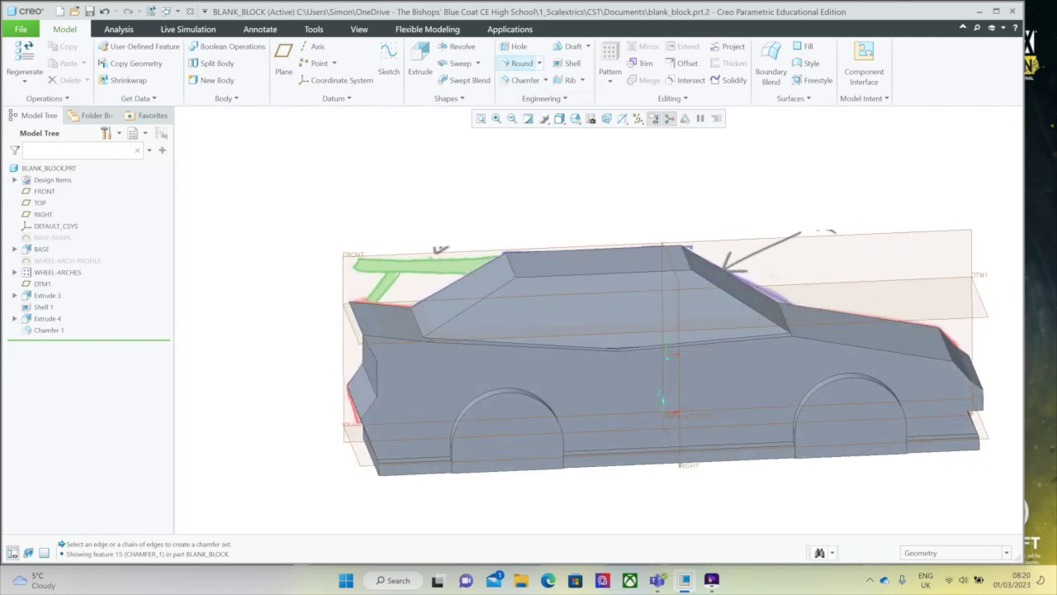
click(521, 64)
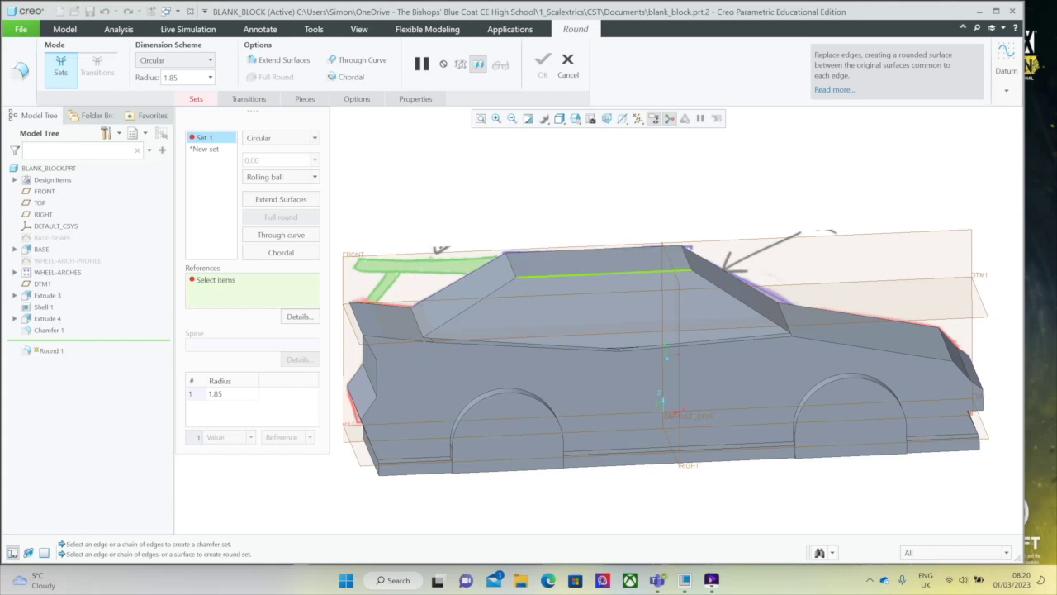
click(604, 275)
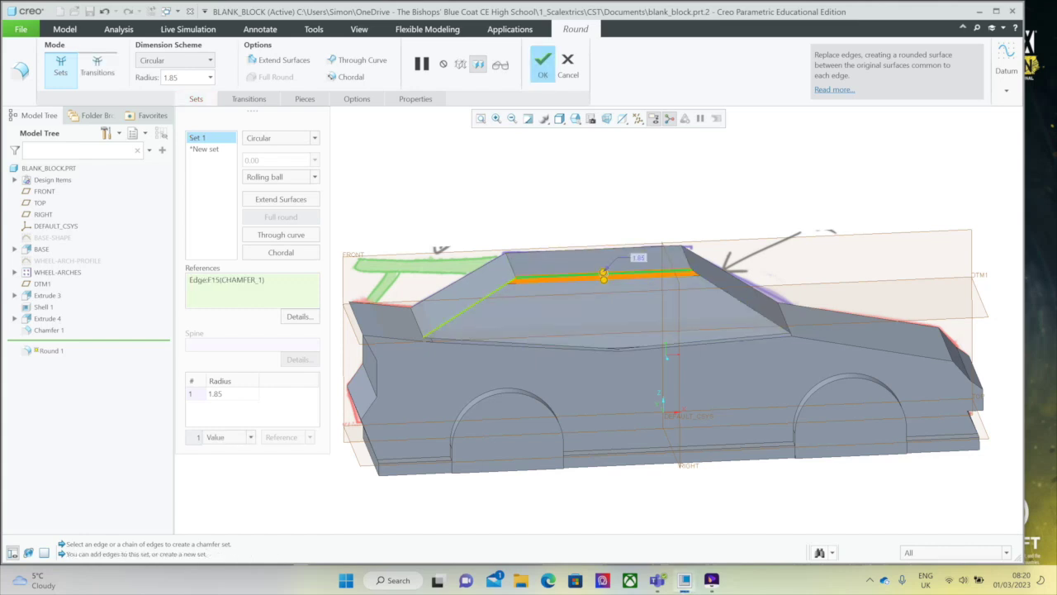
text(2)
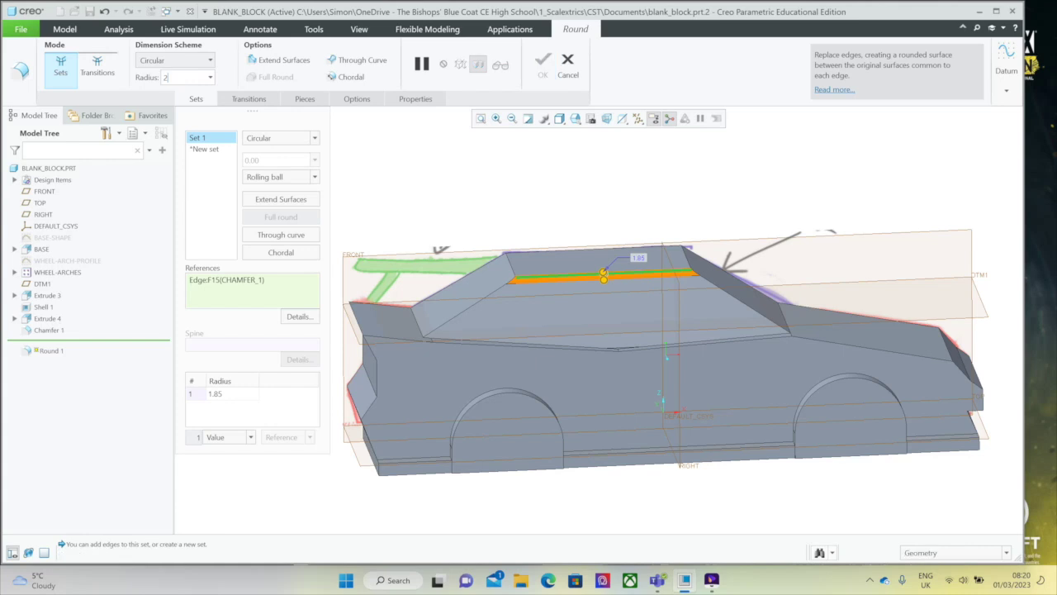
key(Return)
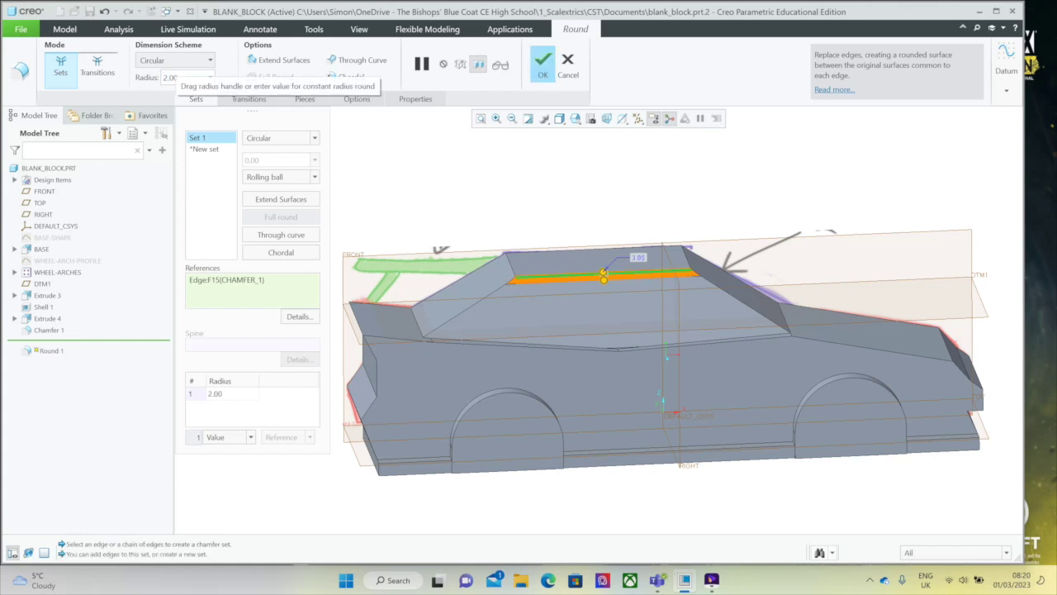
ctrl+click(471, 308)
ctrl+click(739, 302)
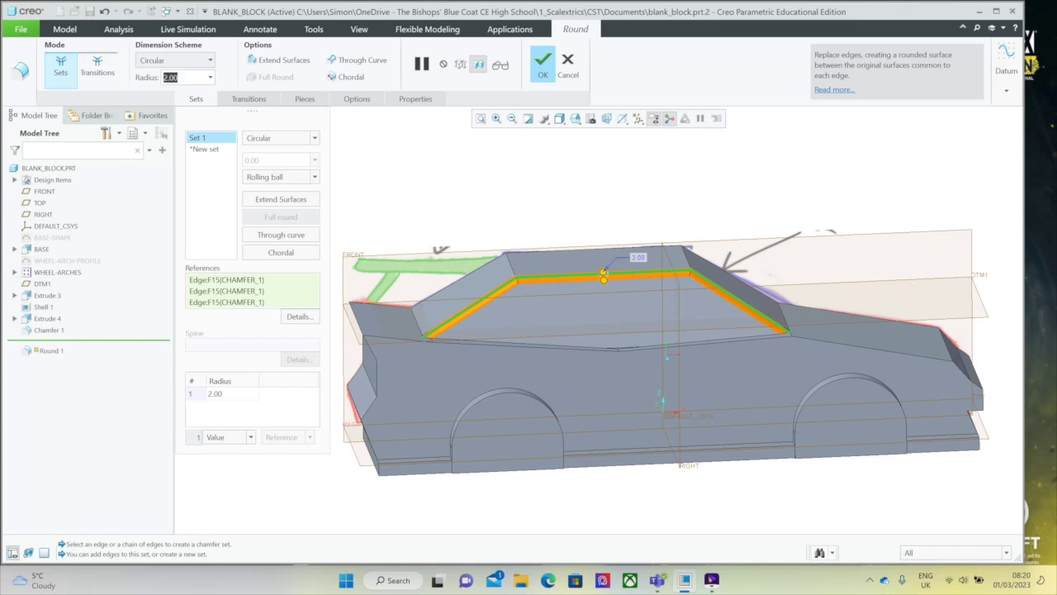
Try radii of 3 and 7 on the cabin side round, settling on 6.
text(3)
key(Return)
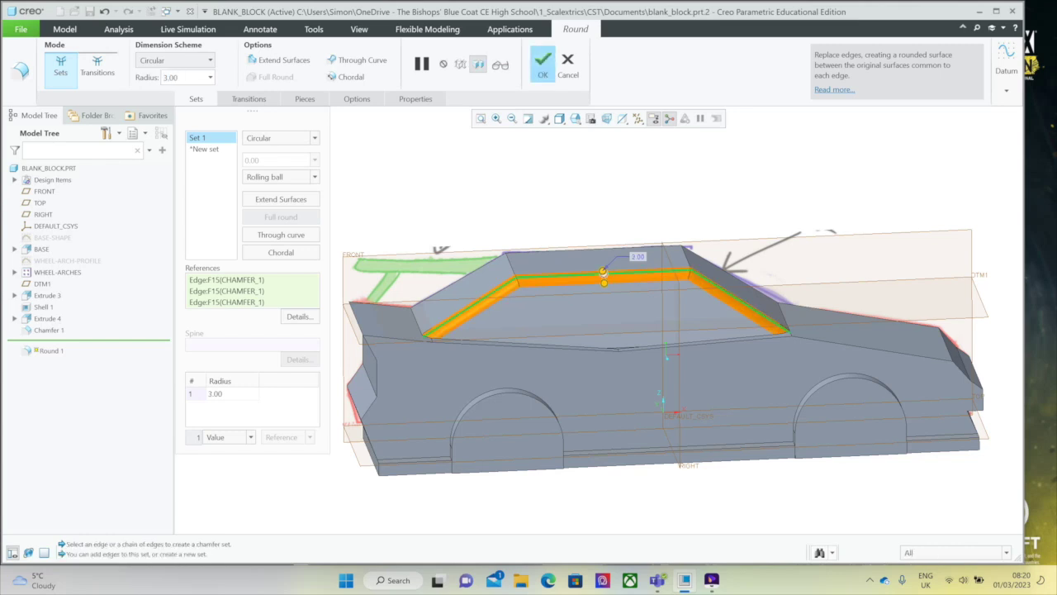
text(7)
key(Return)
text(6)
key(Return)
Add the roof's front and rear cross edges to the cabin round and accept it.
mouse_move(666, 355)
middle_down()
mouse_move(541, 397)
mouse_move(579, 392)
middle_up()
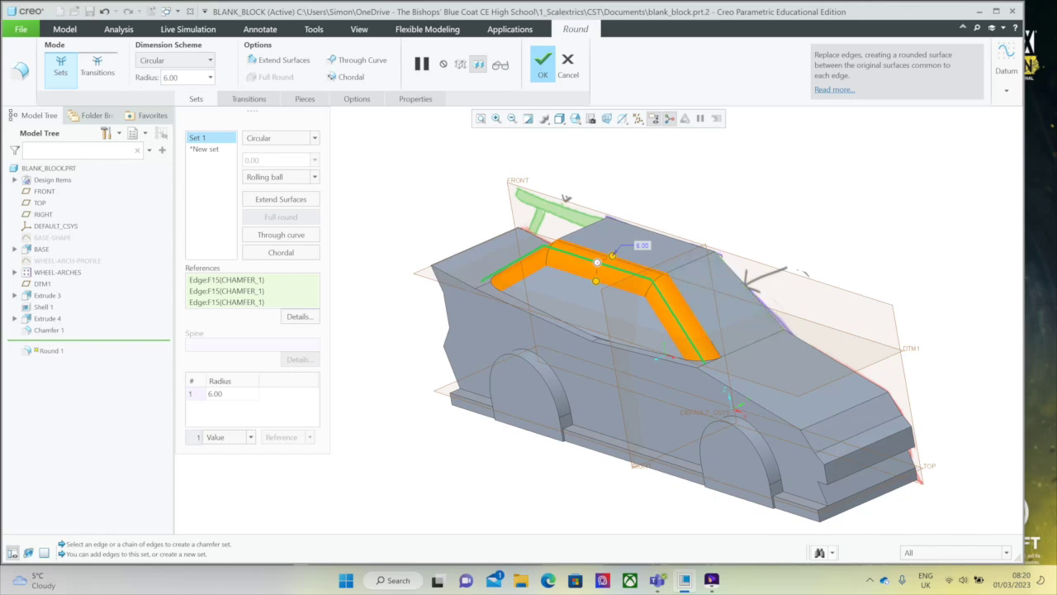
ctrl+click(690, 266)
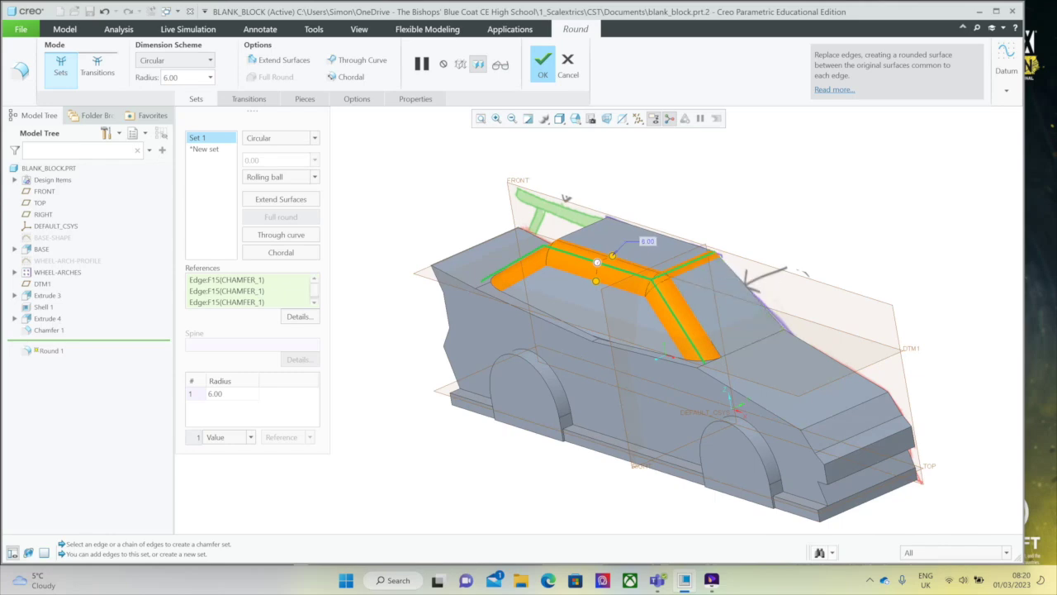
ctrl+click(578, 231)
mouse_move(578, 239)
middle_down()
mouse_move(636, 252)
mouse_move(648, 285)
mouse_move(621, 262)
mouse_move(496, 268)
middle_up()
middle_click(617, 266)
Start a Round on the body's rear upper side edge, trying a radius of 2 and reducing it to 1.
middle_drag(528, 356, 652, 357)
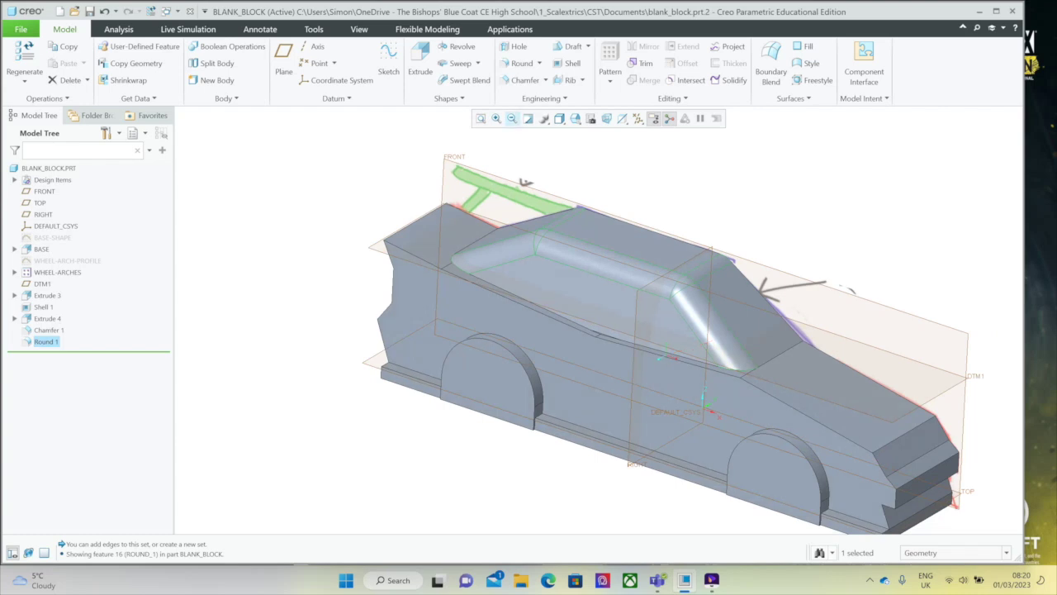
click(522, 63)
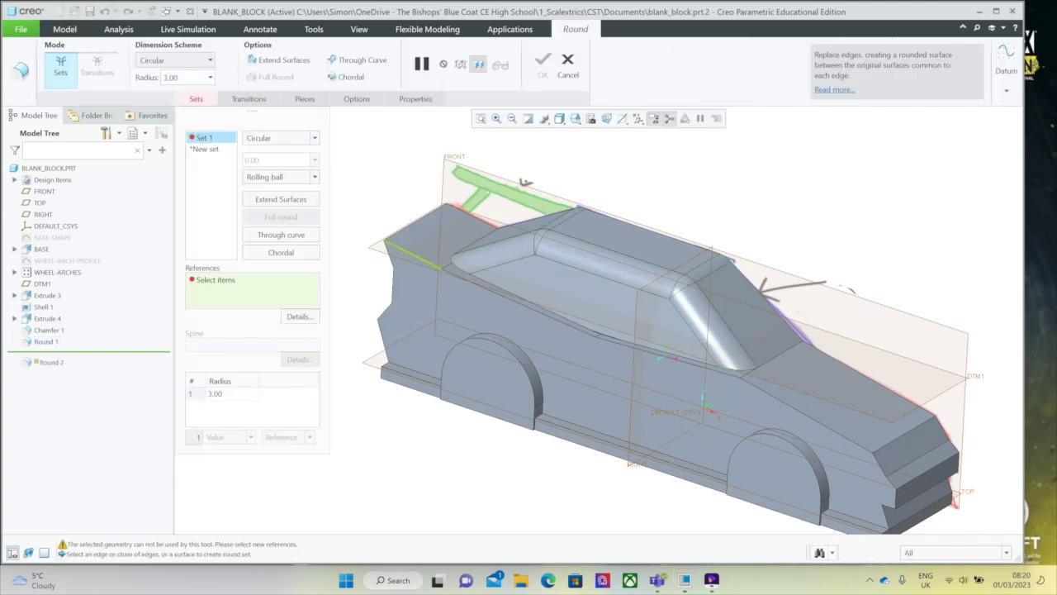
click(411, 257)
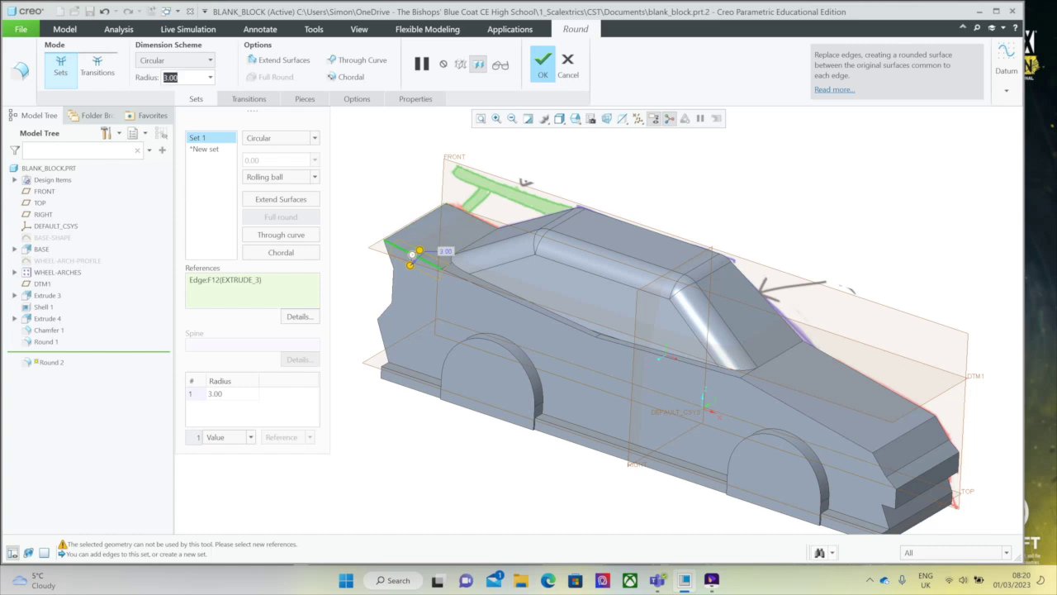
text(2)
key(Return)
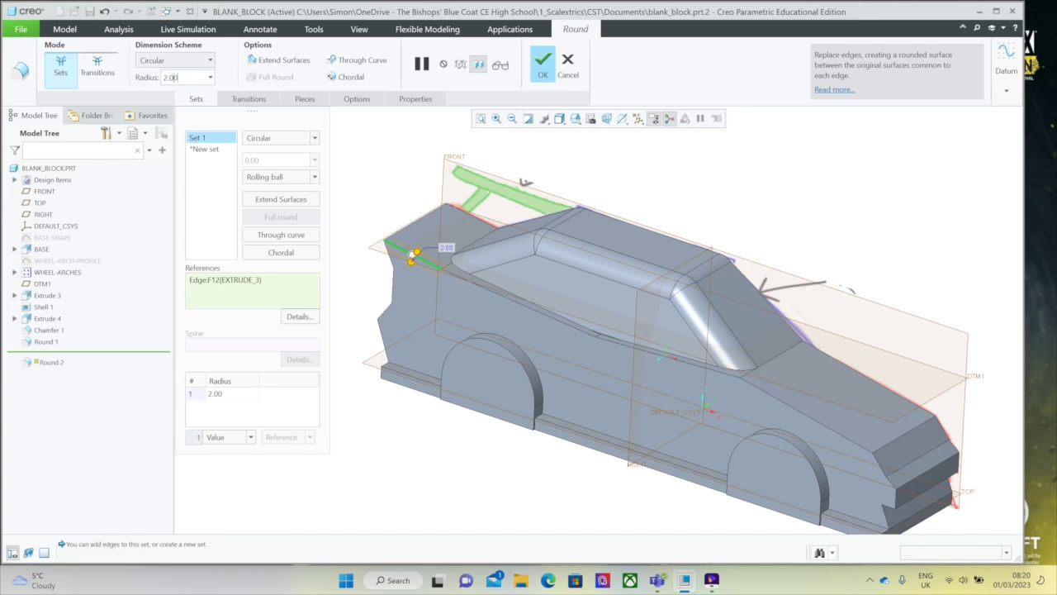
key(BackSpace)
key(BackSpace)
key(BackSpace)
key(BackSpace)
key(Return)
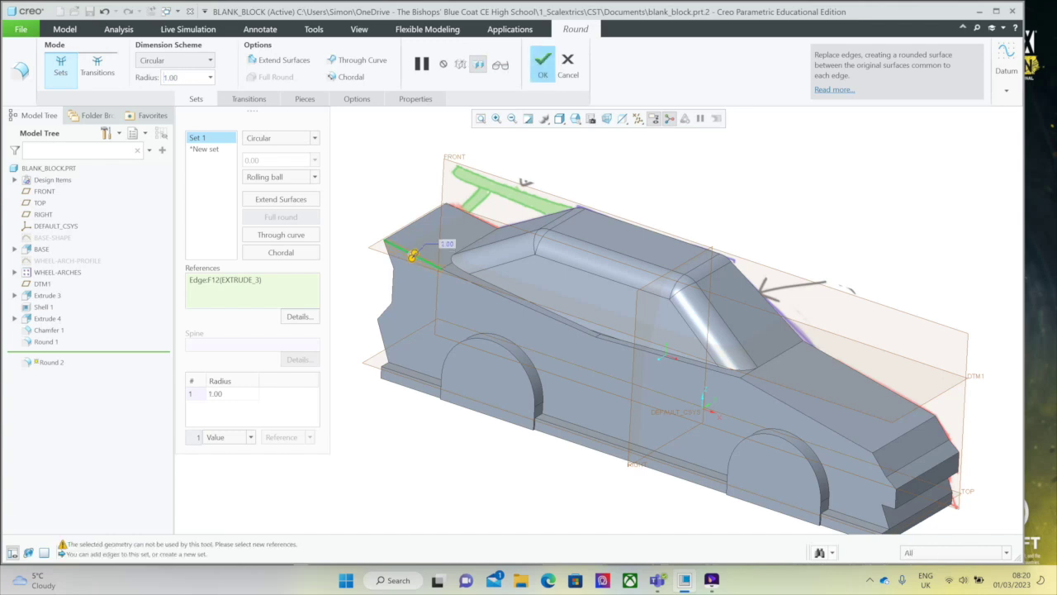
Extend the body round along the three remaining upper side edges to the nose and accept it with a radius of 3.
ctrl+click(512, 299)
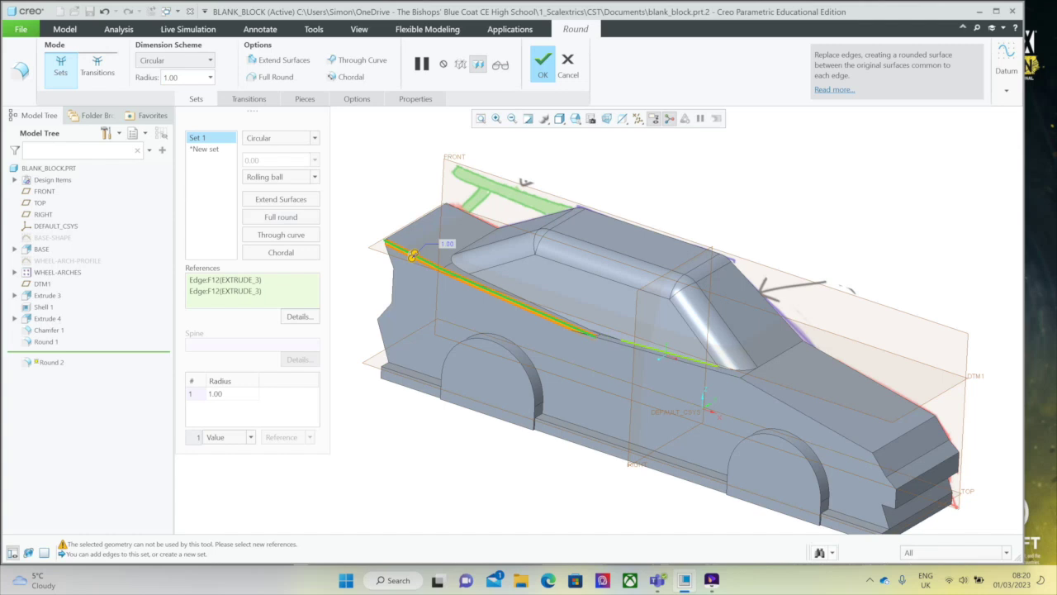
ctrl+click(661, 356)
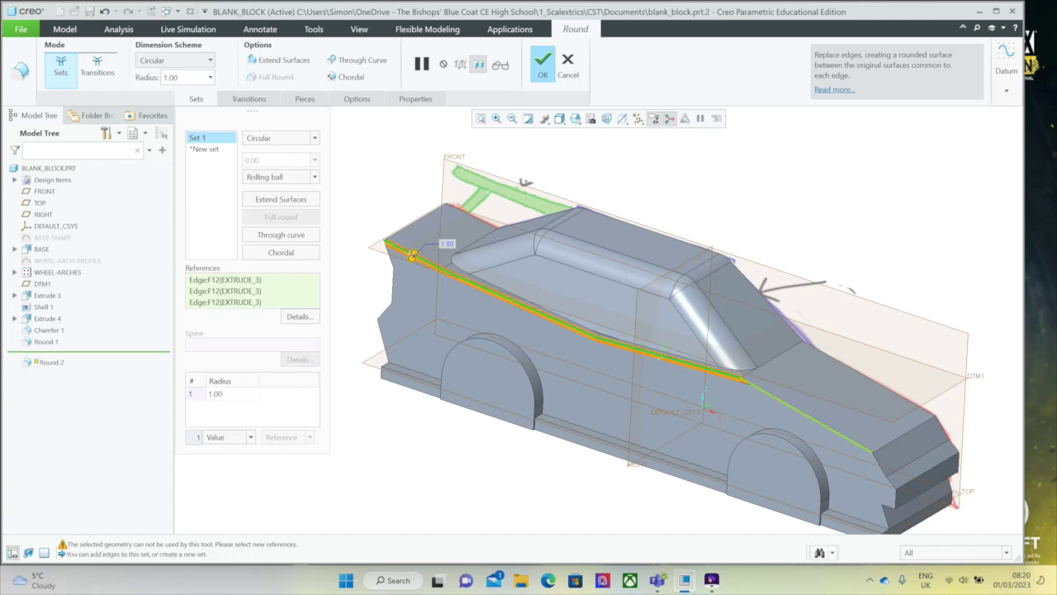
ctrl+click(809, 417)
text(2)
key(Return)
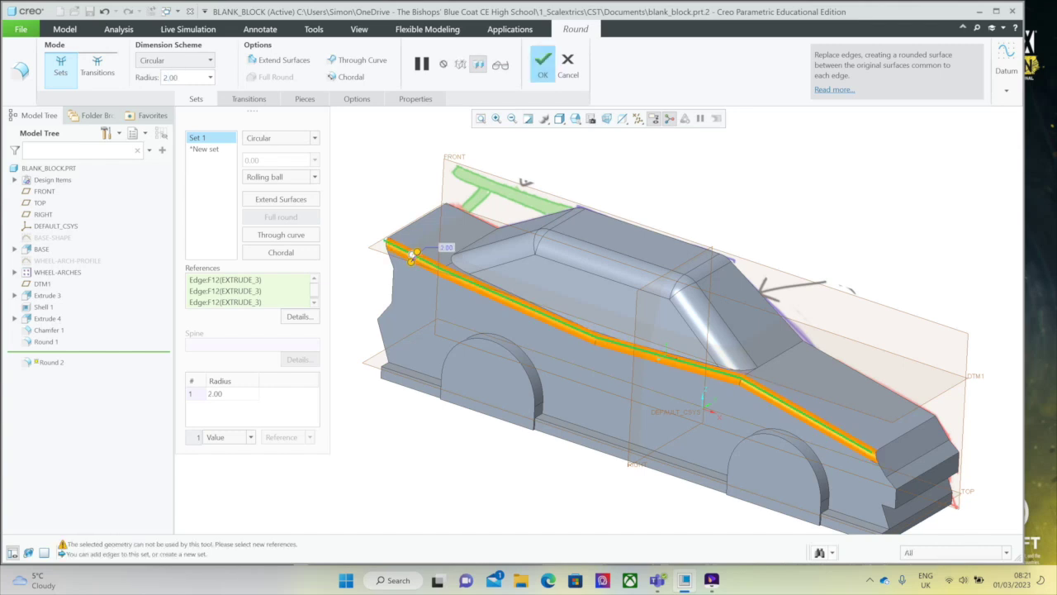
key(BackSpace)
key(BackSpace)
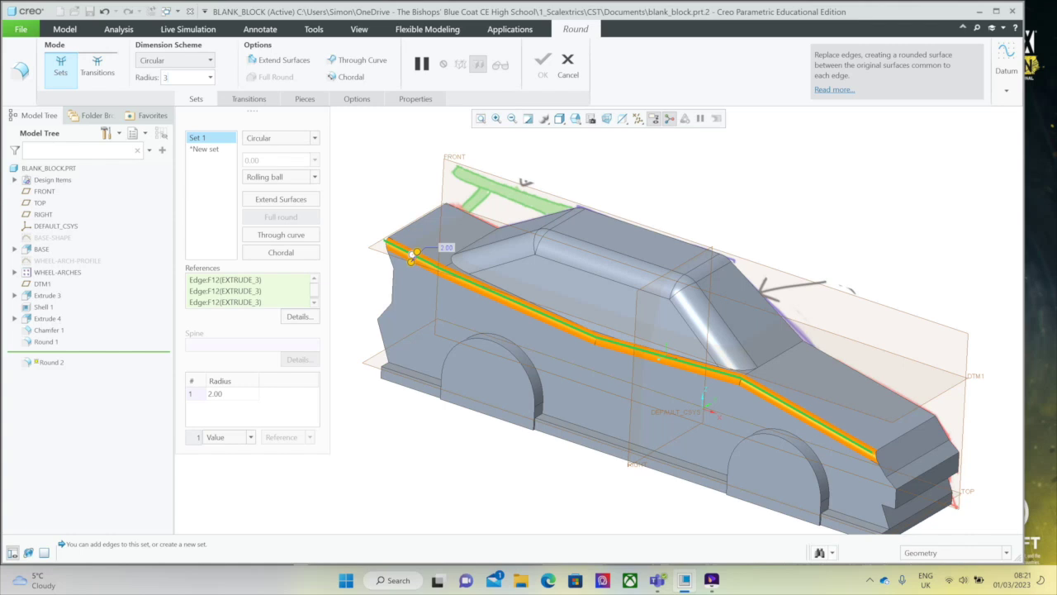
key(Return)
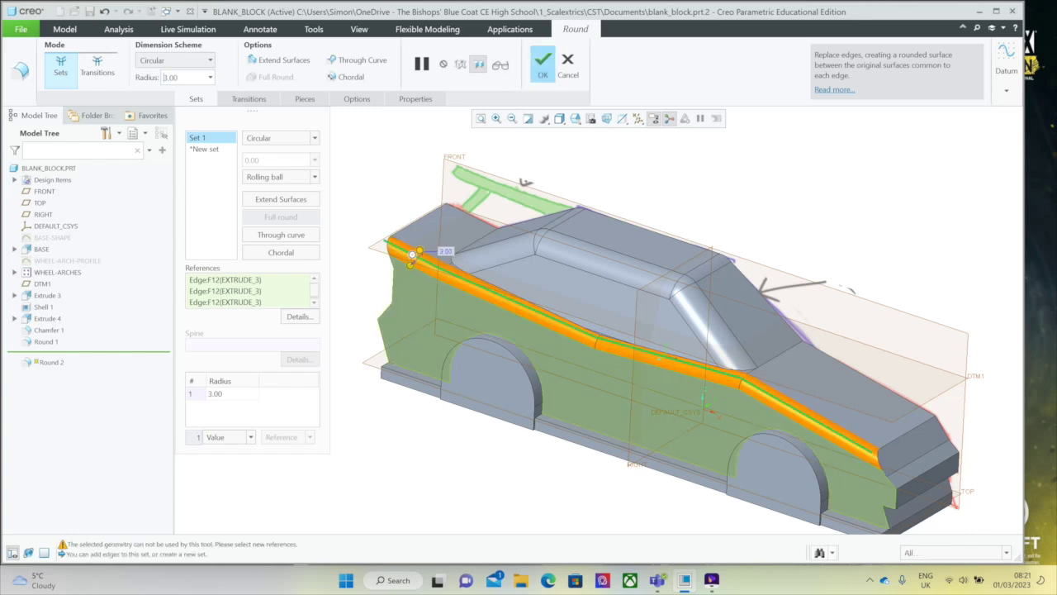
click(543, 65)
Round the outer edges of both wheel arches with a radius of 5.
mouse_move(666, 355)
middle_down()
mouse_move(611, 351)
mouse_move(669, 358)
middle_up()
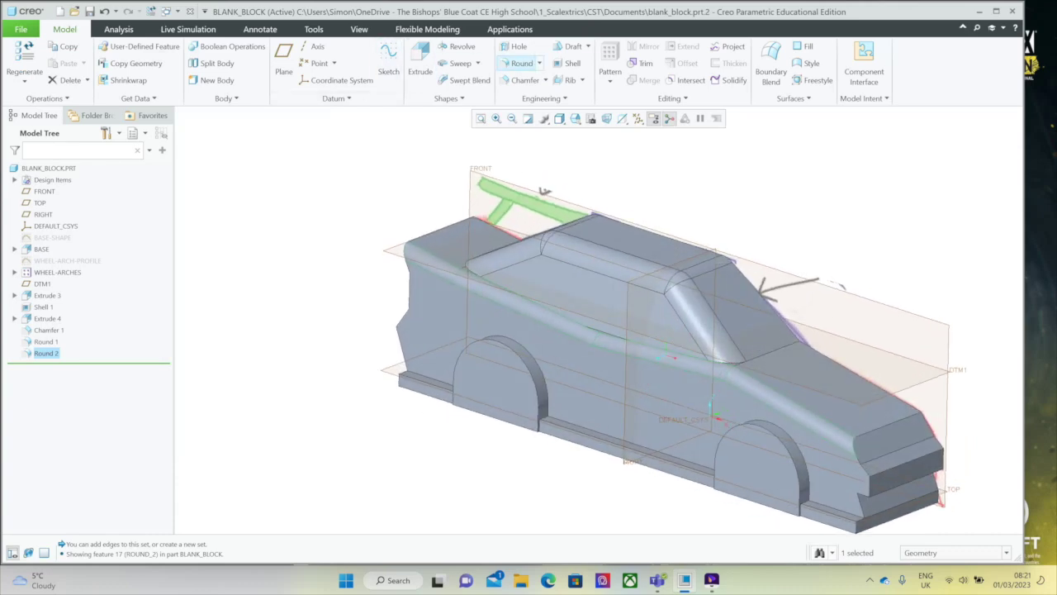
click(521, 63)
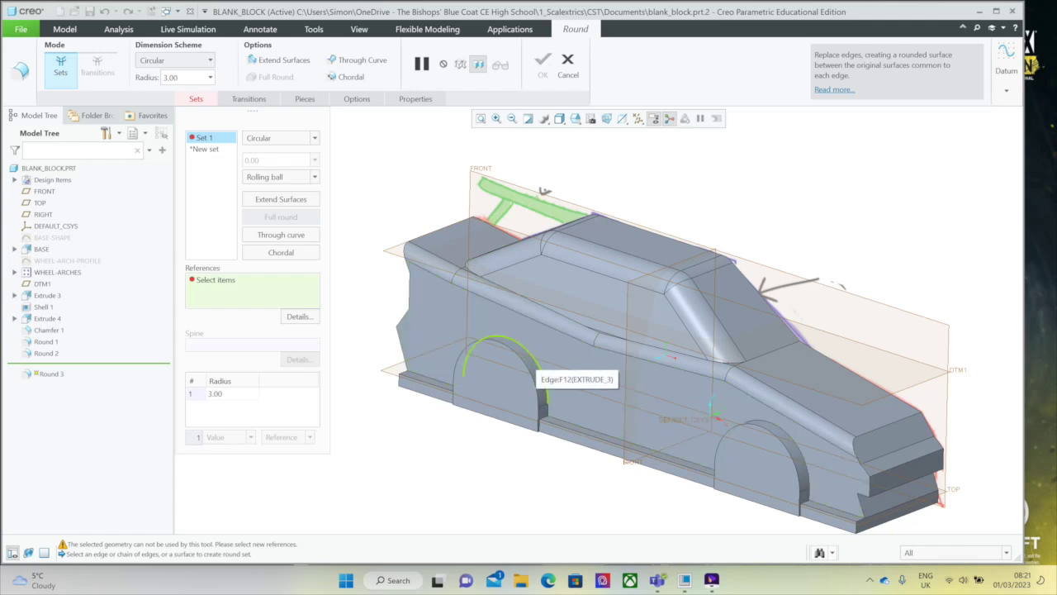
click(534, 372)
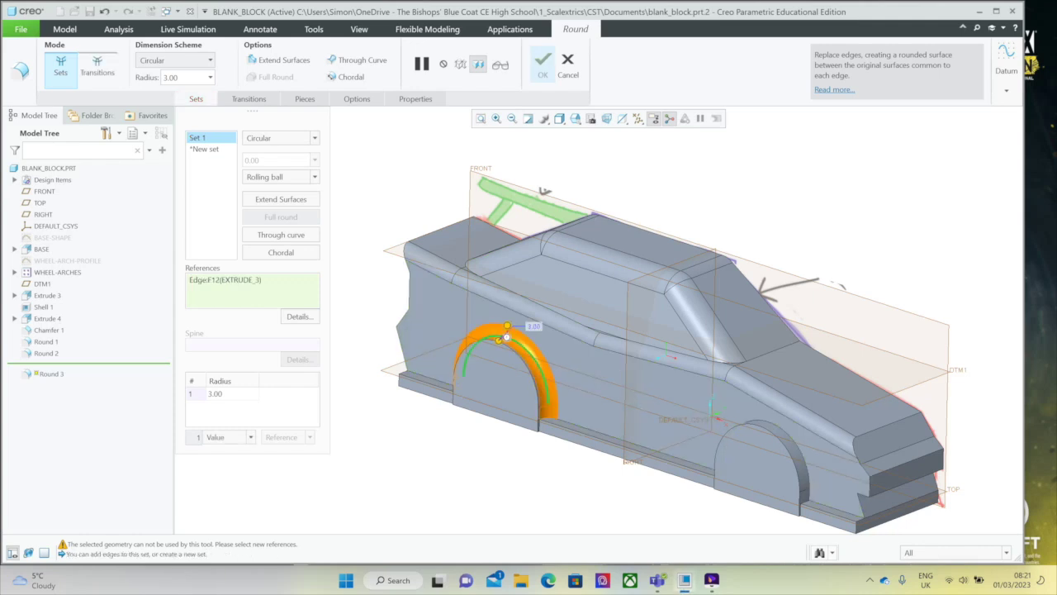
ctrl+click(795, 446)
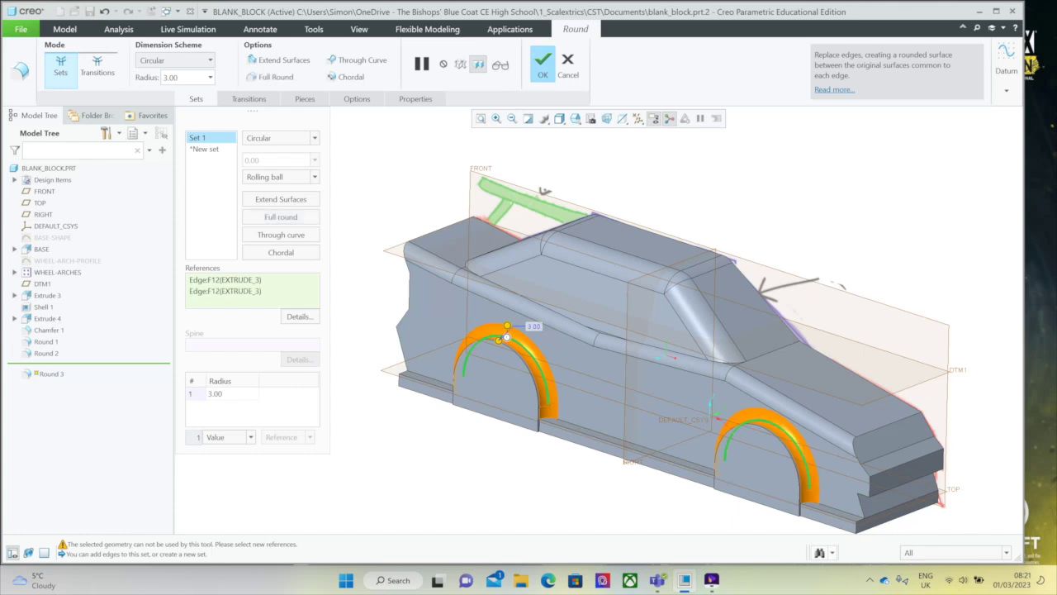
text(5)
key(Return)
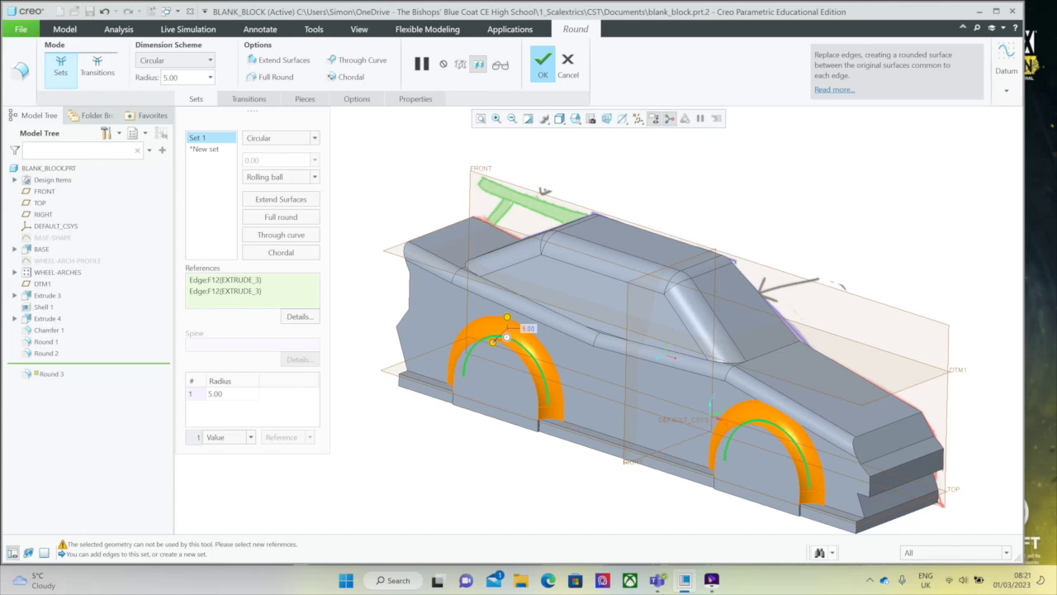
click(542, 65)
Start a Round on the lower body edge above the sill between the wheel arches, with a radius of 3.
click(517, 63)
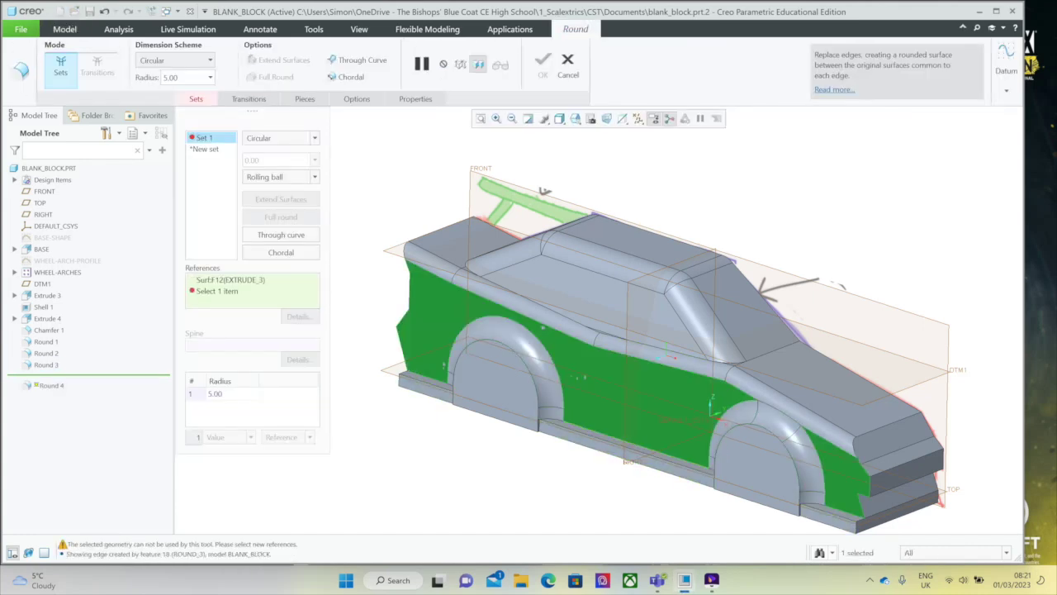
click(630, 444)
middle_drag(635, 462, 642, 510)
scroll(636, 444, down, 4)
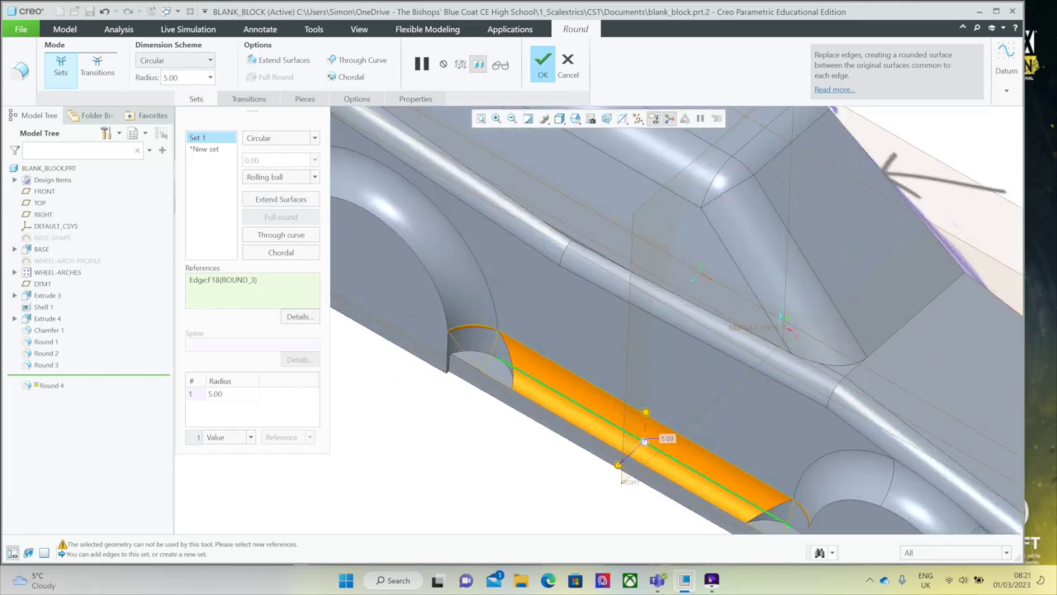
mouse_move(646, 412)
mouse_down()
mouse_move(642, 440)
mouse_move(645, 422)
mouse_up()
scroll(638, 384, up, 5)
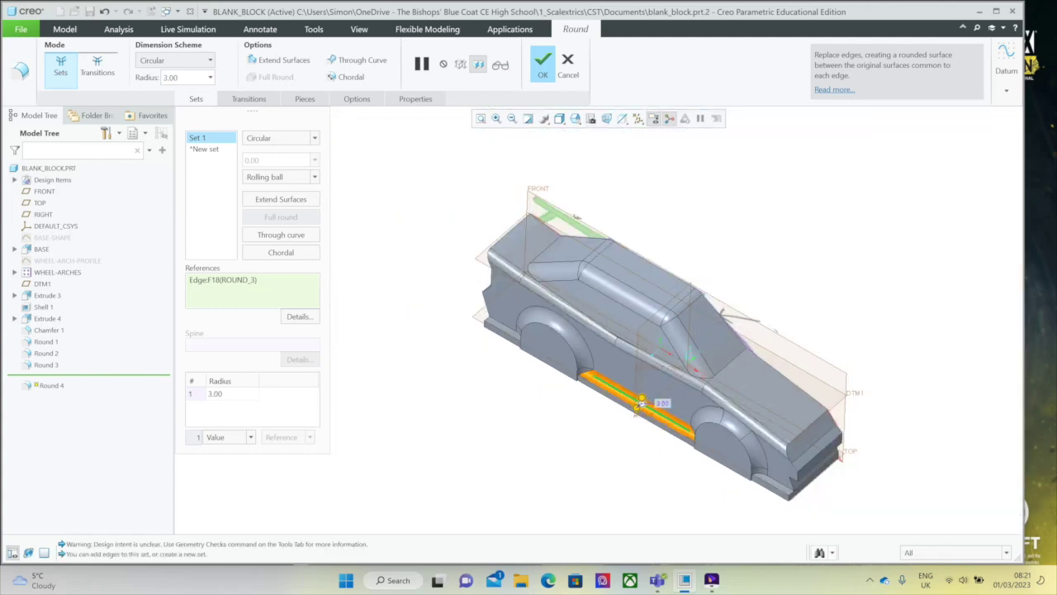
Add the sill edges behind the rear arch and ahead of the front arch to the round and accept it.
scroll(528, 343, down, 2)
ctrl+click(488, 317)
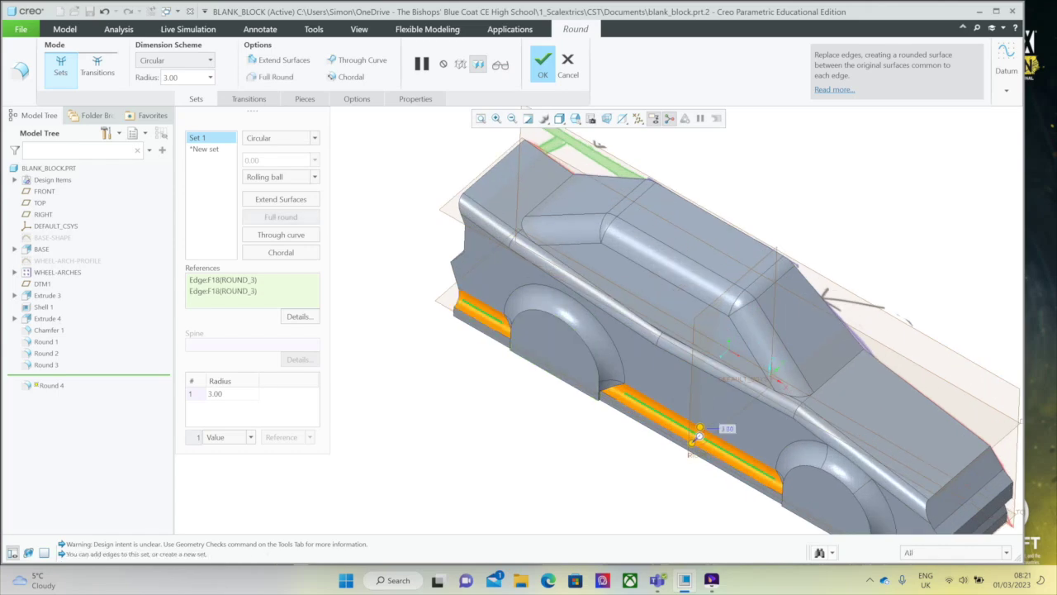
scroll(487, 317, down, 8)
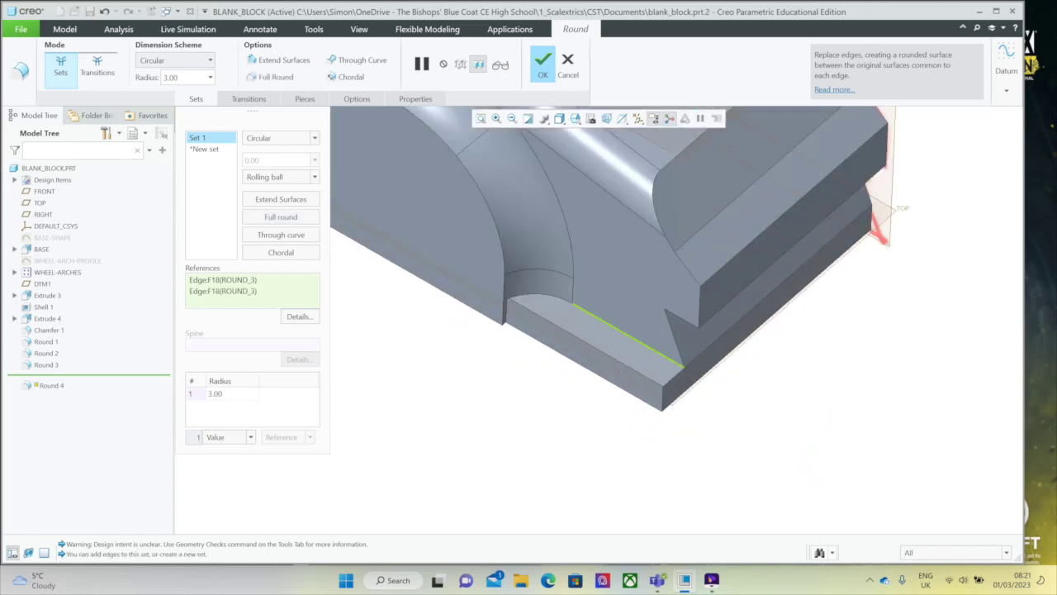
ctrl+click(628, 337)
scroll(698, 396, up, 3)
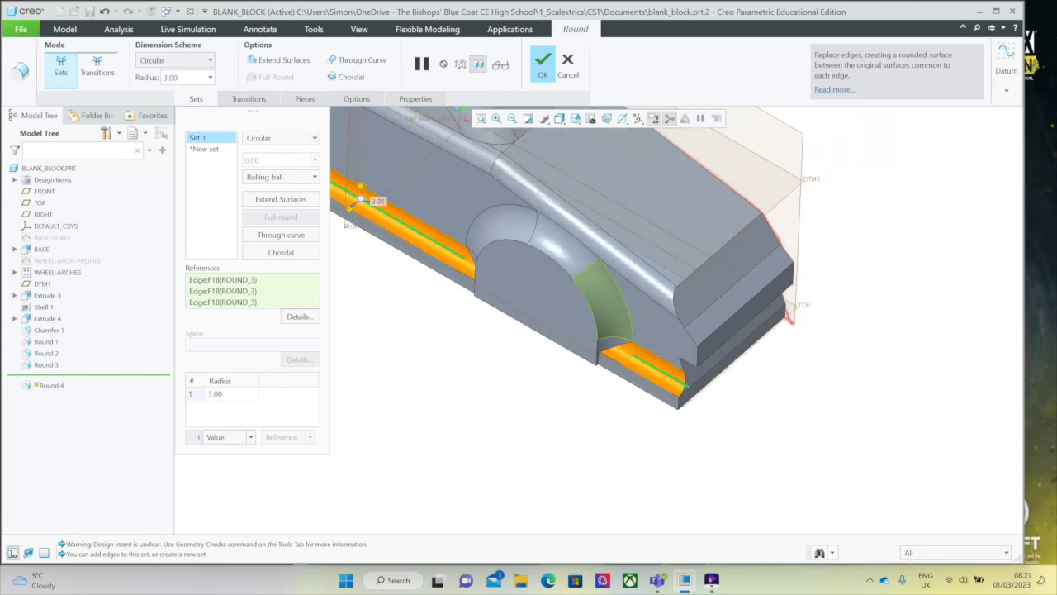
click(542, 66)
Start a Round with a radius of 5 on the vertical edge of the sill's lower front corner.
scroll(608, 431, up, 4)
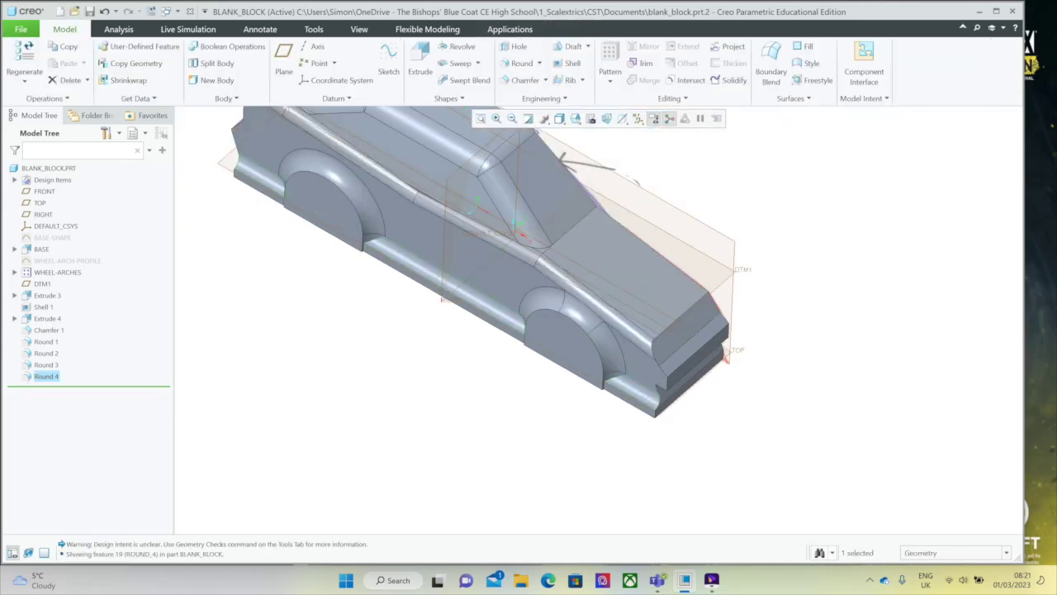
middle_drag(583, 380, 574, 351)
scroll(578, 364, down, 2)
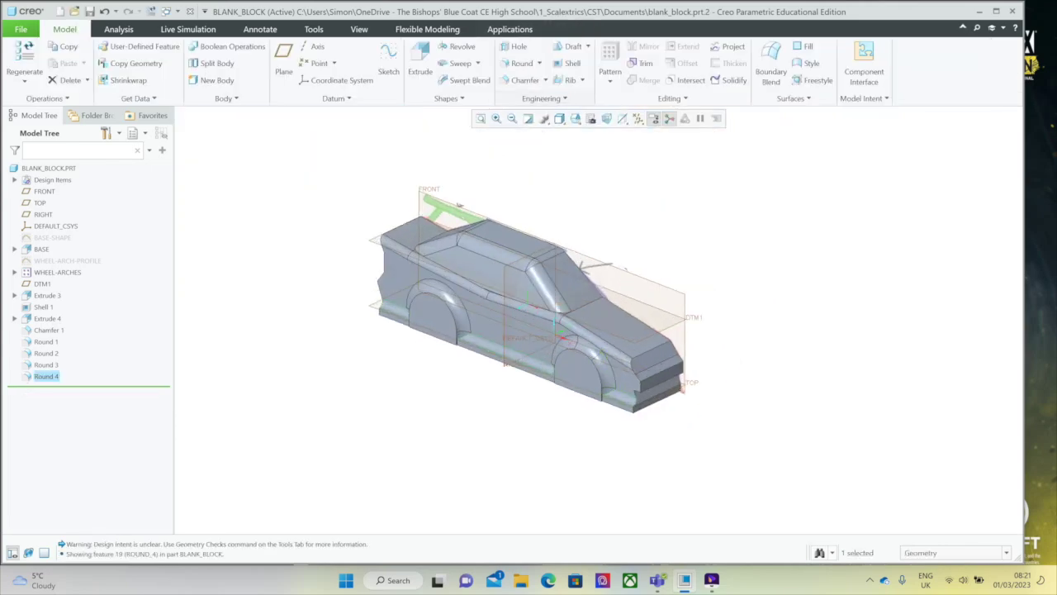
click(520, 64)
scroll(619, 372, down, 2)
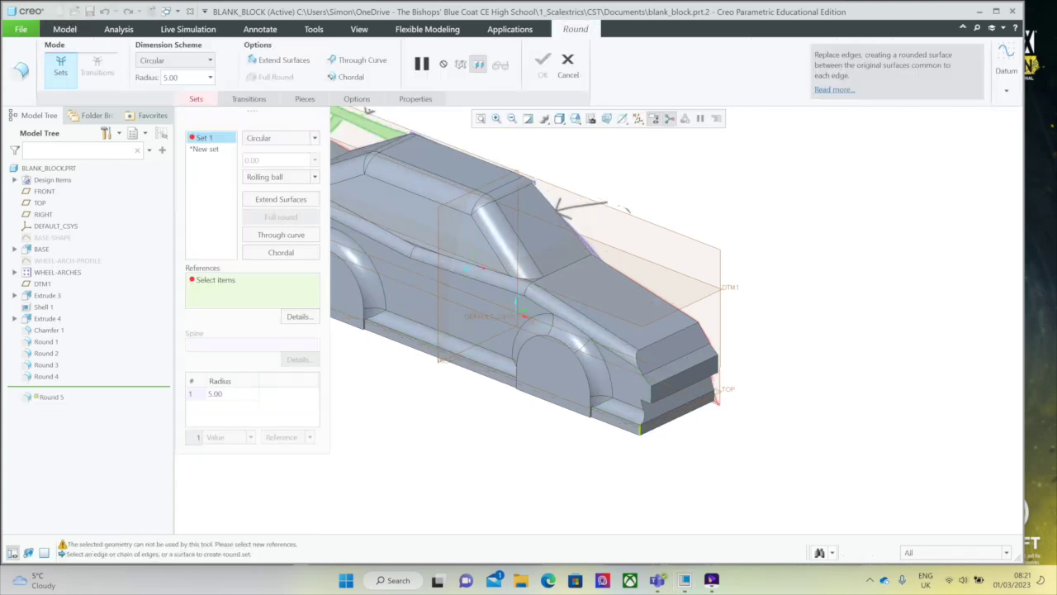
click(640, 428)
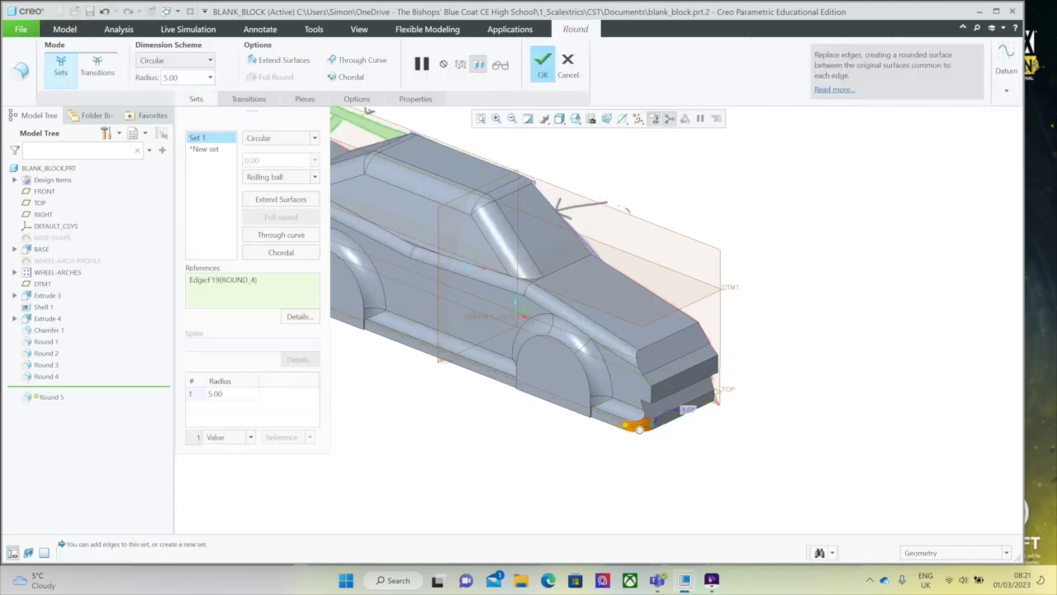
click(639, 429)
Try to add the sill's rear corner edge to the round with a radius of 3, and undo both changes.
scroll(638, 429, up, 3)
scroll(639, 429, down, 6)
ctrl+click(574, 422)
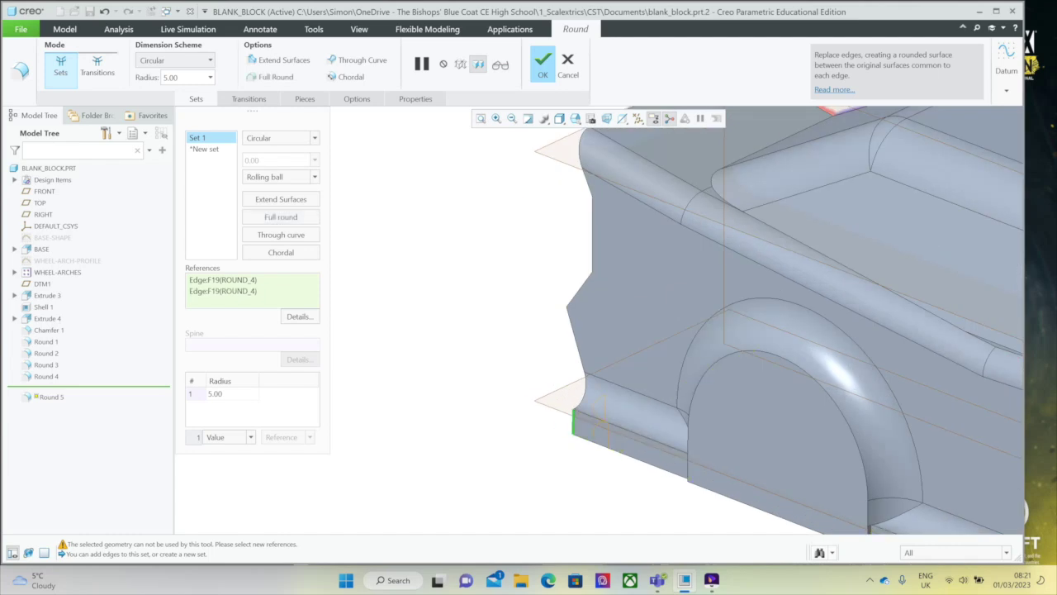
text(3)
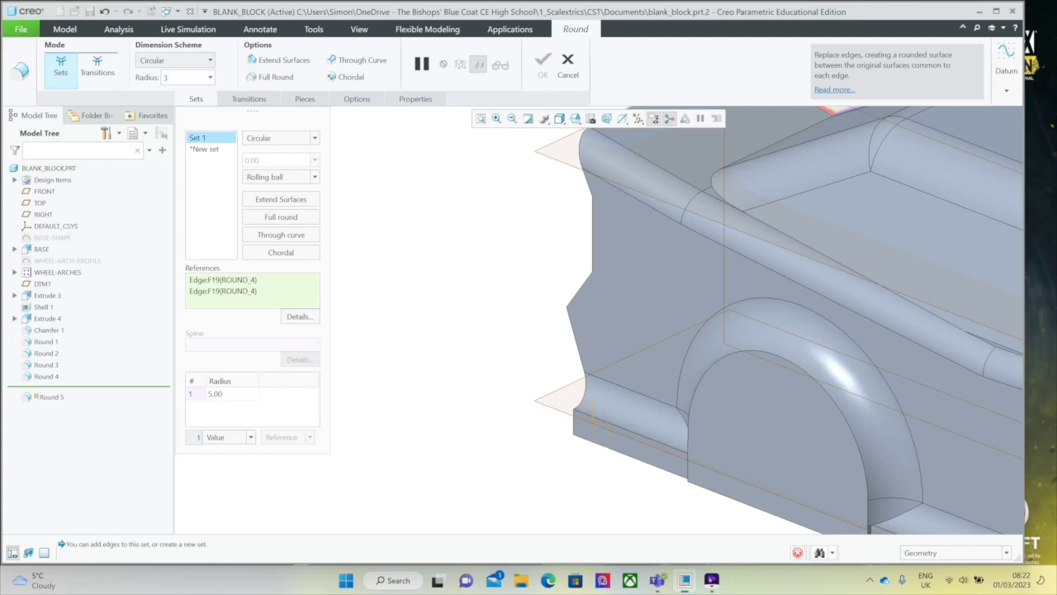
key(Return)
right_click(406, 385)
scroll(450, 388, up, 5)
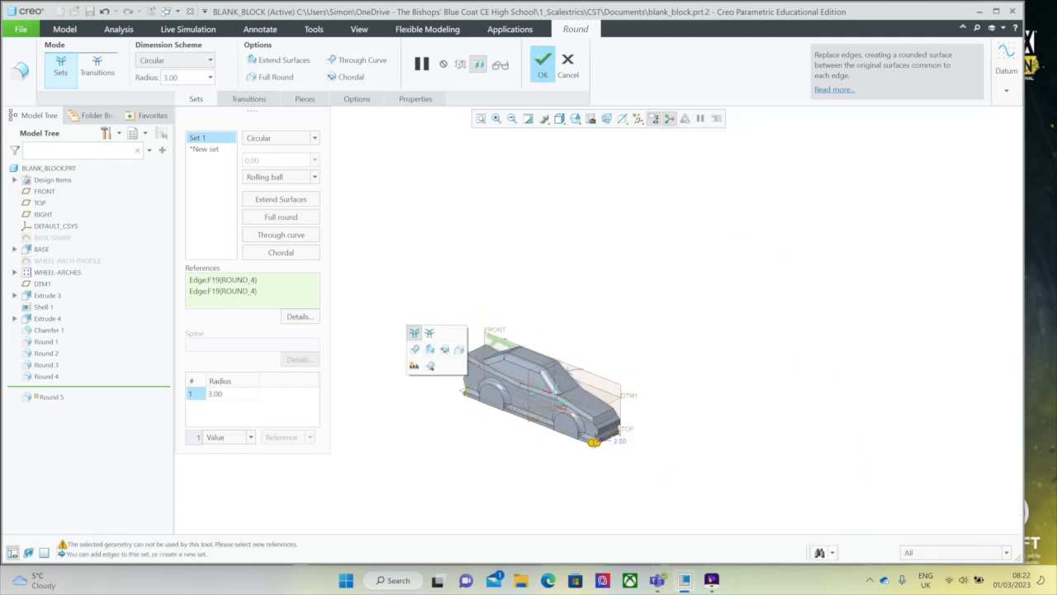
scroll(537, 427, down, 3)
scroll(652, 430, up, 2)
scroll(437, 363, up, 5)
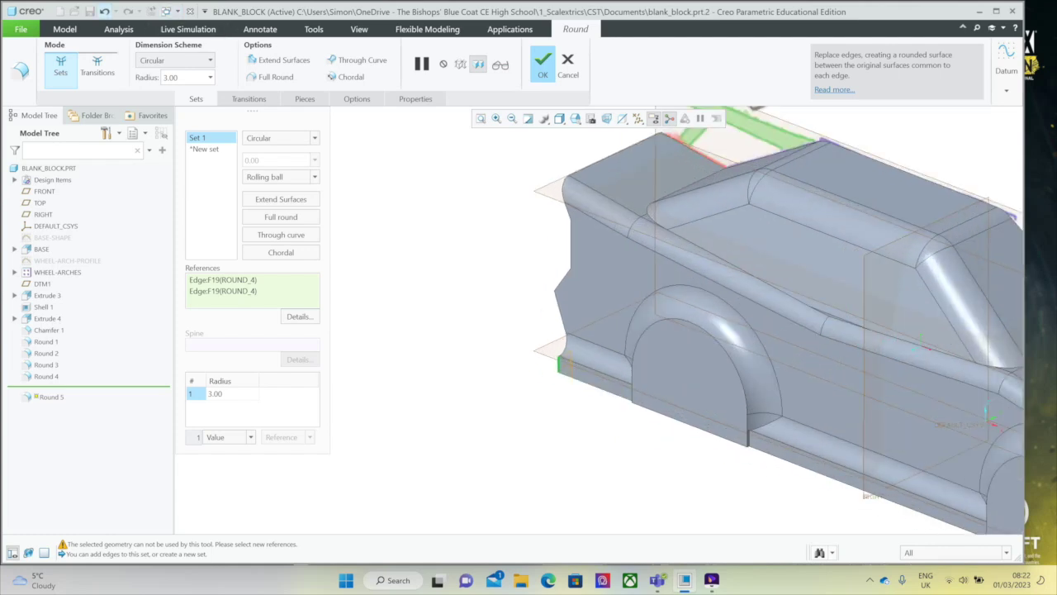
click(105, 12)
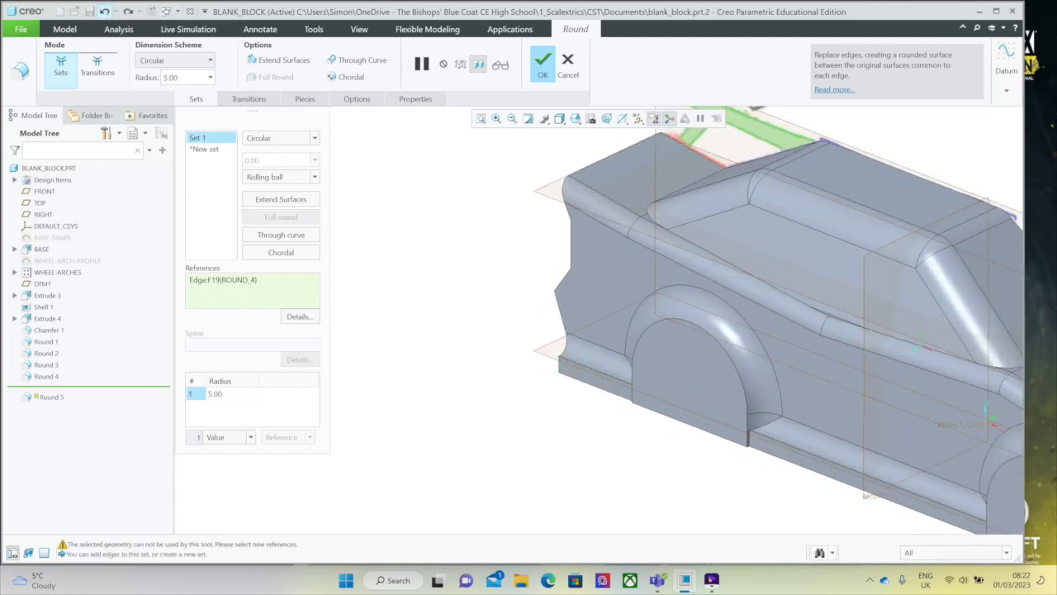
Accept the round on the front sill corner alone, with a radius of 5.
scroll(462, 251, up, 5)
scroll(758, 372, down, 7)
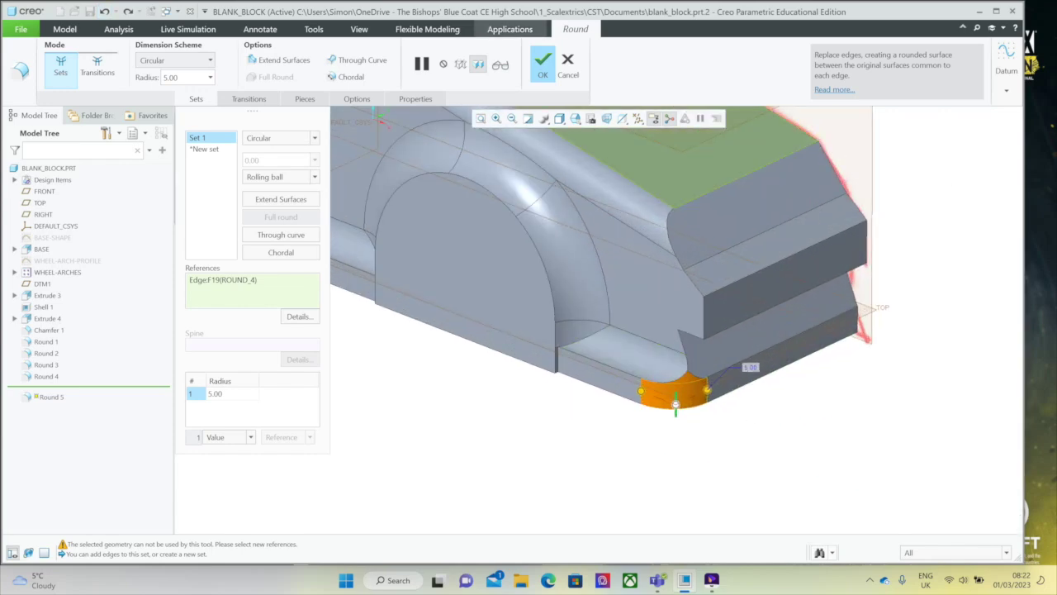
click(542, 65)
Round the bonnet's front edge and the stepped vertical side edges of the nose with a radius of 3.
scroll(655, 337, up, 5)
mouse_move(640, 258)
middle_down()
mouse_move(685, 272)
mouse_move(661, 254)
middle_up()
scroll(662, 256, down, 5)
click(520, 63)
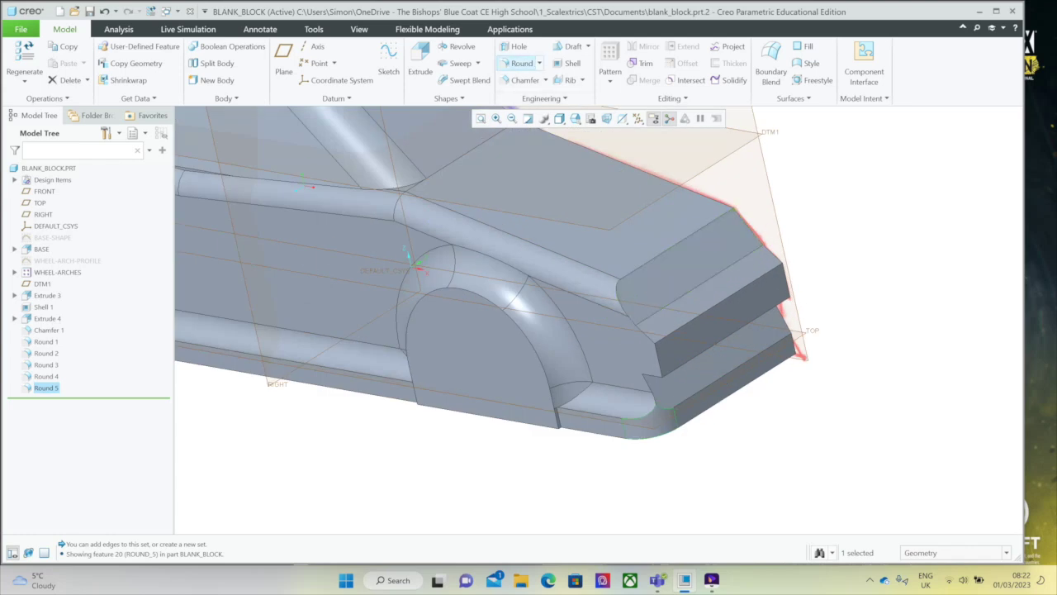
click(675, 243)
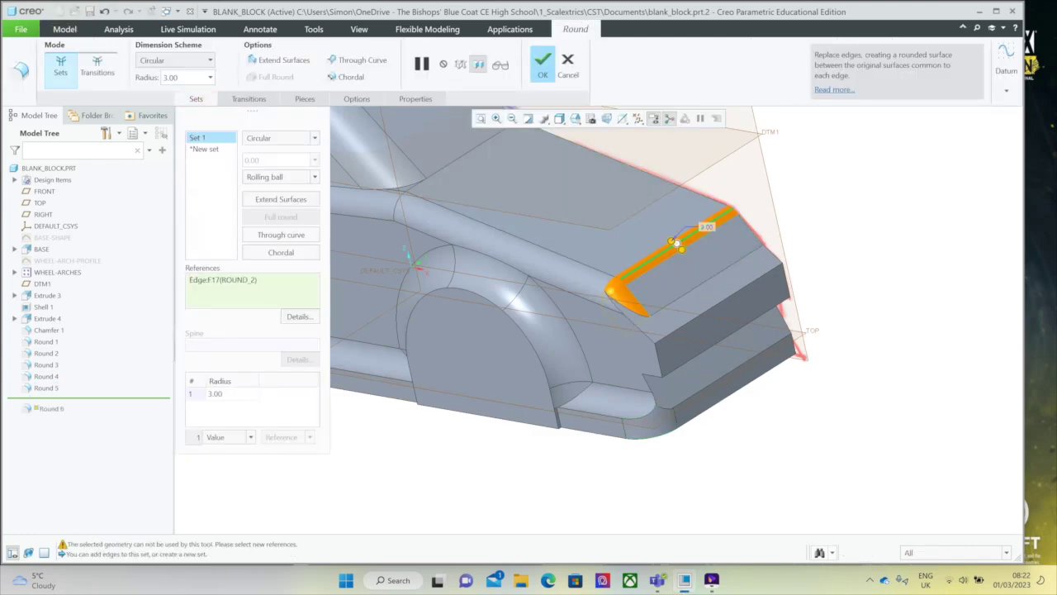
click(655, 343)
middle_drag(655, 343, 709, 274)
middle_drag(479, 355, 622, 330)
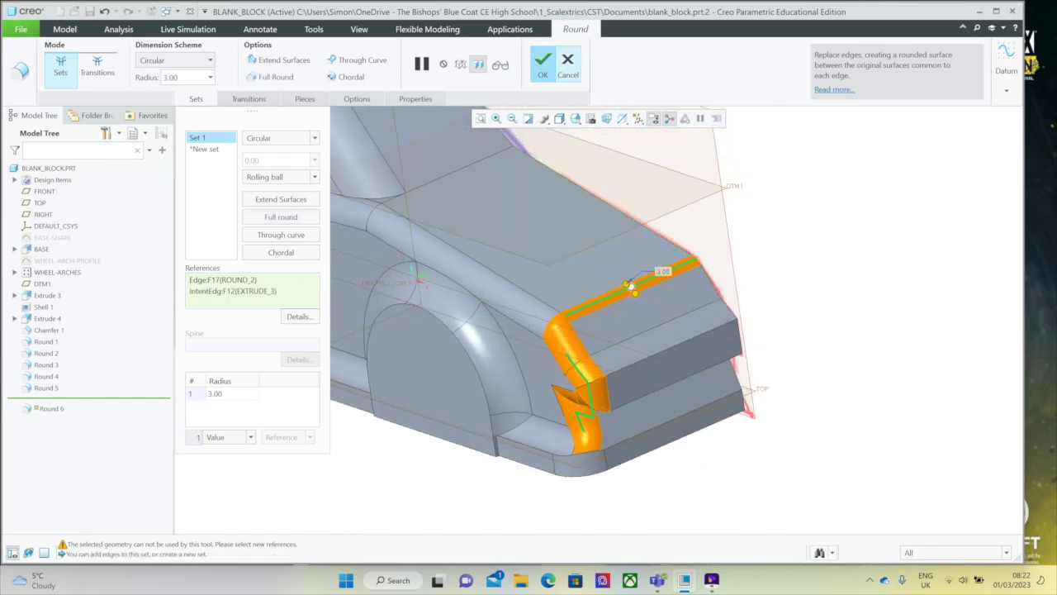
middle_drag(694, 355, 724, 255)
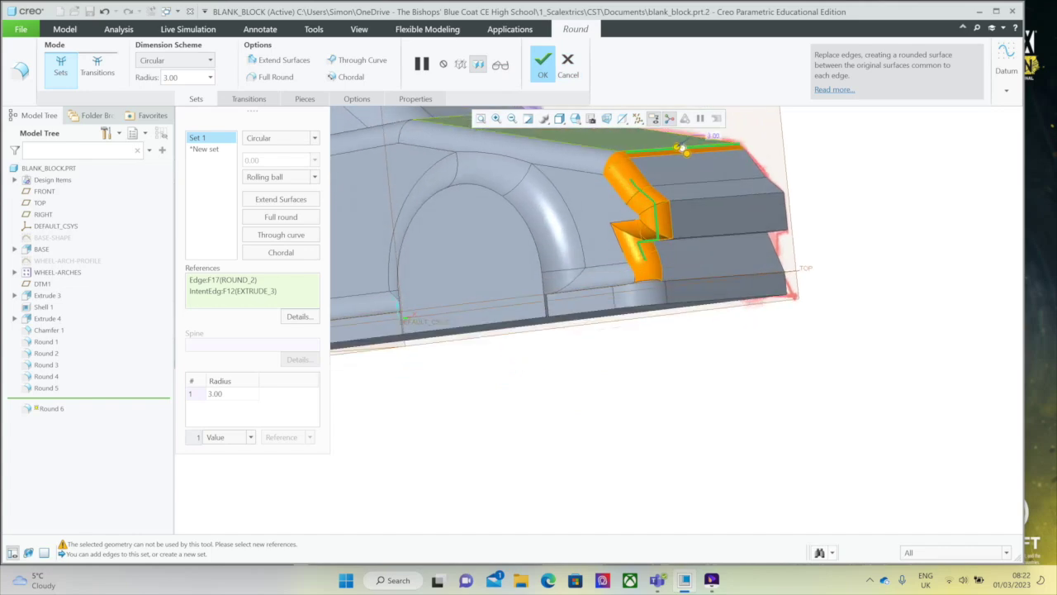
click(542, 64)
Start an Extrude with its sketch on the FRONT datum plane.
scroll(711, 428, up, 3)
middle_drag(711, 421, 768, 450)
mouse_move(452, 274)
middle_down()
mouse_move(438, 252)
mouse_move(401, 268)
mouse_move(434, 269)
middle_up()
scroll(693, 392, up, 3)
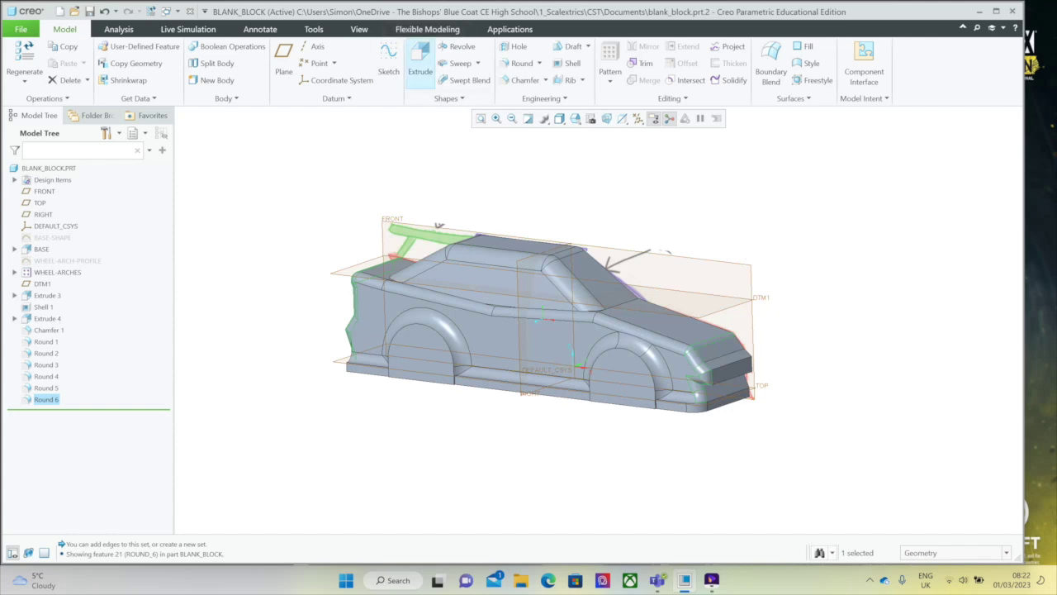
click(419, 58)
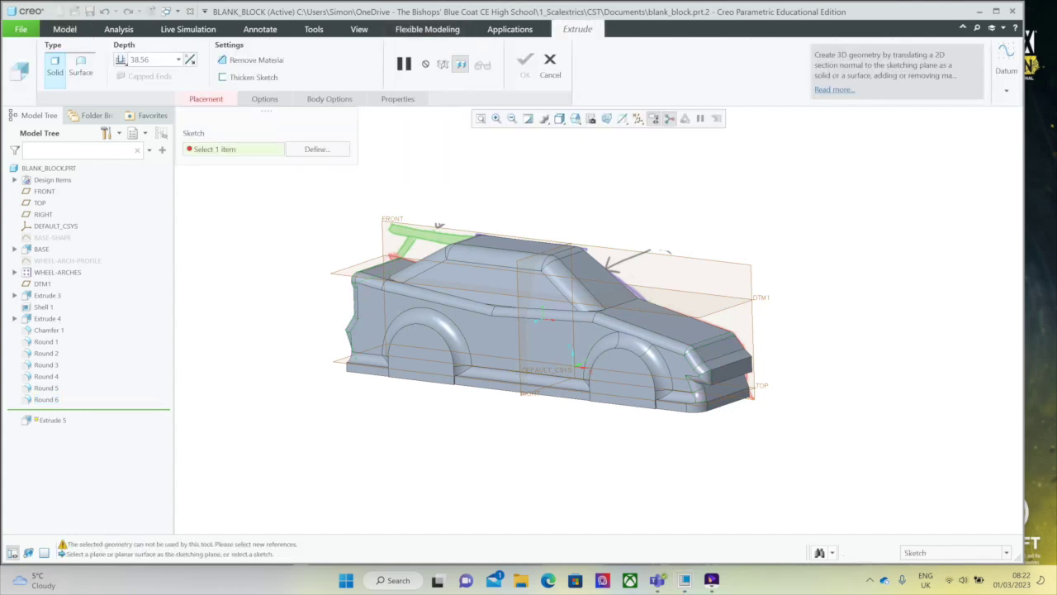
click(550, 66)
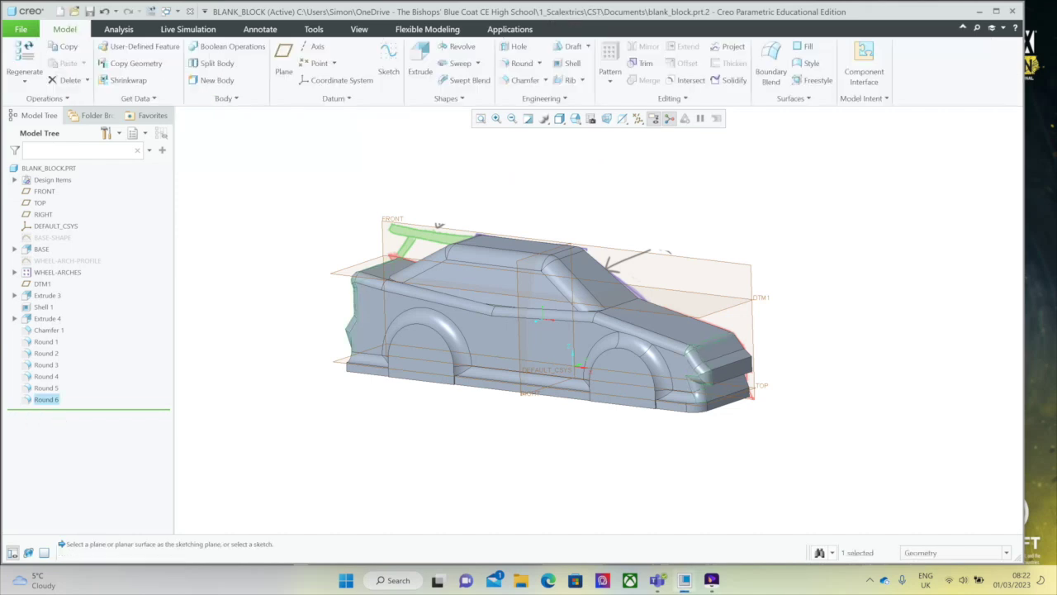
click(420, 59)
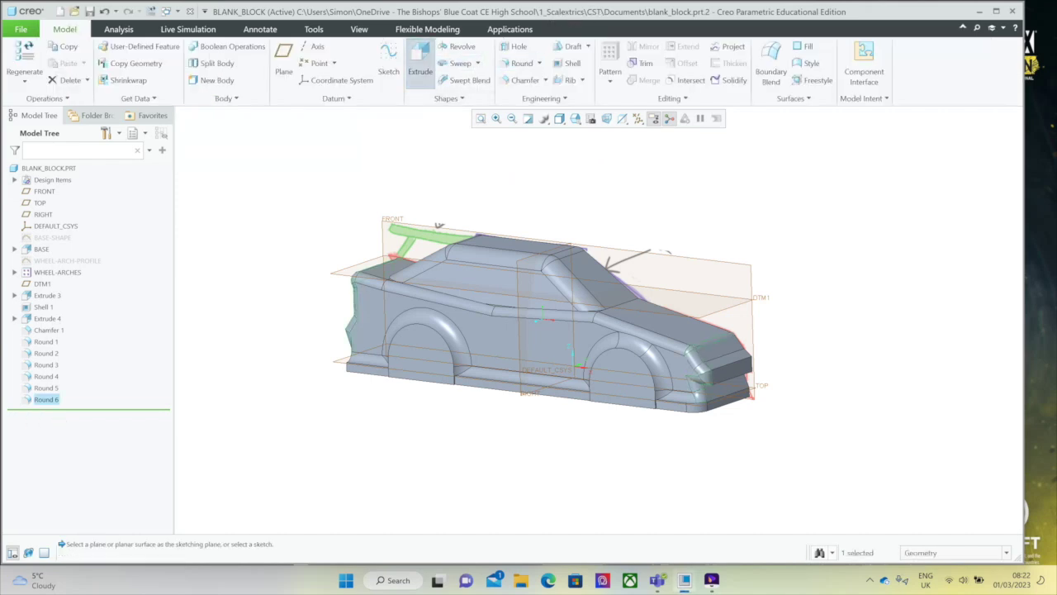
click(45, 192)
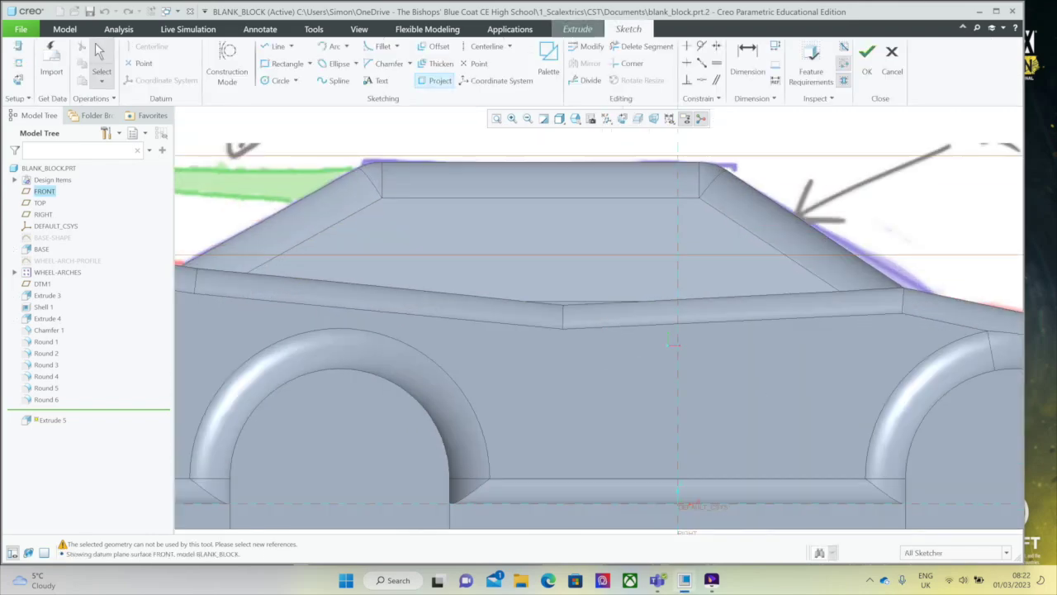
Project the cabin's flat side outline into the sketch: the rear, top and front edges and the three lower edge segments.
click(436, 80)
click(314, 236)
click(540, 196)
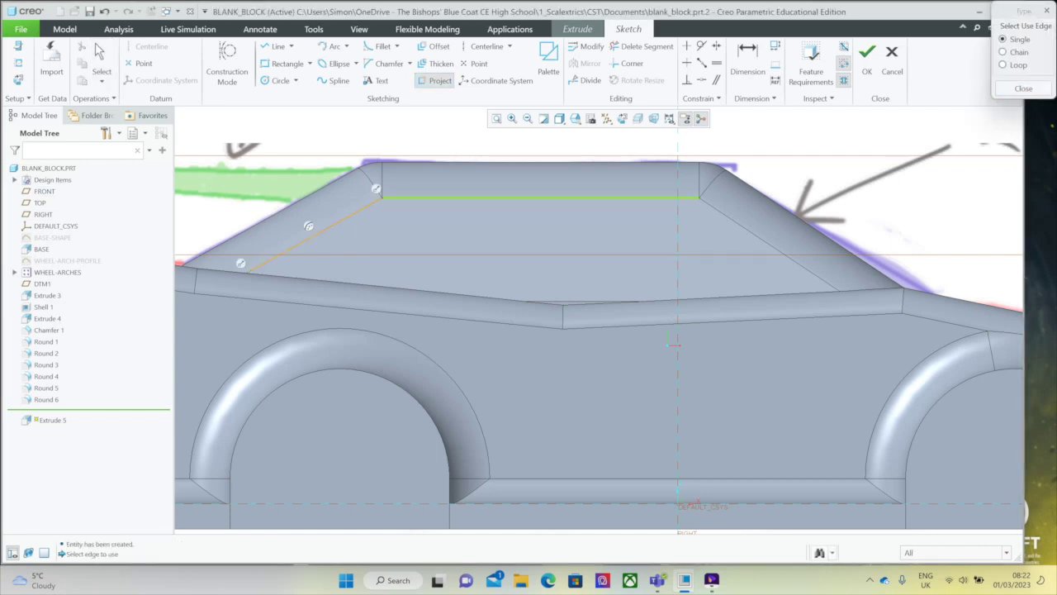
click(768, 242)
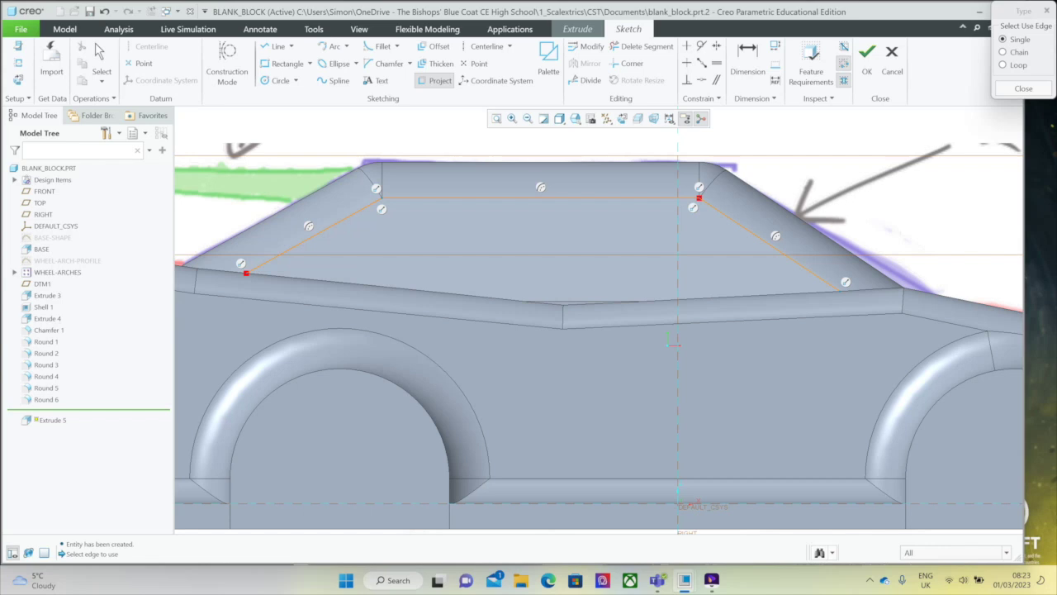
click(495, 299)
click(583, 302)
click(706, 298)
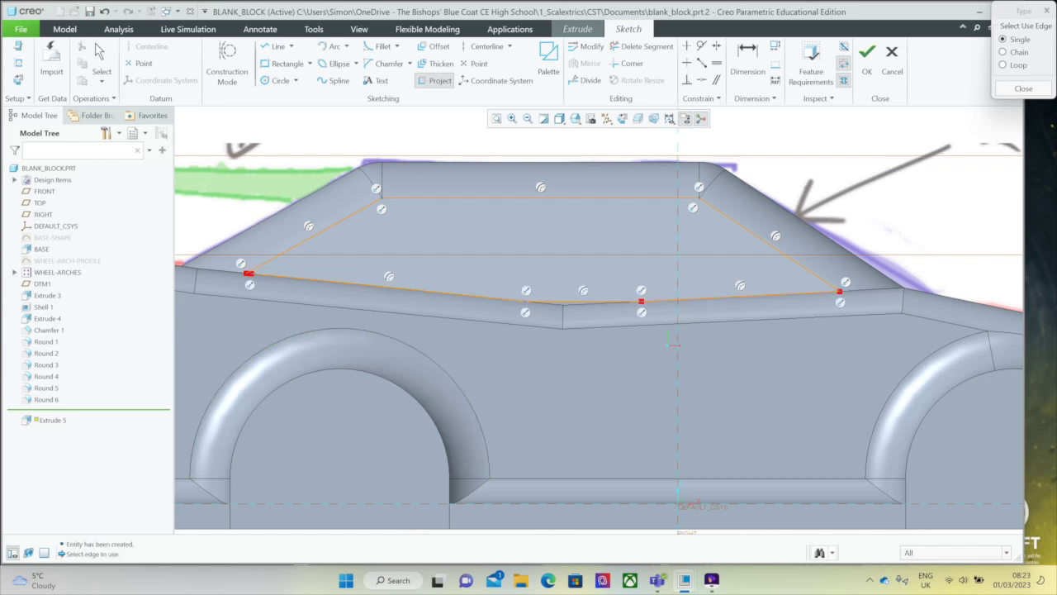
Draw a vertical line and a forward-slanting line between the window outline's upper and lower edges to form a door pillar.
click(278, 46)
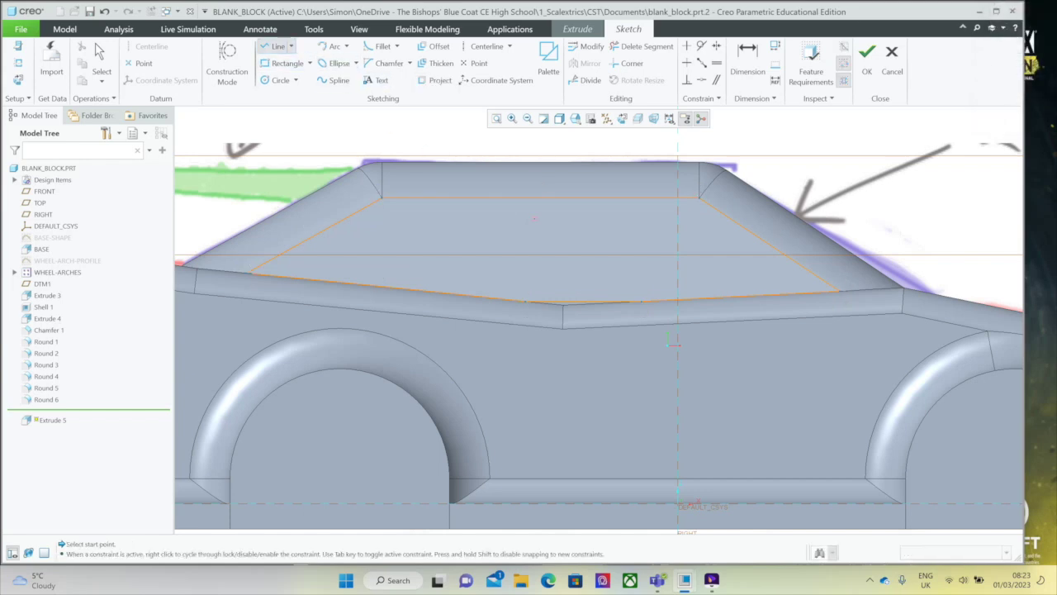
click(542, 208)
click(543, 302)
middle_click(562, 350)
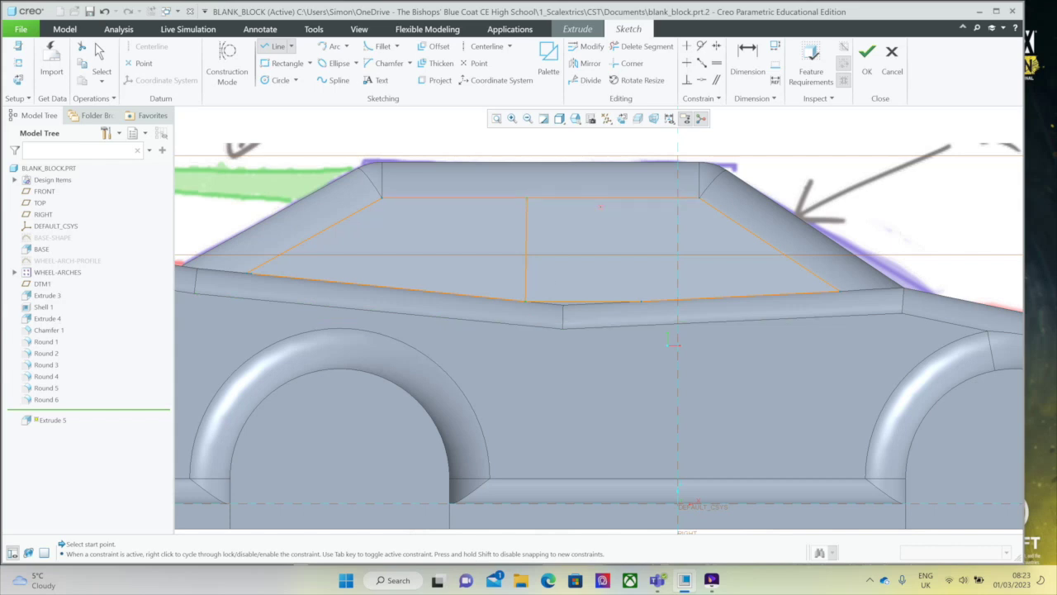
click(574, 198)
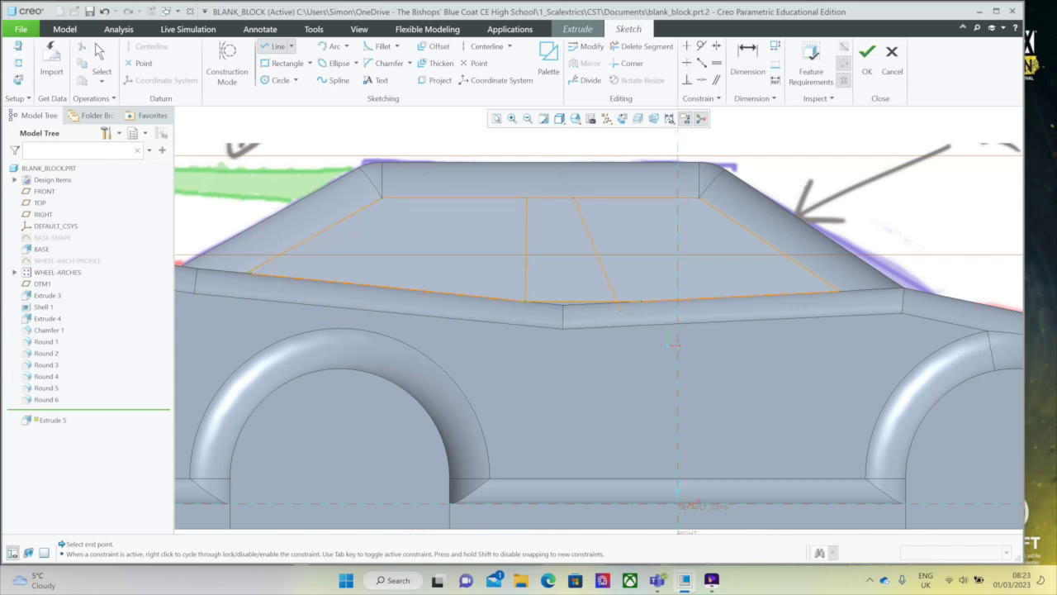
click(613, 301)
middle_click(612, 301)
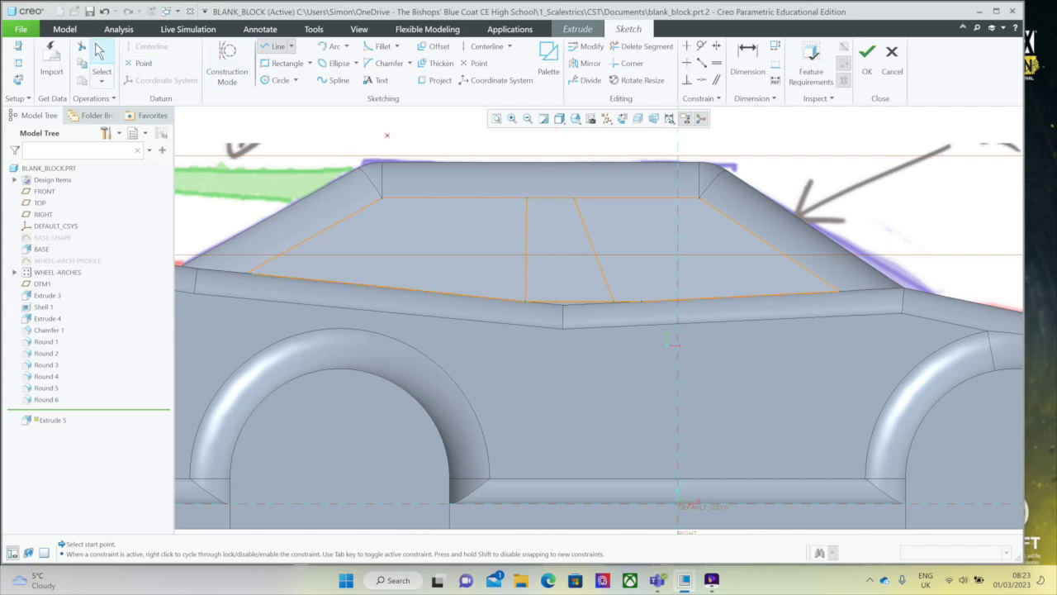
click(99, 54)
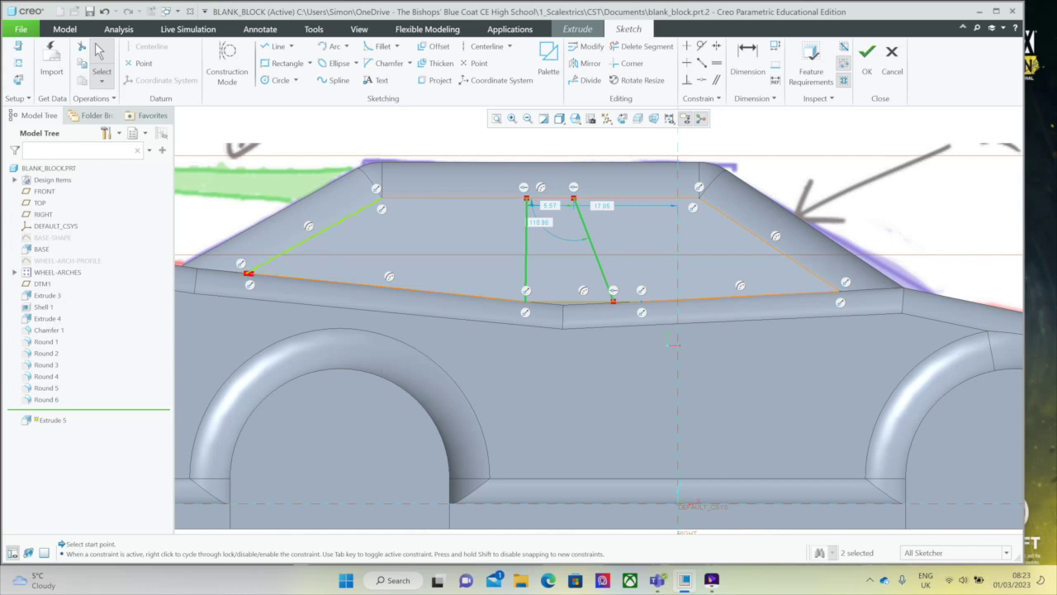
Close the small gap at the window outline's rear lower corner with a short line between the two open endpoints.
scroll(247, 273, down, 8)
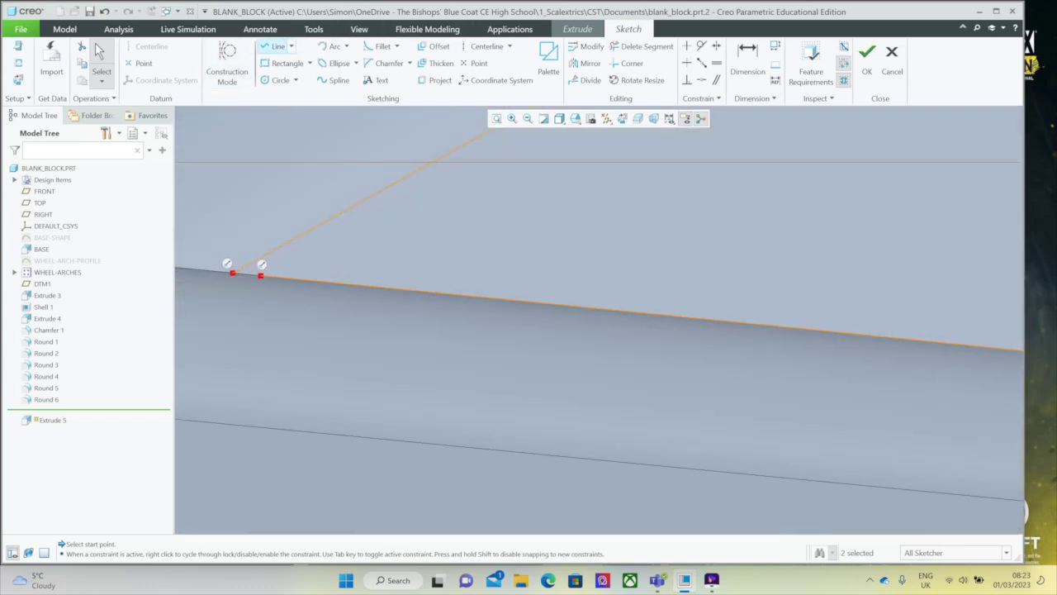
click(278, 47)
click(261, 276)
middle_click(253, 324)
middle_click(254, 324)
scroll(590, 333, up, 10)
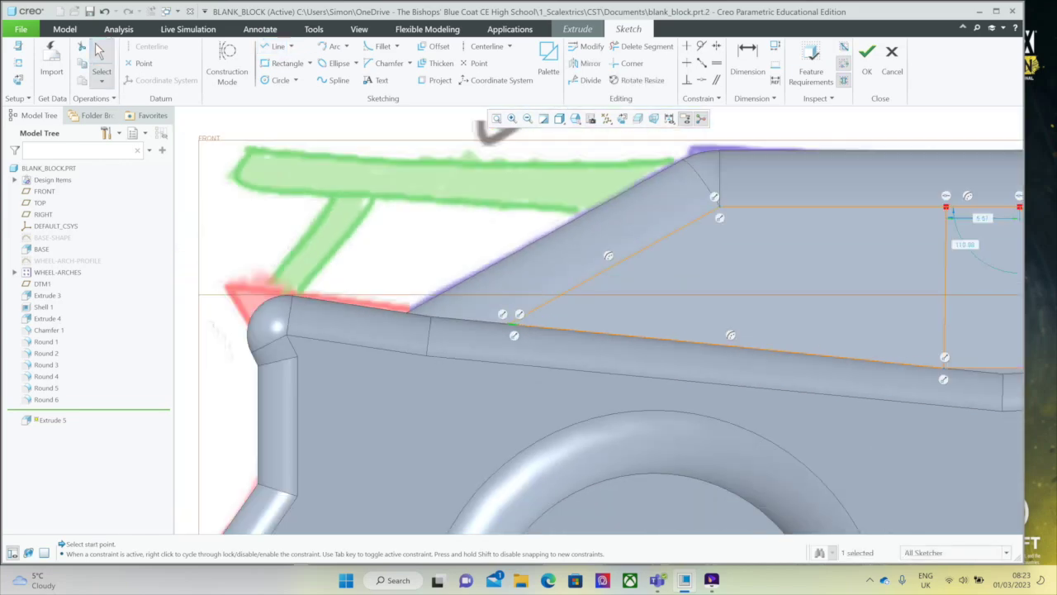
scroll(768, 341, down, 3)
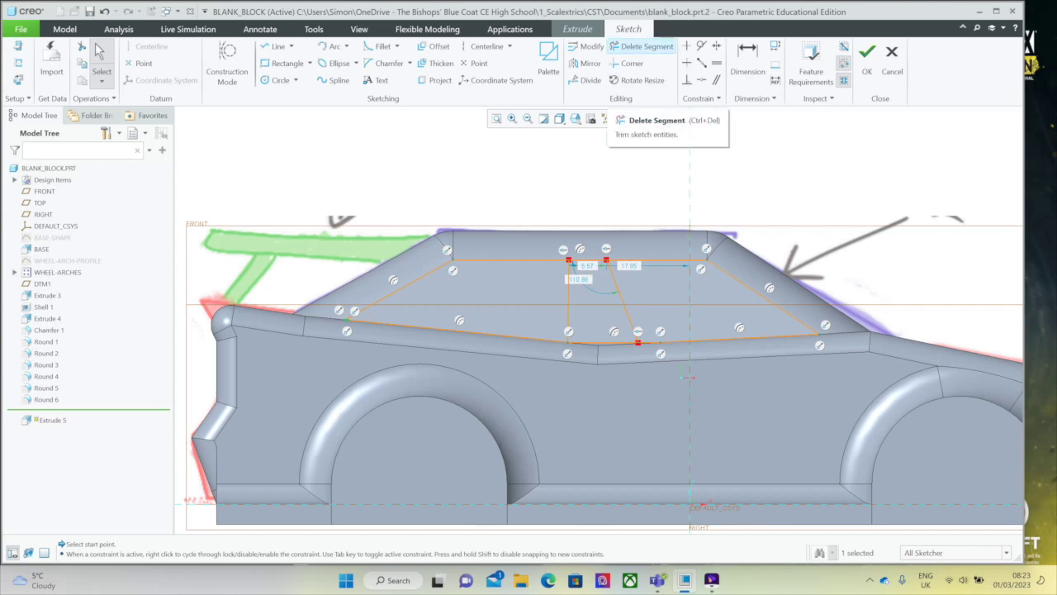
Delete the upper and lower outline segments between the two pillar lines to leave two separate window profiles.
click(642, 46)
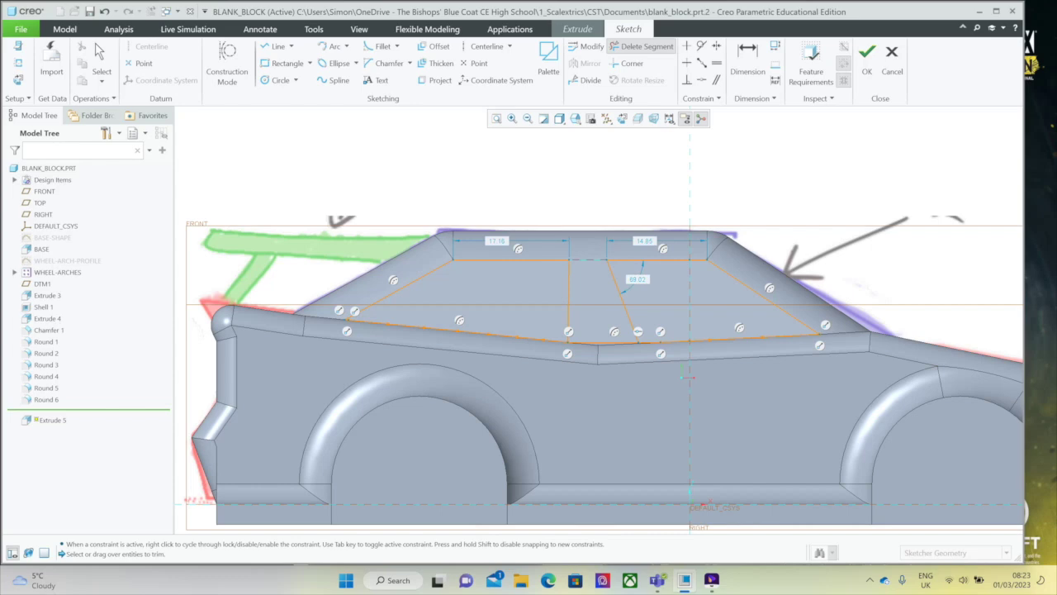
click(590, 340)
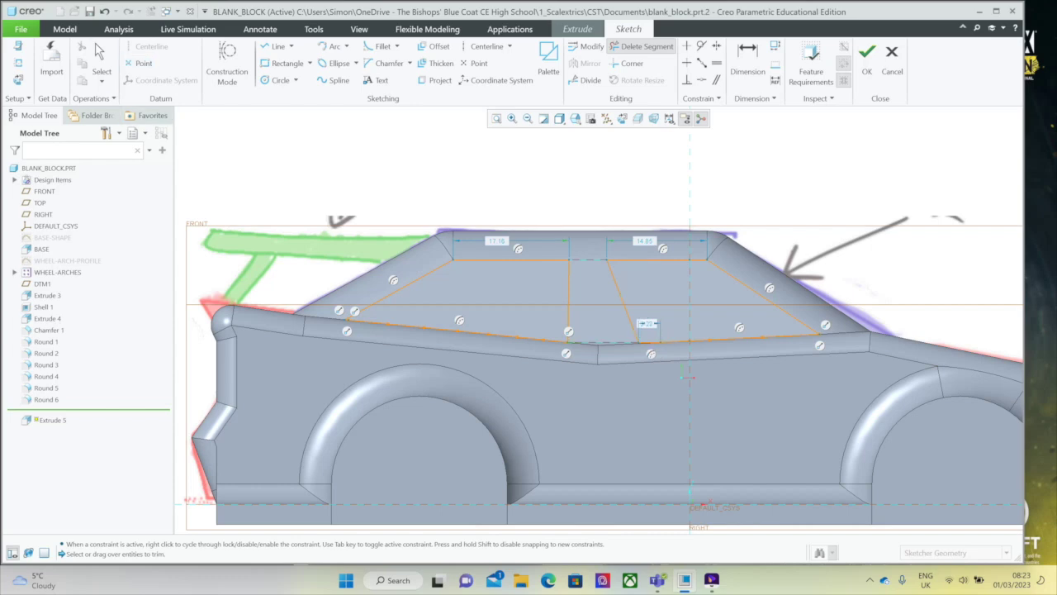
click(101, 62)
Finish the sketch of the two windows and preview it as a material-removing extrusion through the cabin side.
middle_drag(628, 314, 554, 364)
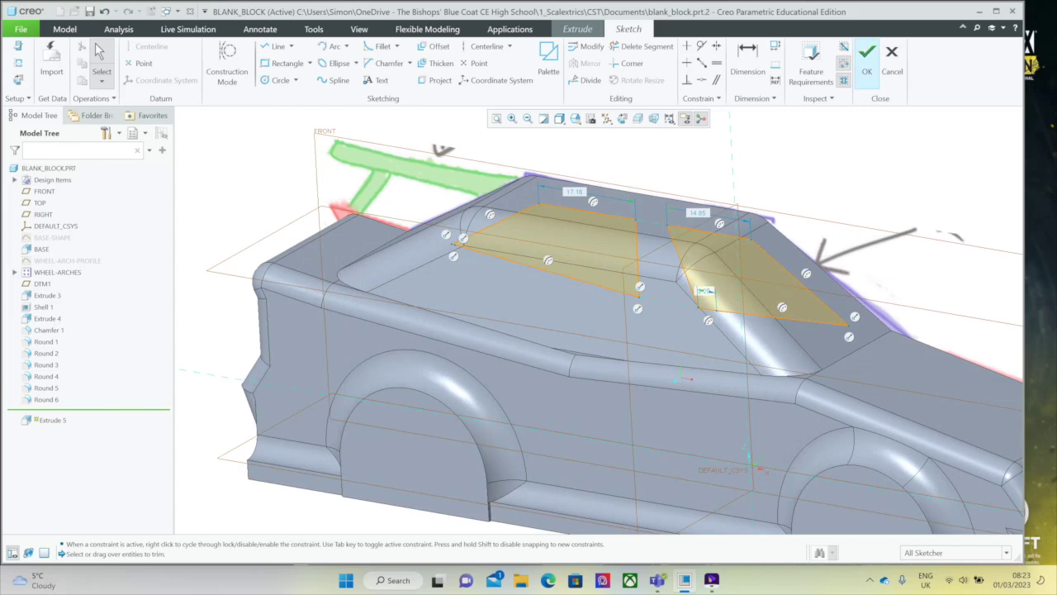
mouse_move(710, 289)
middle_down()
mouse_move(603, 310)
mouse_move(698, 304)
middle_up()
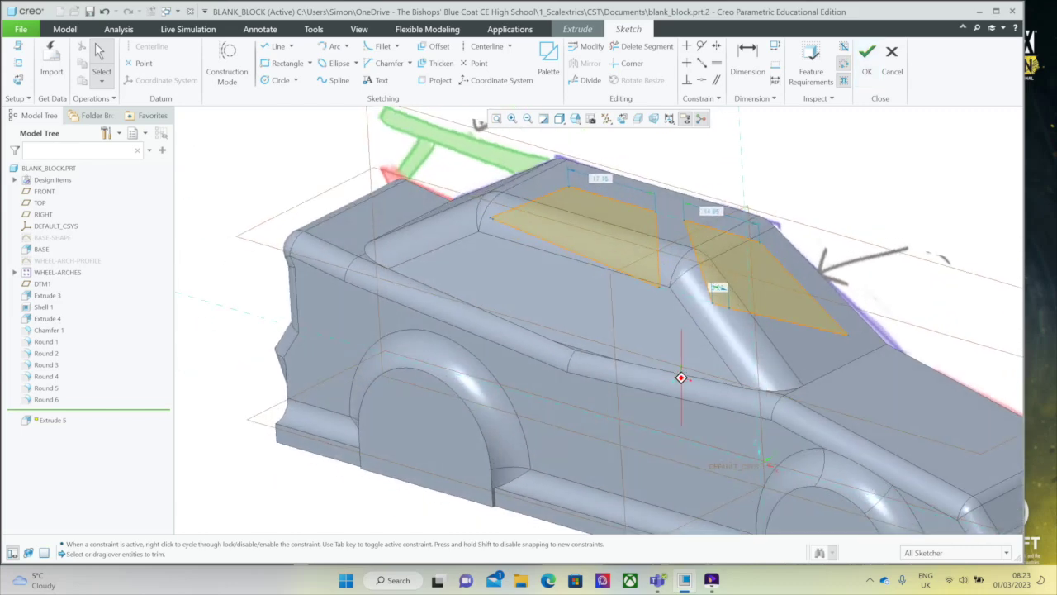
click(866, 58)
middle_drag(702, 314, 714, 289)
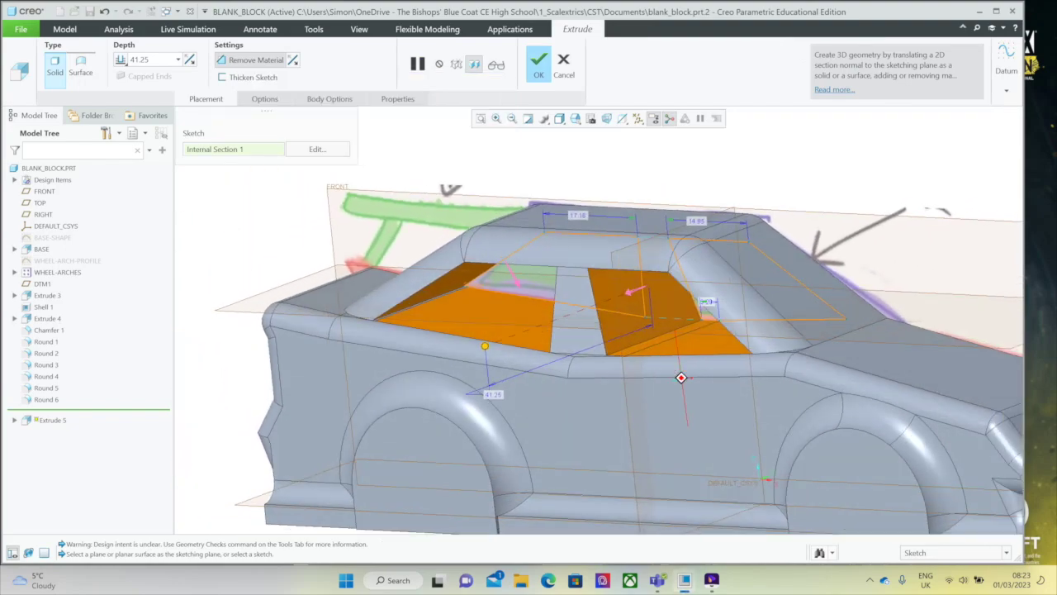
Complete the material-removing extrusion at depth 41.25 to cut both side windows through the cabin.
click(538, 64)
click(594, 166)
middle_drag(619, 221, 663, 189)
middle_drag(681, 377, 685, 377)
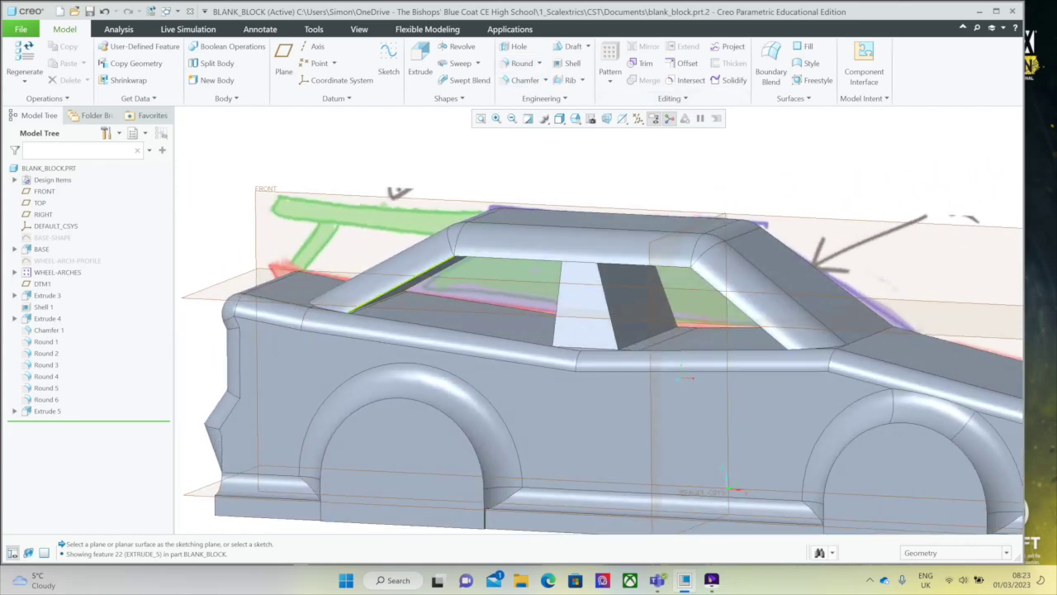
click(521, 63)
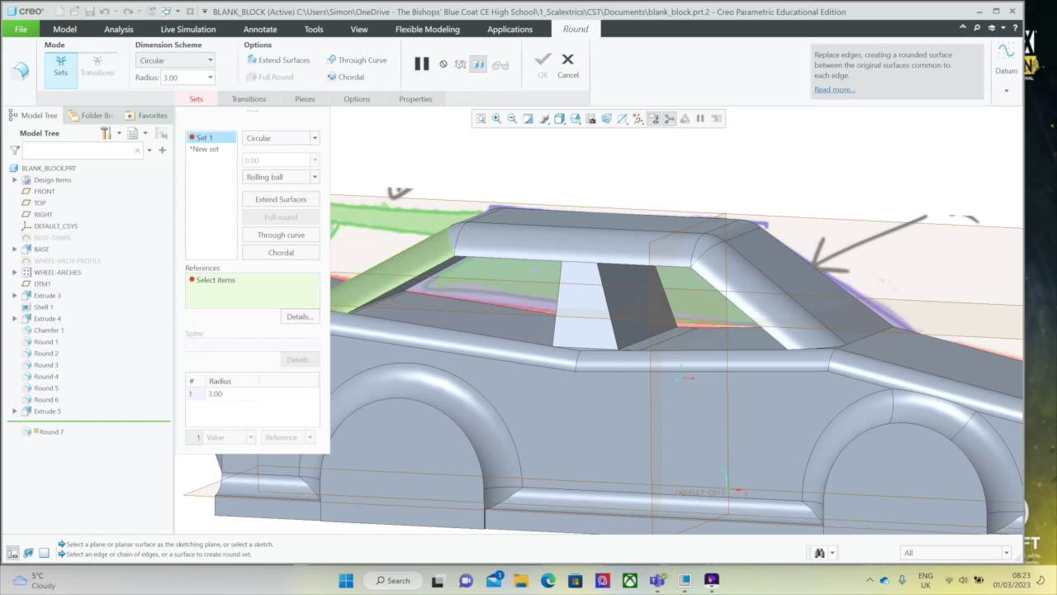
click(402, 282)
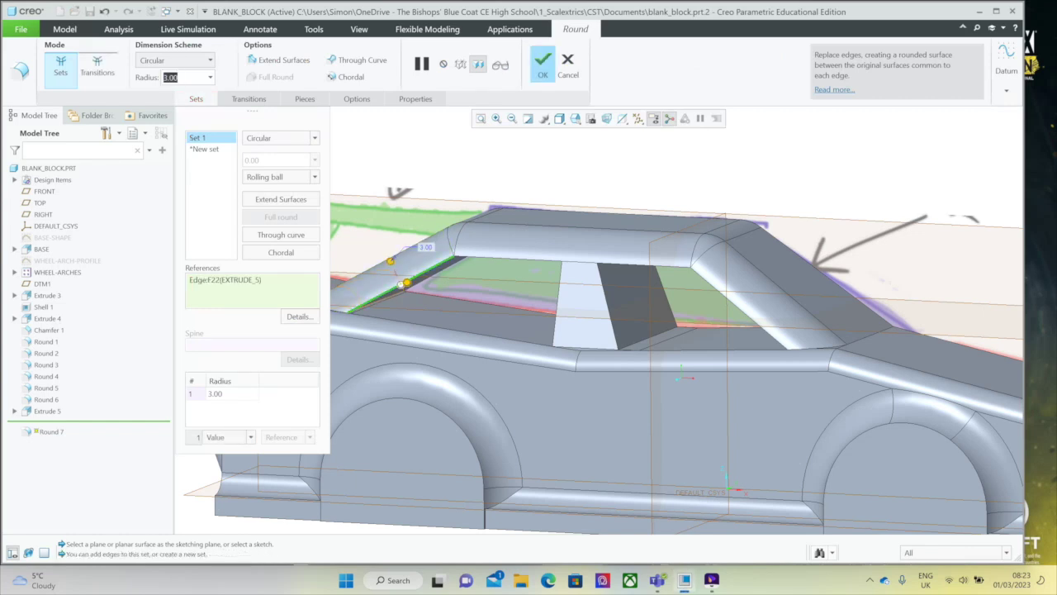
text(1)
key(Return)
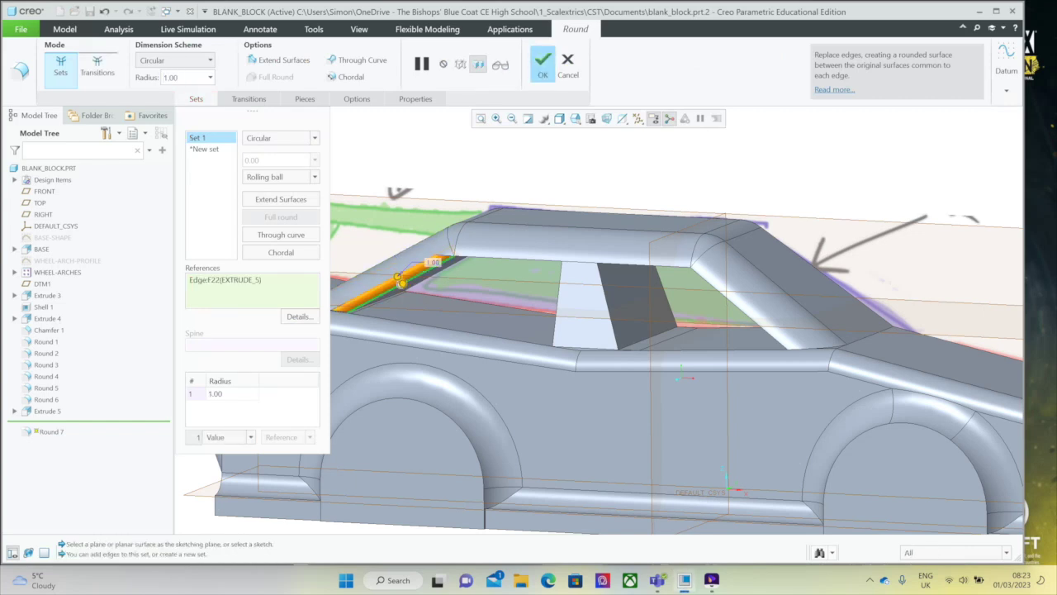
click(644, 264)
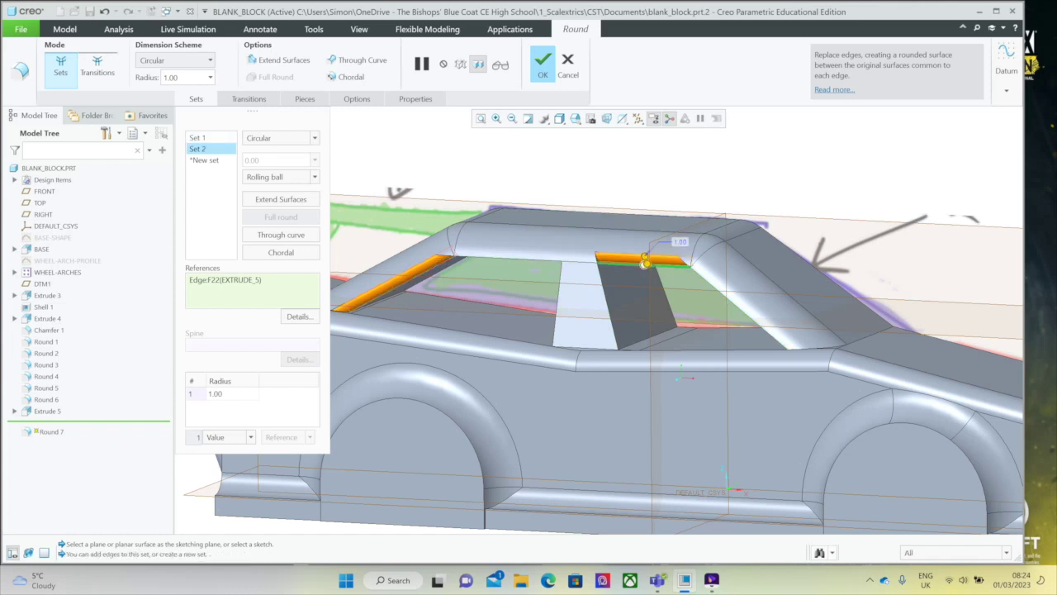
ctrl+click(533, 261)
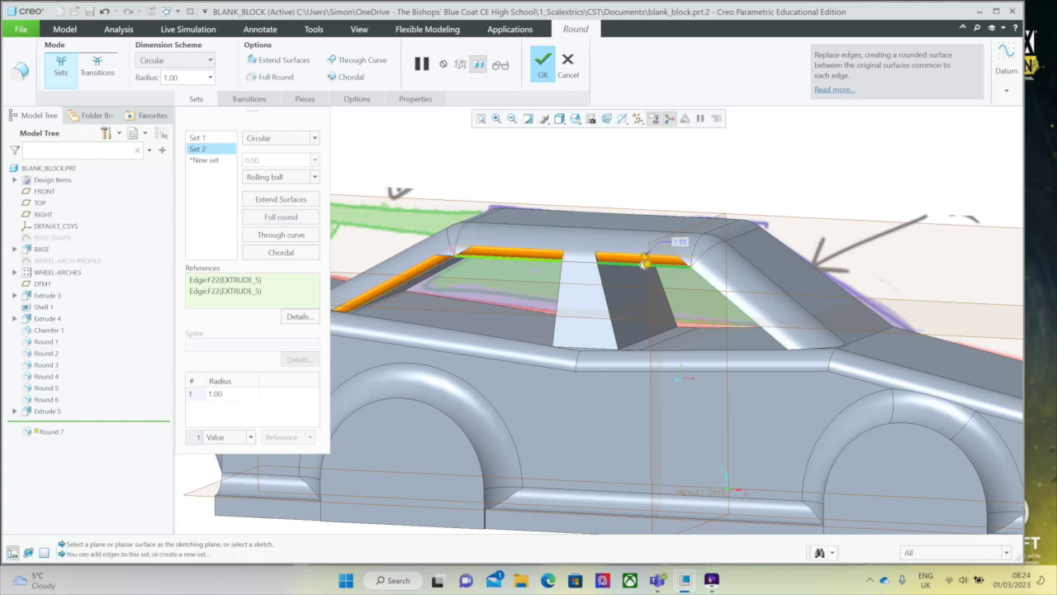
ctrl+click(645, 263)
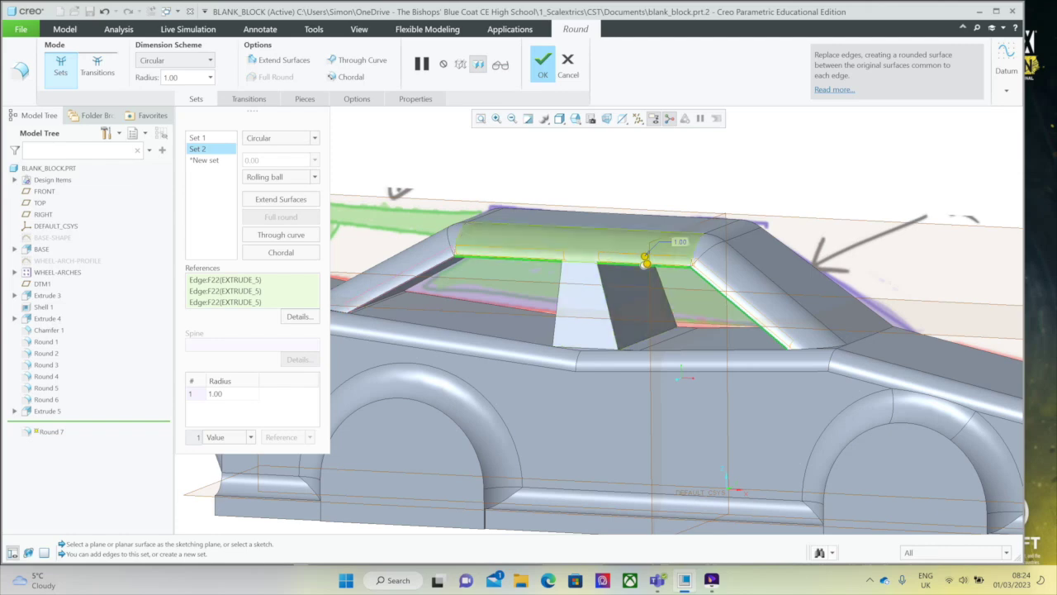
key(Escape)
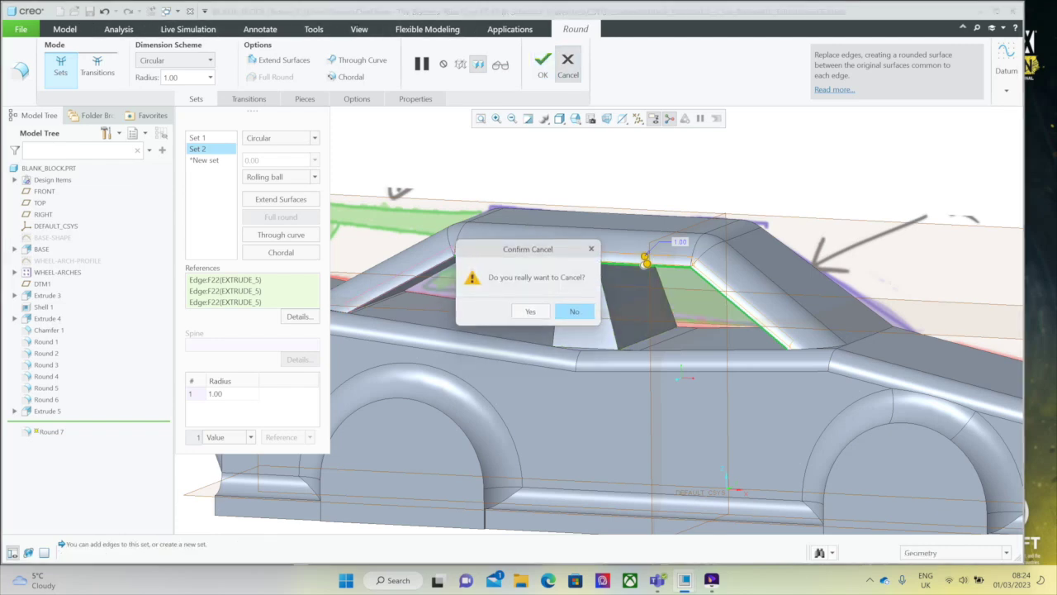
click(531, 311)
Start a new solid extrusion with its sketch on the FRONT datum plane.
mouse_move(545, 330)
middle_down()
mouse_move(640, 351)
mouse_move(487, 330)
middle_up()
middle_drag(661, 379, 628, 380)
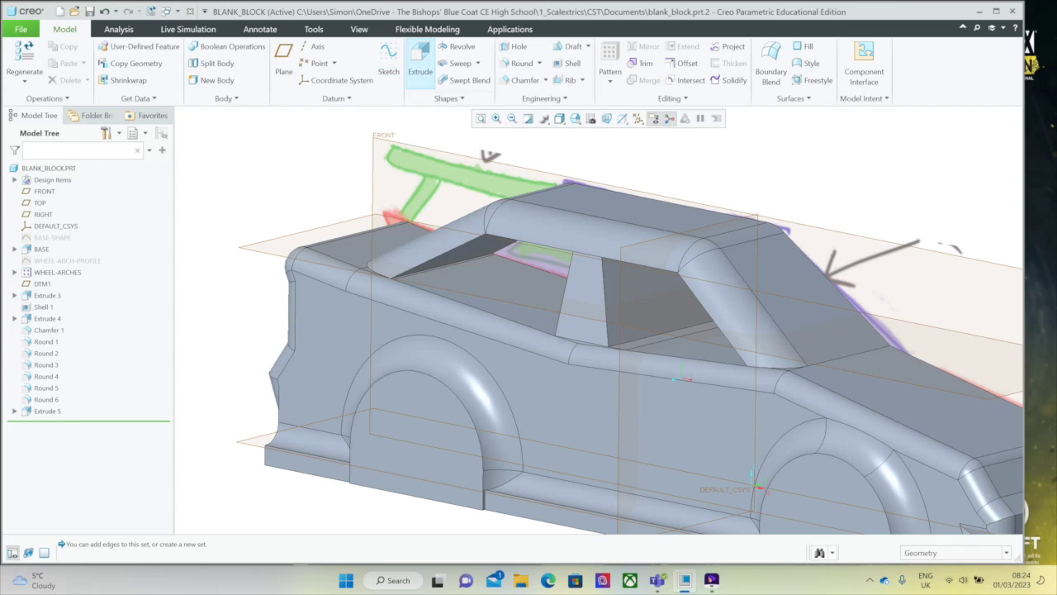
scroll(541, 194, up, 4)
middle_drag(545, 248, 596, 264)
click(420, 62)
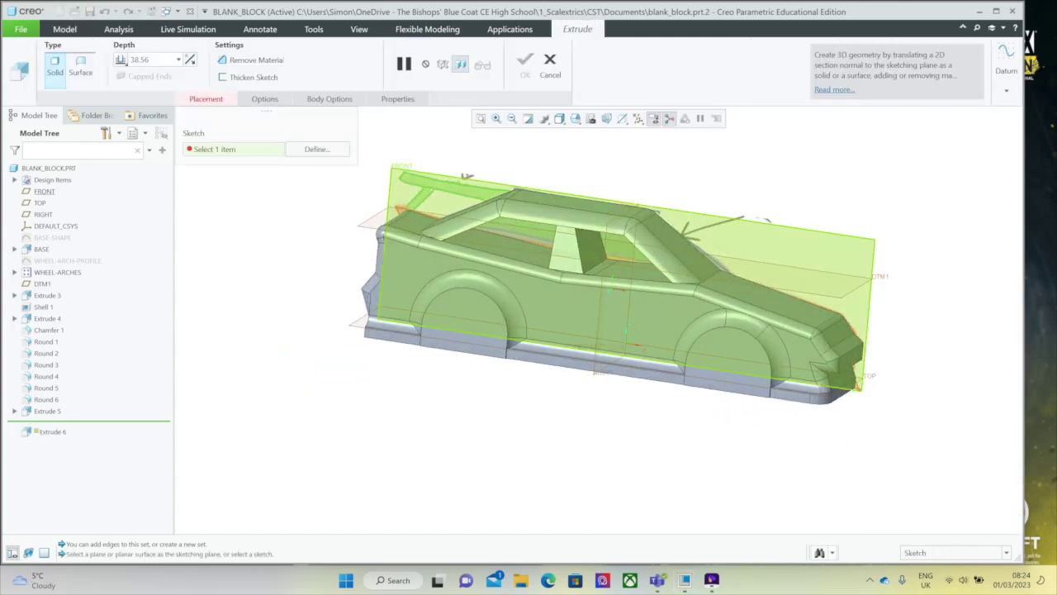
click(402, 168)
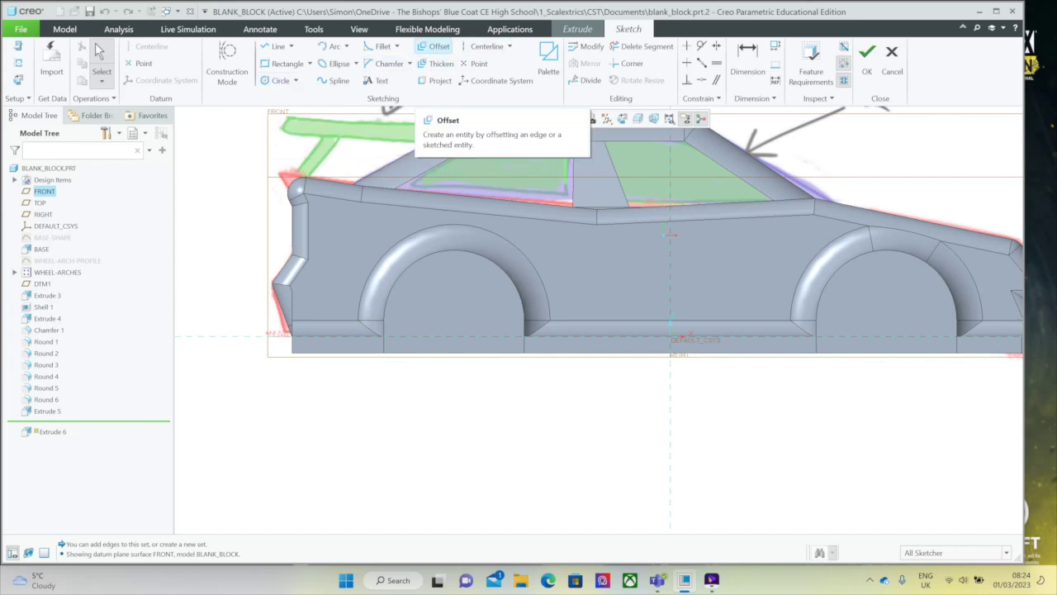
Offset the rear wheel arch's inner edge inward by 1 (enter -1).
click(434, 46)
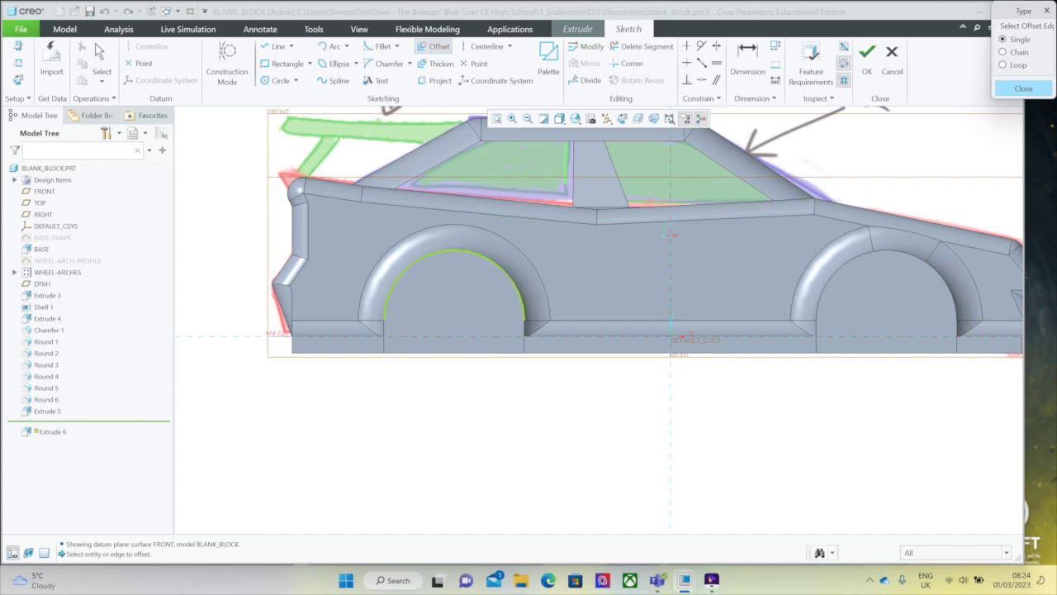
click(435, 256)
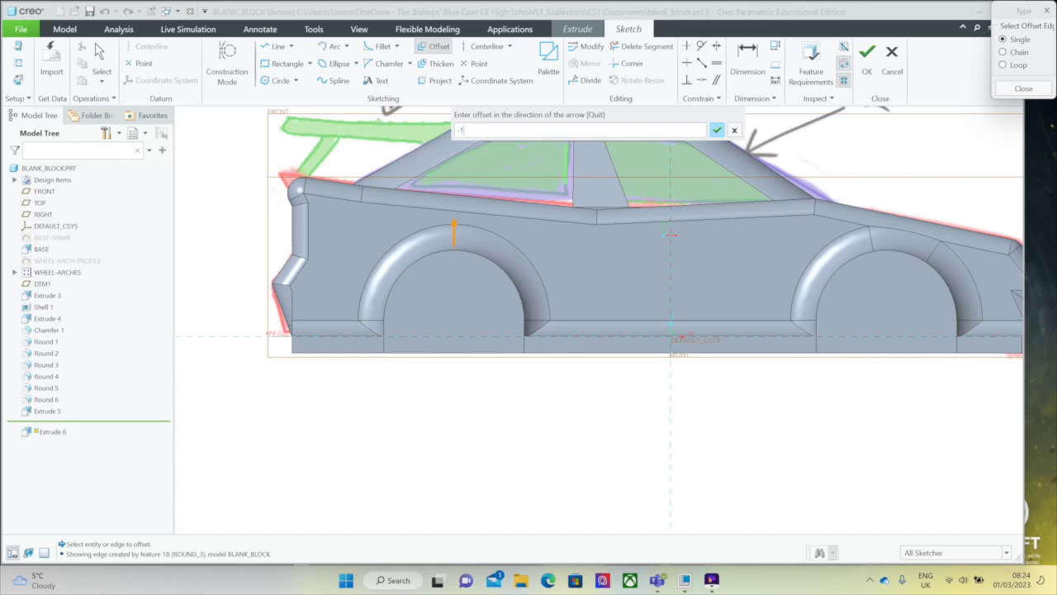
key(Return)
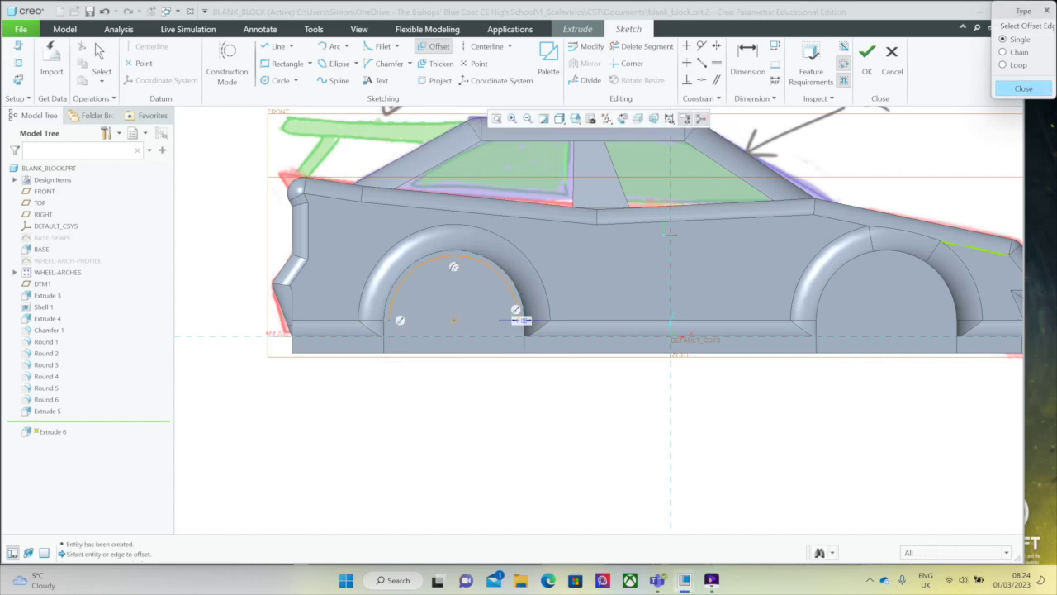
Offset the segments of the front wheel arch's inner edge inward by 1 to form a matching arch curve.
click(898, 255)
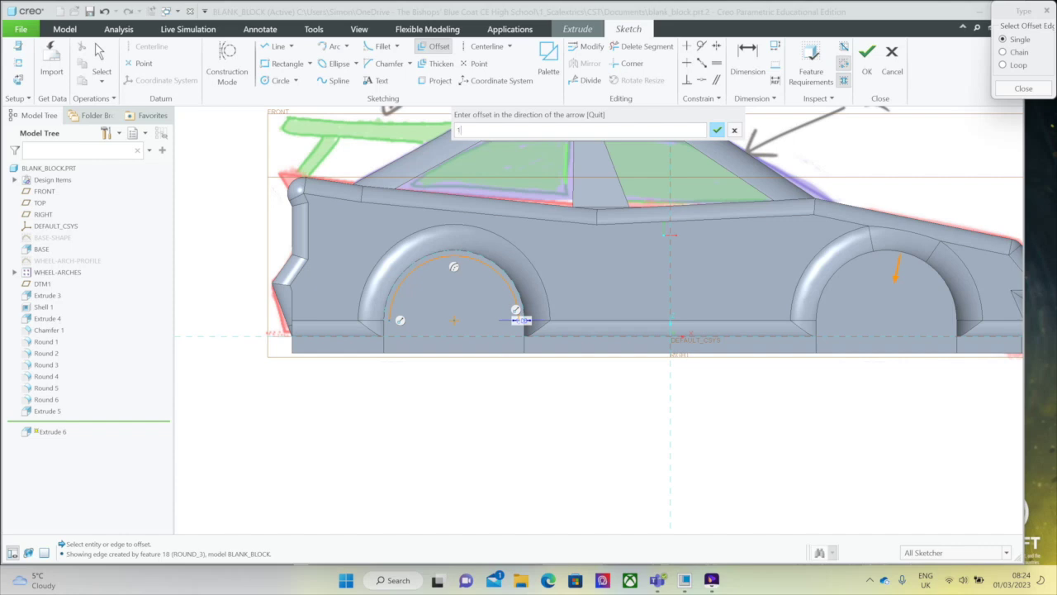
text(1)
key(Return)
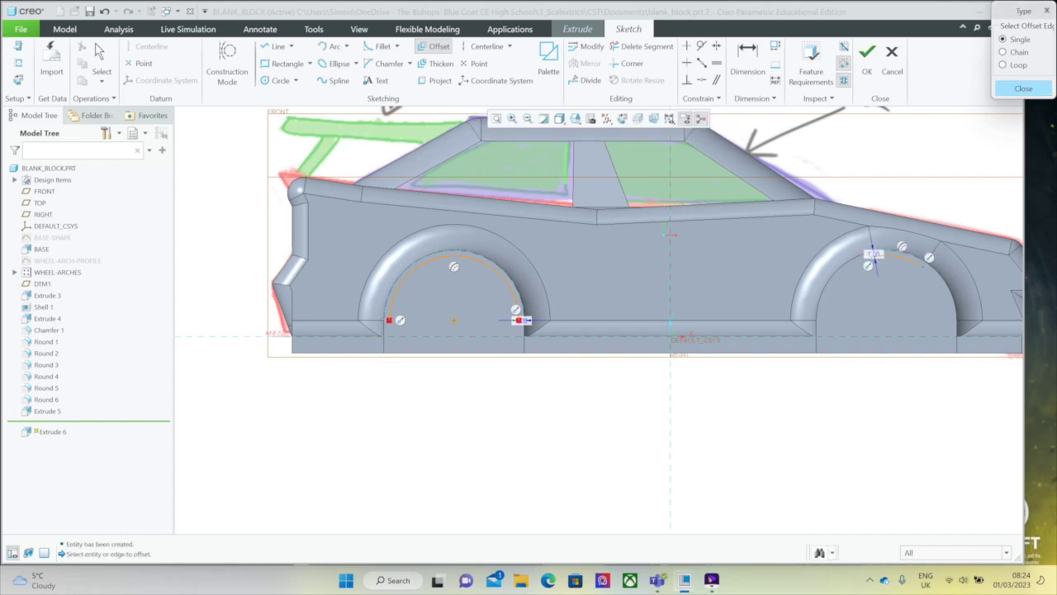
click(830, 274)
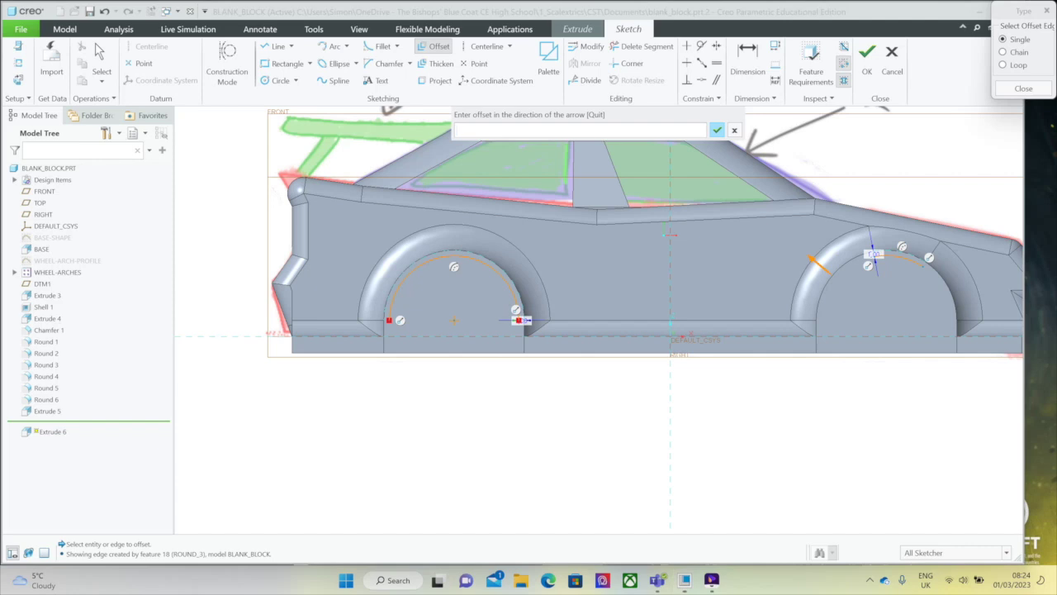
text(-1)
key(Return)
click(873, 254)
key(Return)
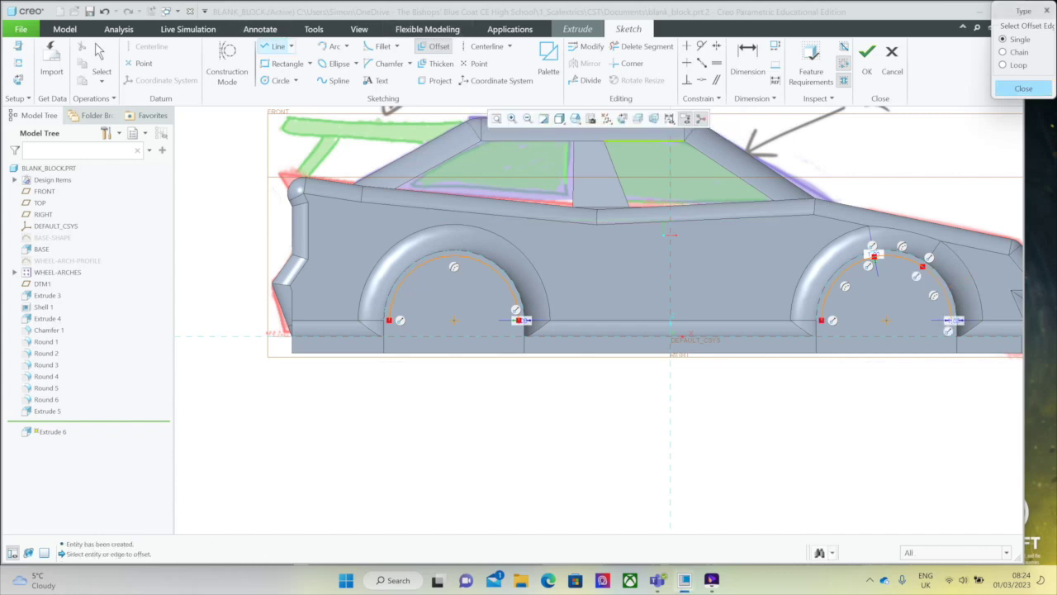
Close the rear wheel profile with two vertical lines down from the arc ends and a horizontal line below the body.
click(275, 46)
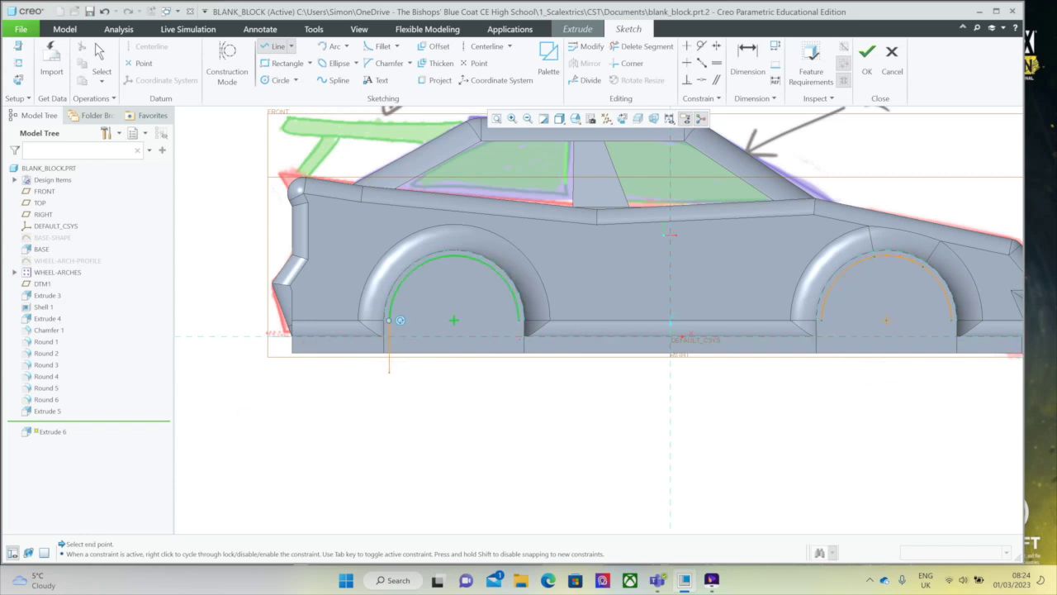
click(389, 392)
middle_click(424, 398)
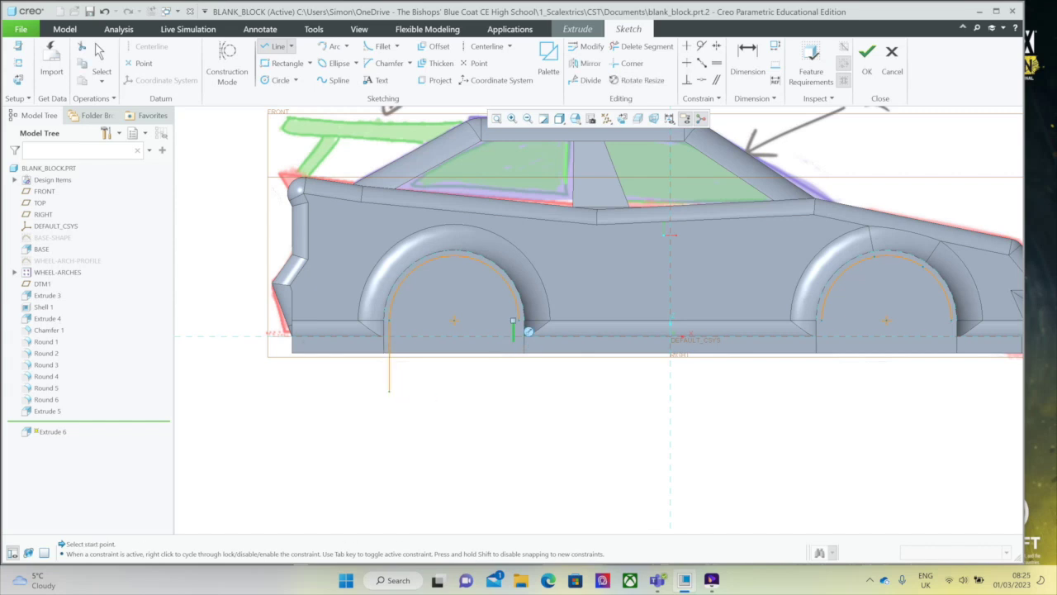
click(507, 320)
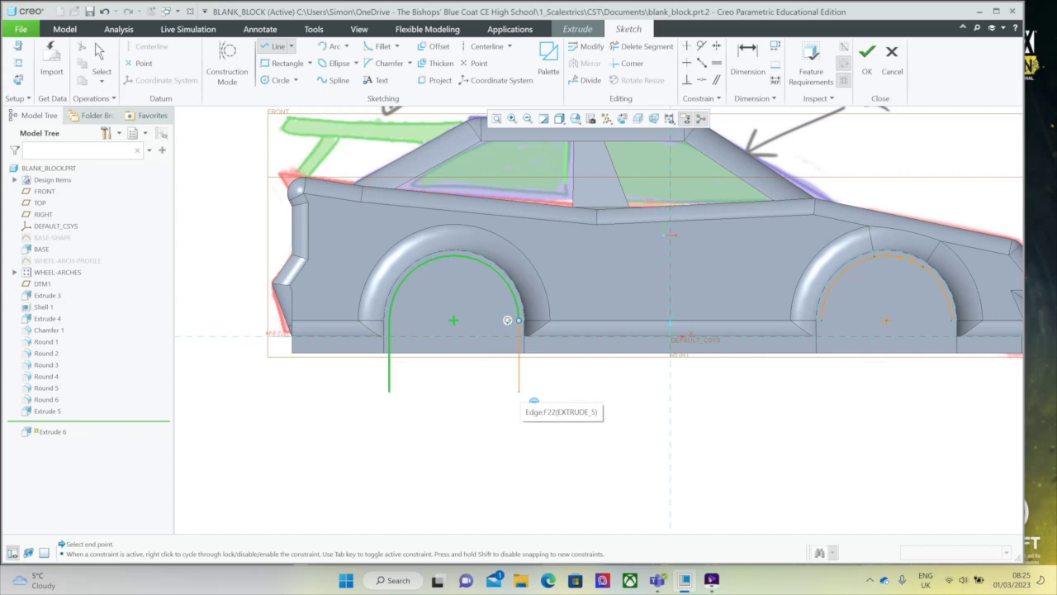
click(518, 391)
click(389, 391)
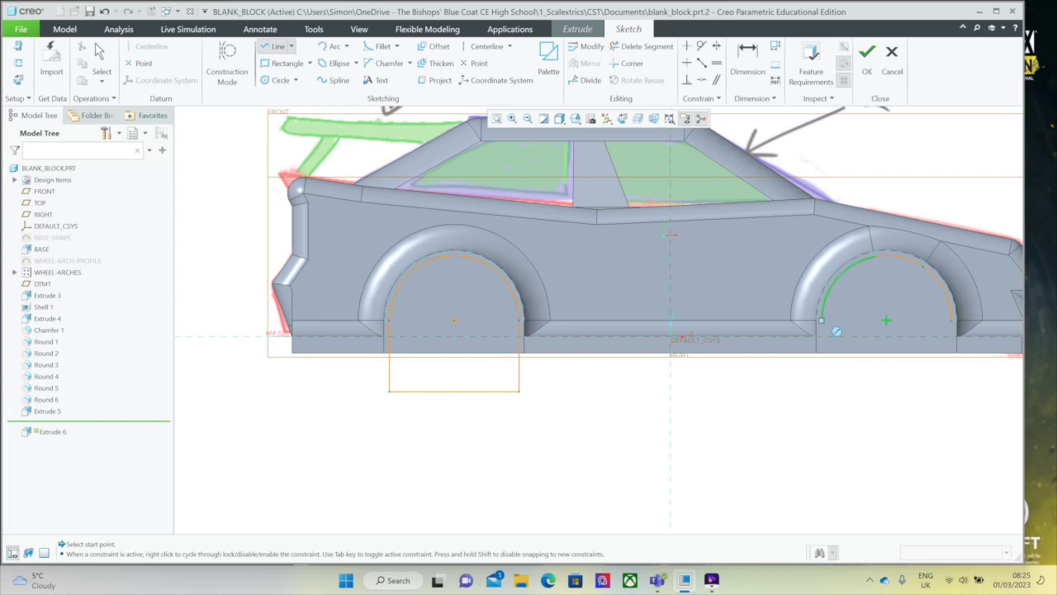
Close the front wheel profile with two vertical lines down from the arch ends and a horizontal line below the body.
click(821, 395)
middle_click(850, 392)
click(963, 328)
click(951, 396)
click(822, 397)
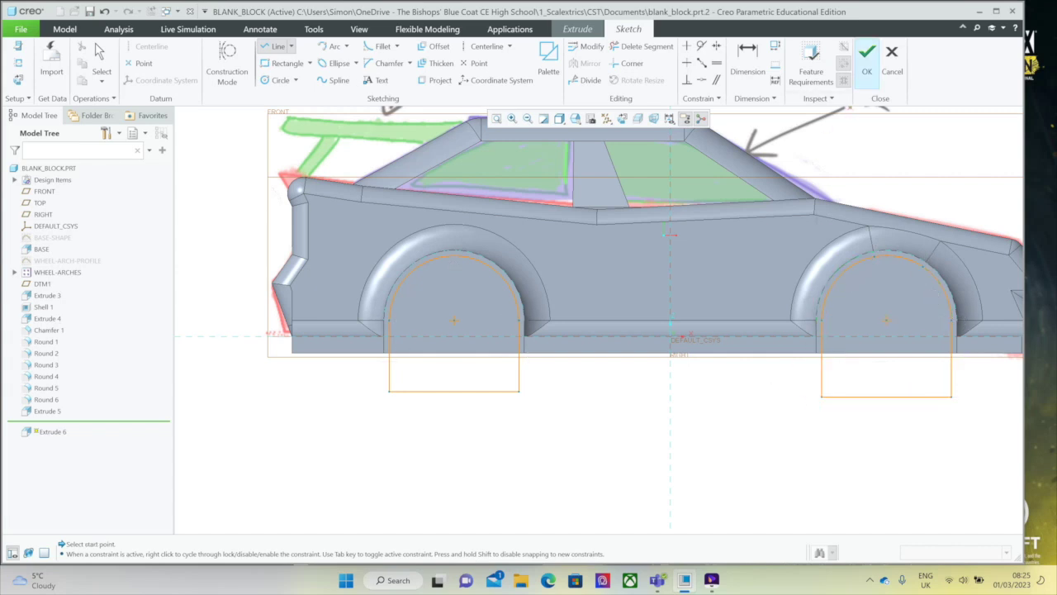
Try to finish the sketch, return to it and delete the offset arc segments from the front wheel profile.
click(866, 54)
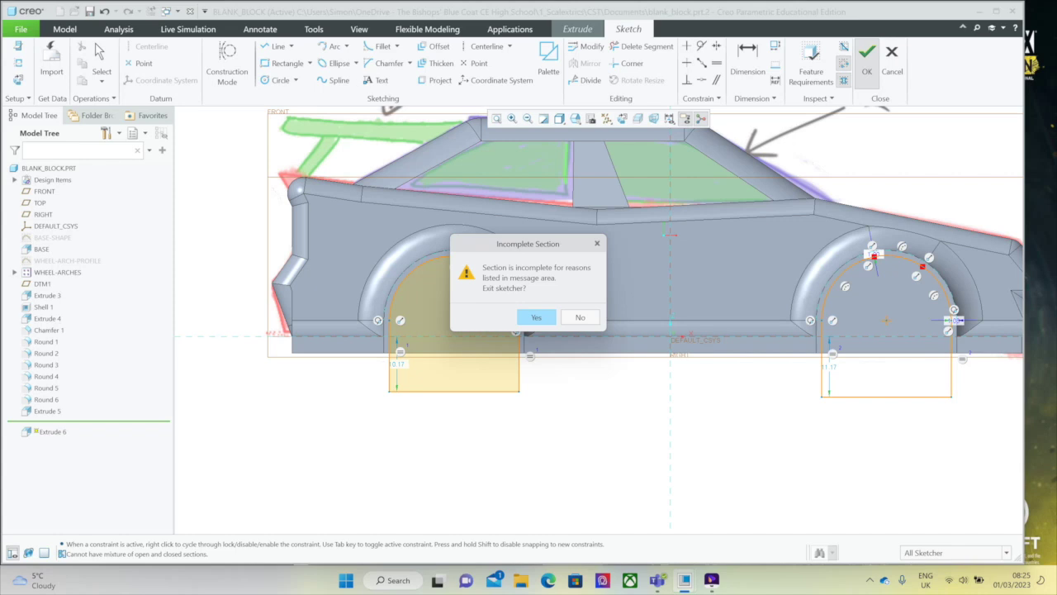
click(580, 318)
click(643, 46)
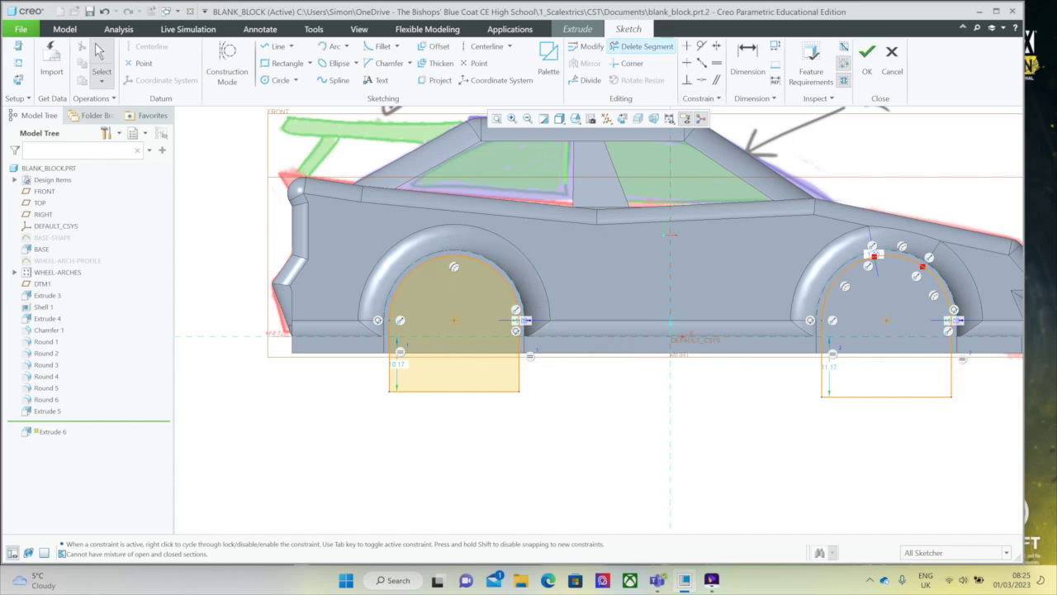
click(892, 257)
click(942, 284)
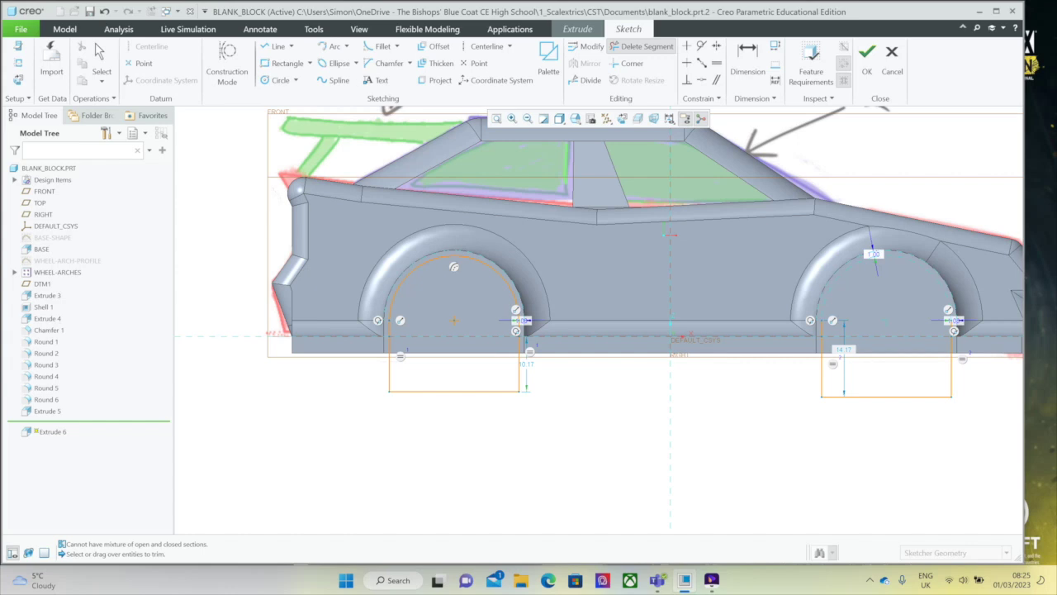
Draw a single arc across the upper ends of the front wheel profile's two vertical lines.
click(334, 46)
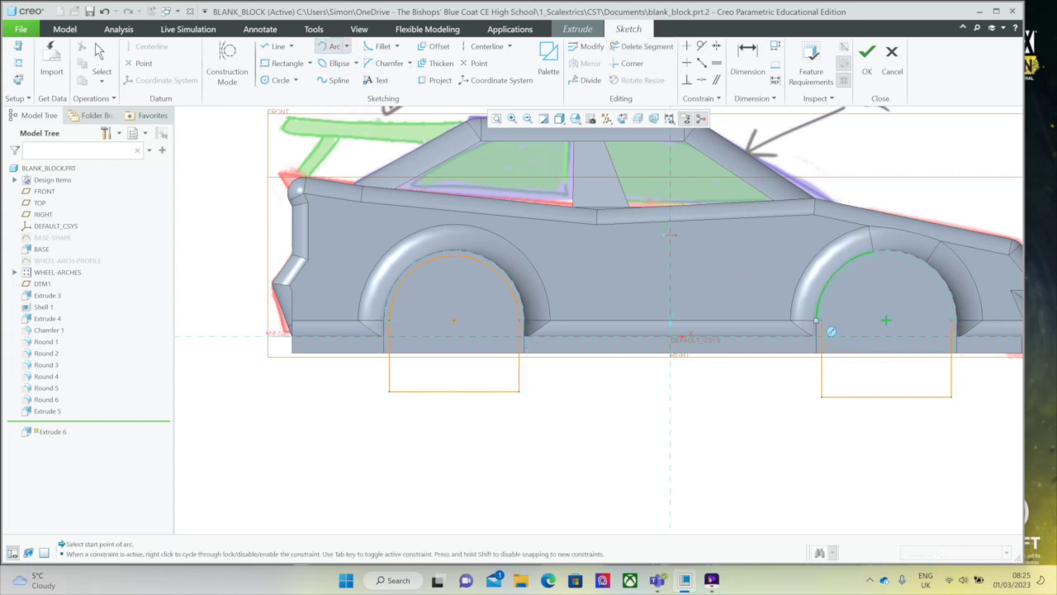
click(821, 319)
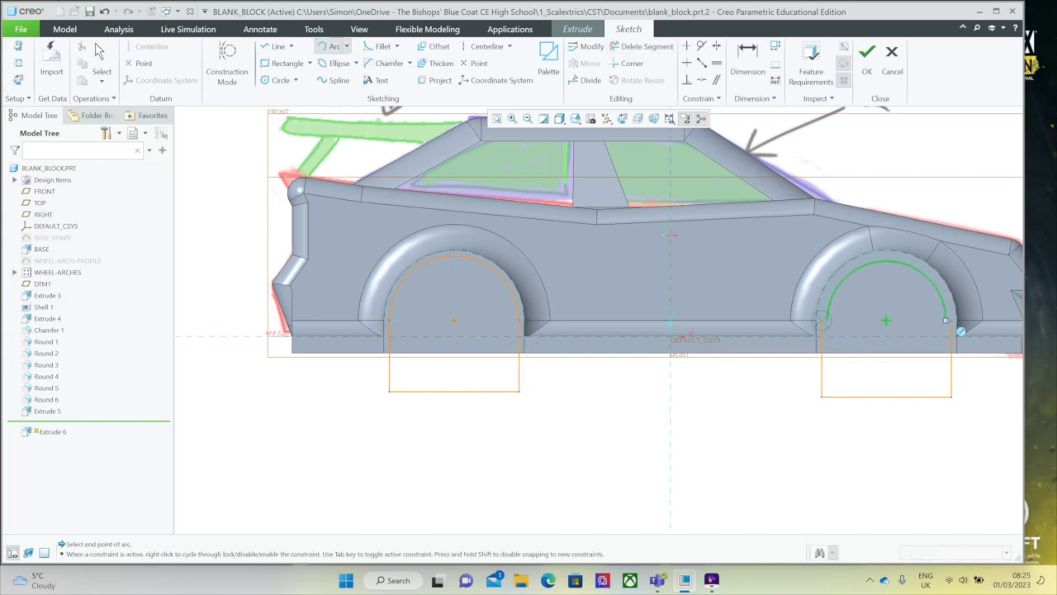
click(951, 321)
click(901, 332)
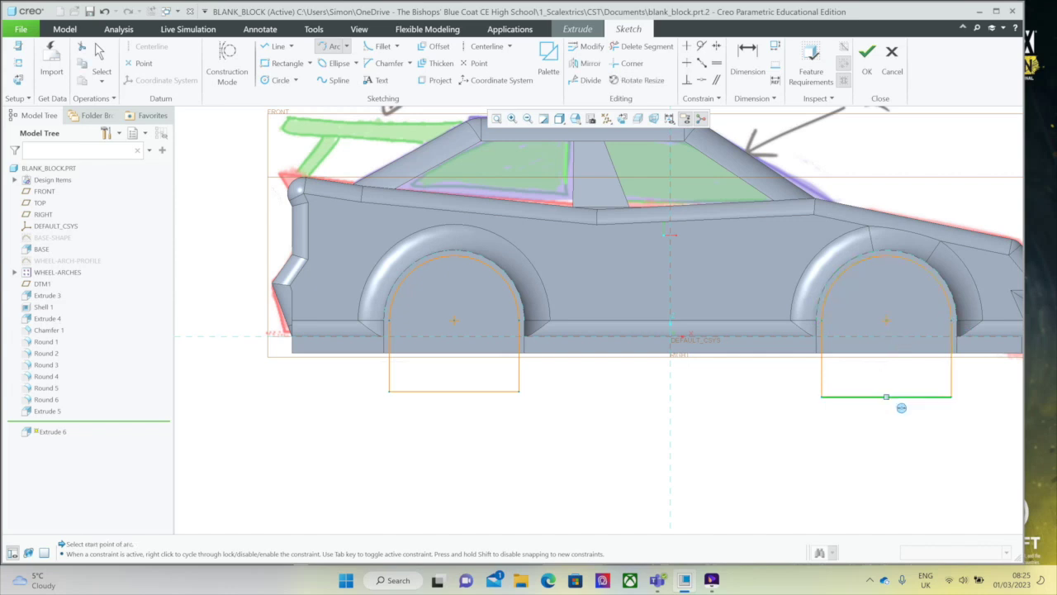
click(102, 54)
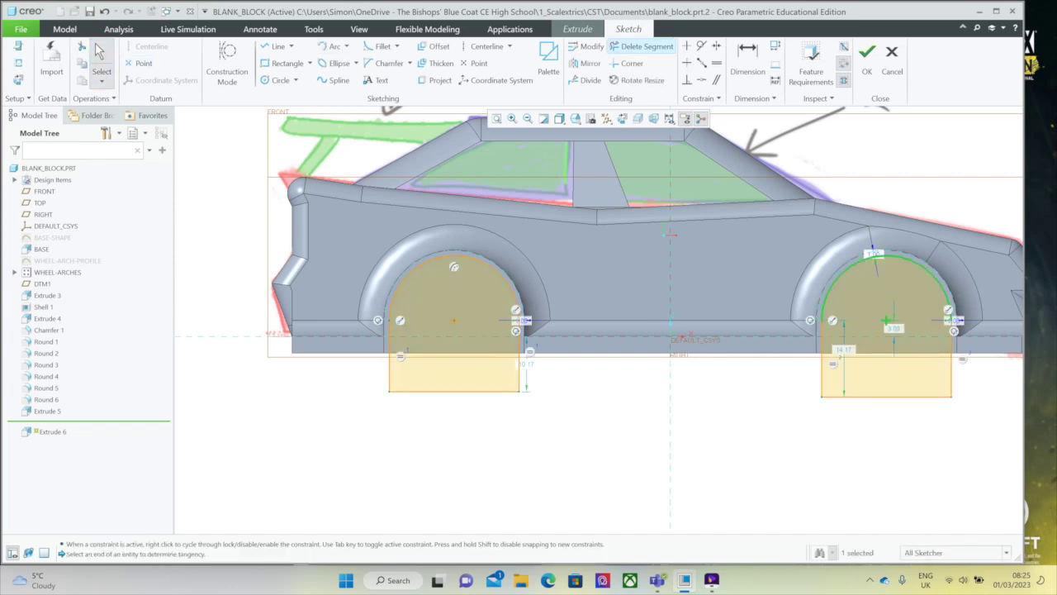
Finish the sketch and extrude both wheel profiles as a material-removing cut at depth 65.08 through the body side.
click(866, 58)
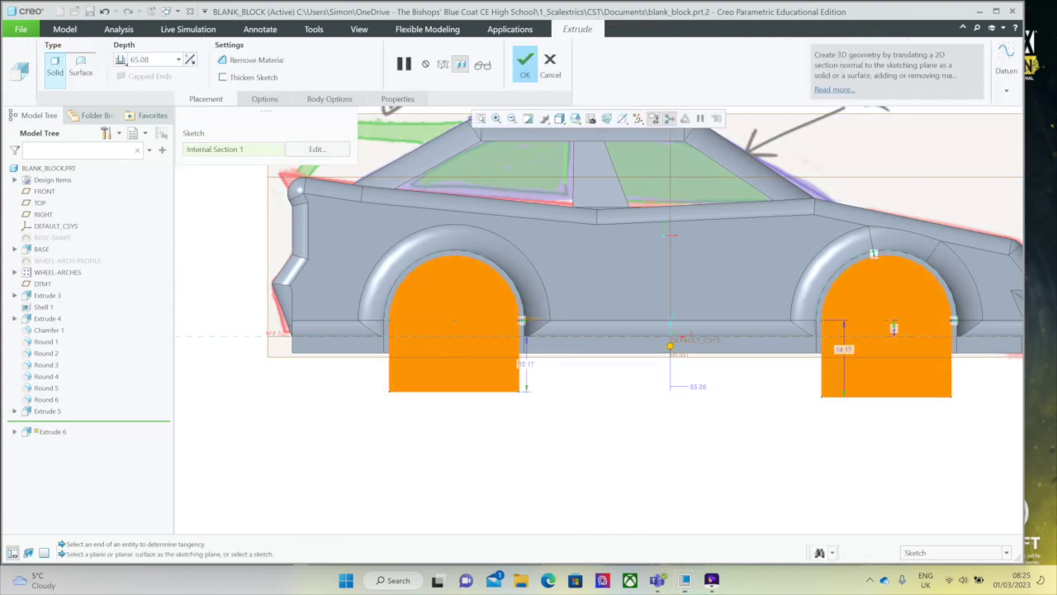
mouse_move(664, 236)
middle_down()
mouse_move(471, 231)
mouse_move(579, 238)
mouse_move(563, 238)
middle_up()
click(255, 60)
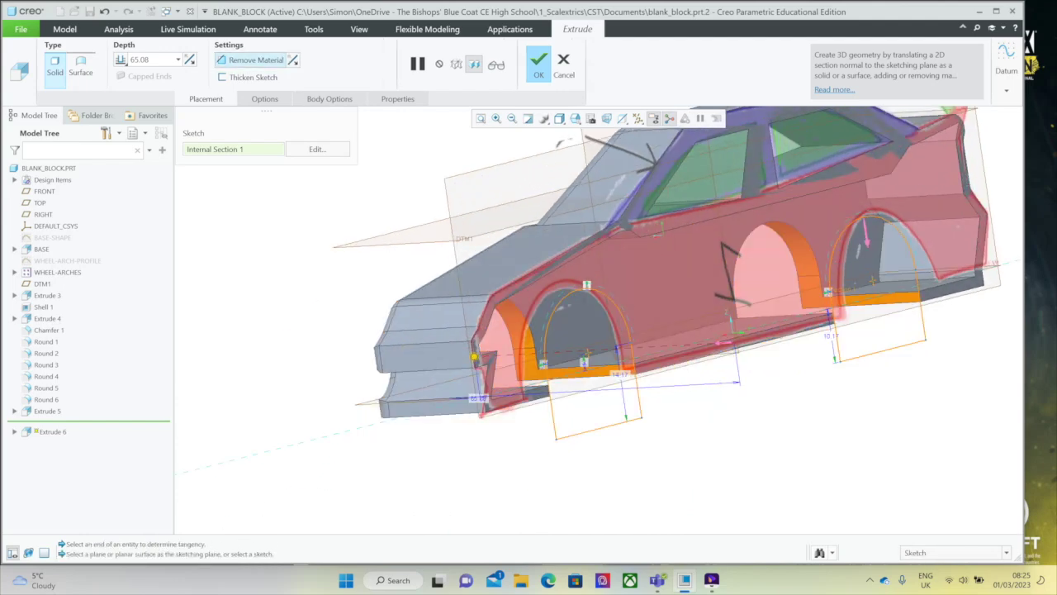
click(539, 64)
middle_drag(664, 236, 512, 375)
scroll(513, 376, up, 3)
scroll(596, 327, up, 2)
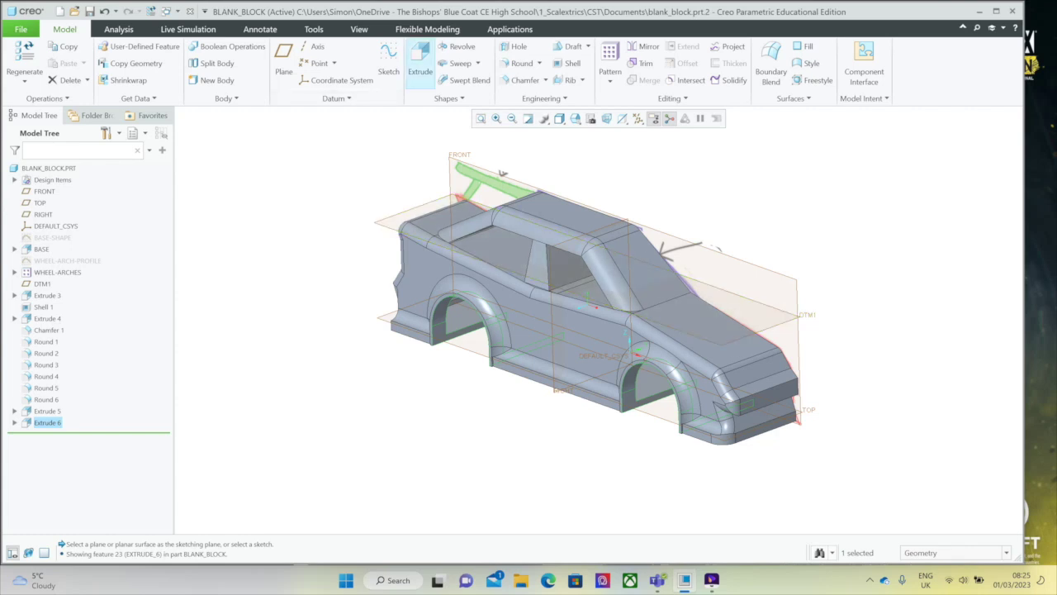
Start an extrude on the sloped windscreen face and sketch its profile by projecting the face's four edges.
click(421, 62)
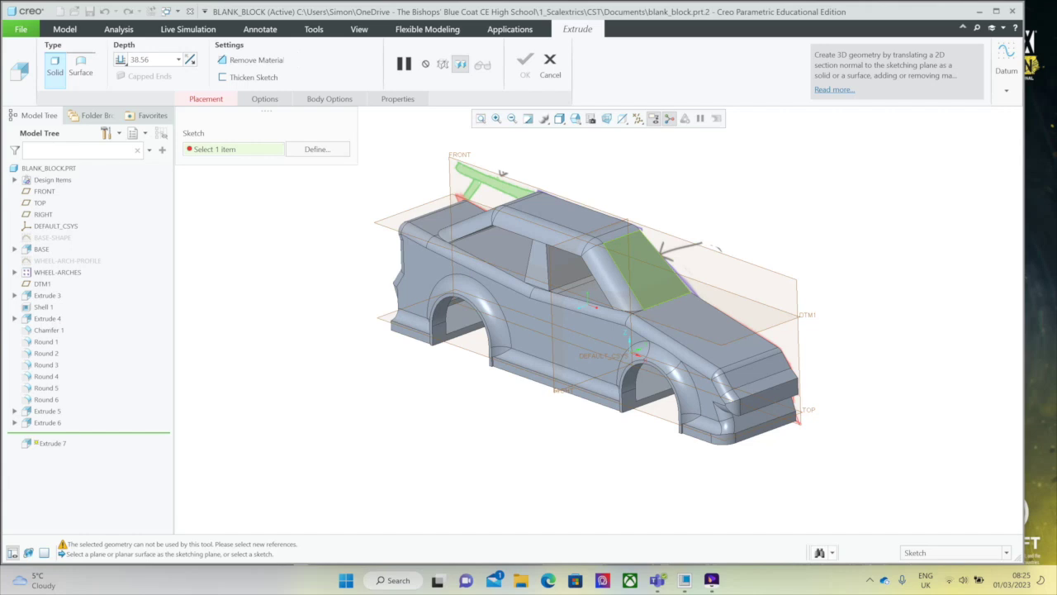
click(663, 250)
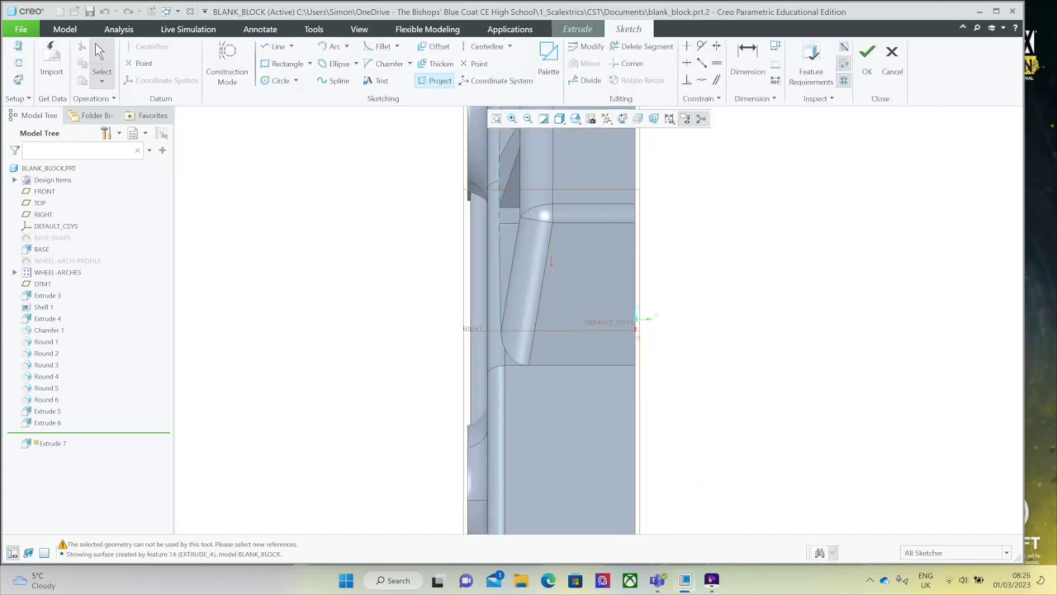
click(436, 80)
click(595, 223)
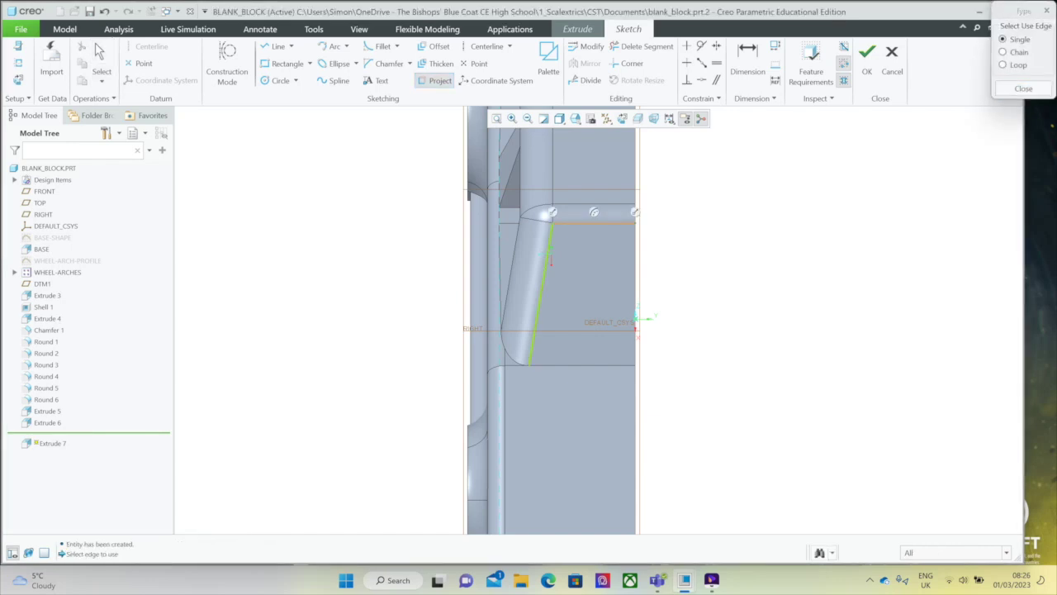
click(583, 366)
click(636, 289)
click(101, 58)
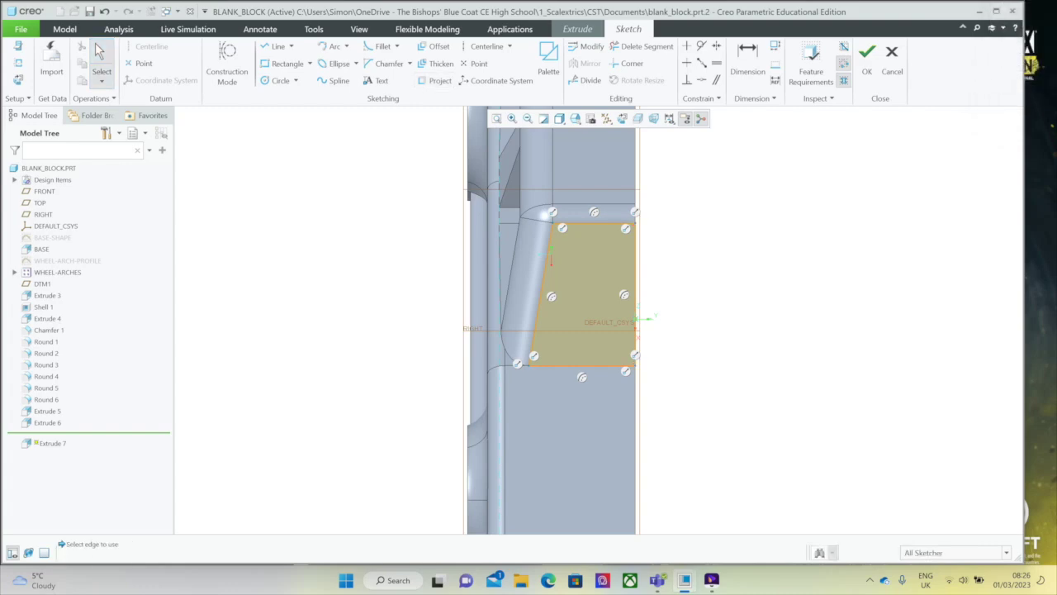
click(866, 58)
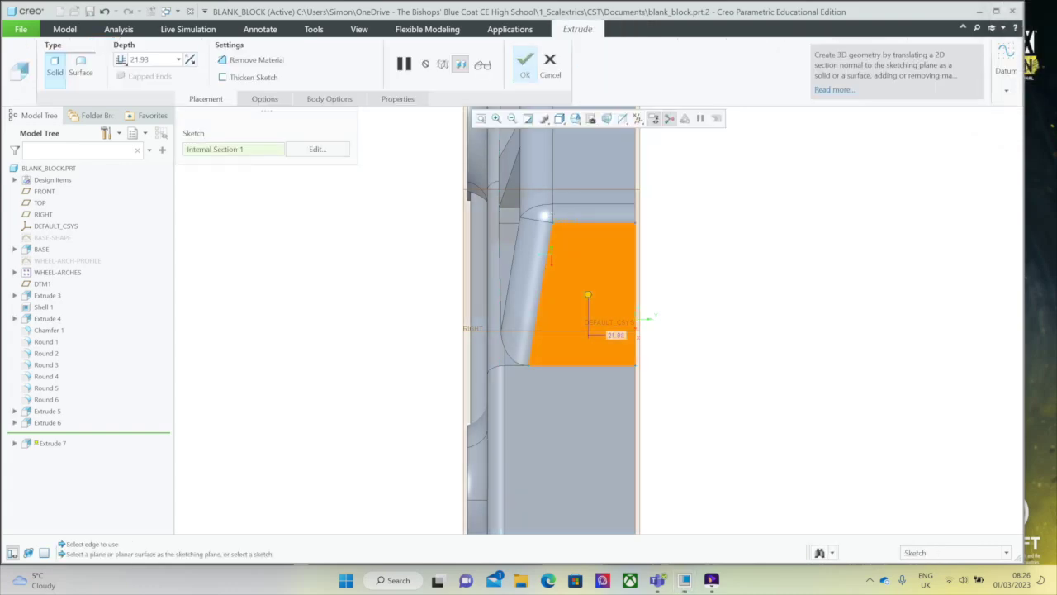
Cut the windscreen opening by removing material with depth To Reference, using the flat floor face inside the cabin.
mouse_move(552, 254)
middle_down()
mouse_move(611, 235)
mouse_move(632, 206)
mouse_move(623, 215)
mouse_move(607, 186)
mouse_move(582, 214)
middle_up()
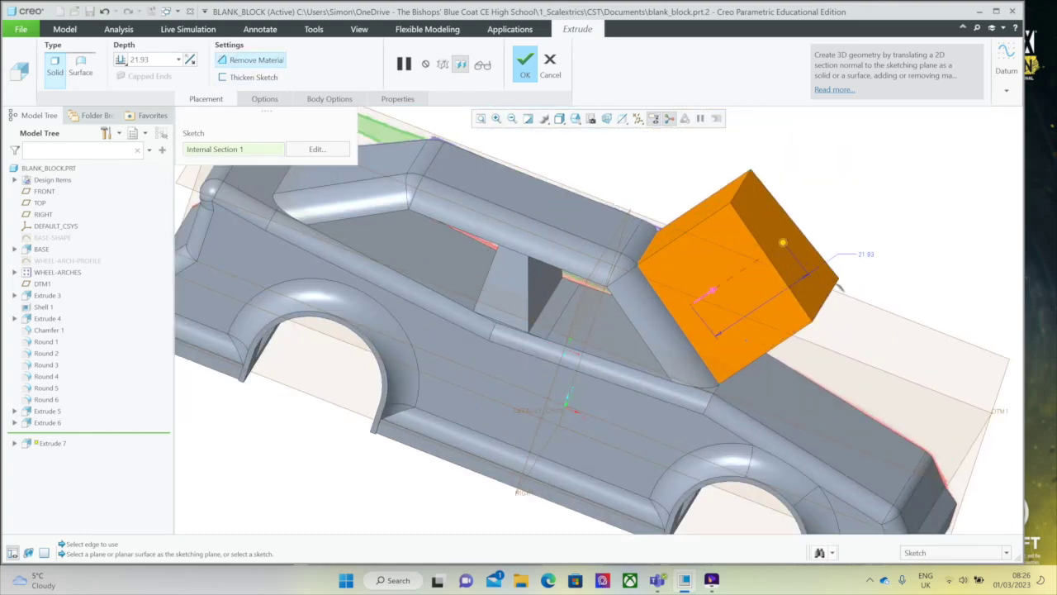
click(252, 59)
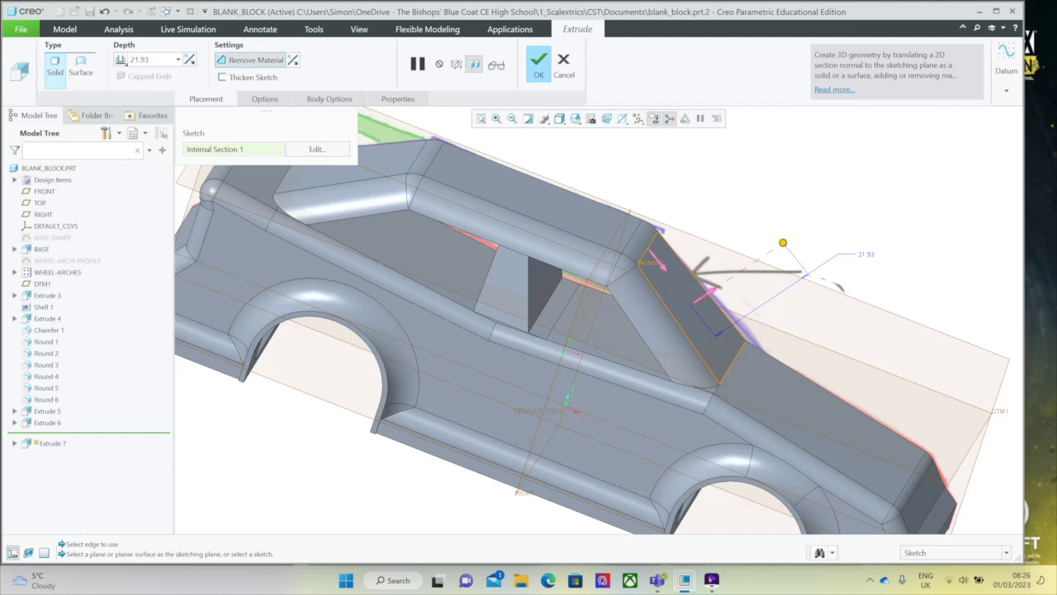
click(121, 59)
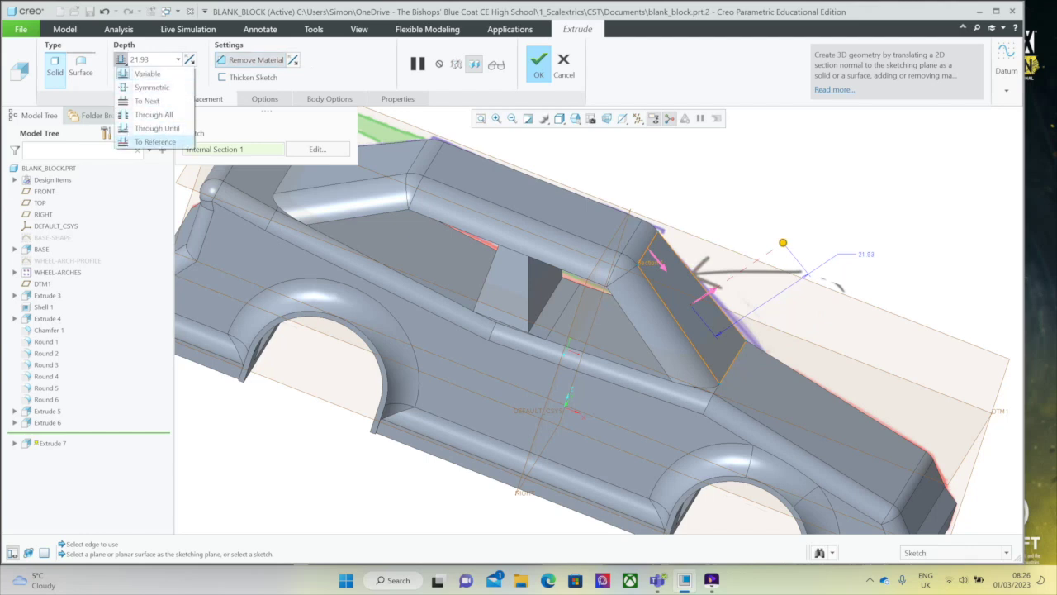
click(155, 142)
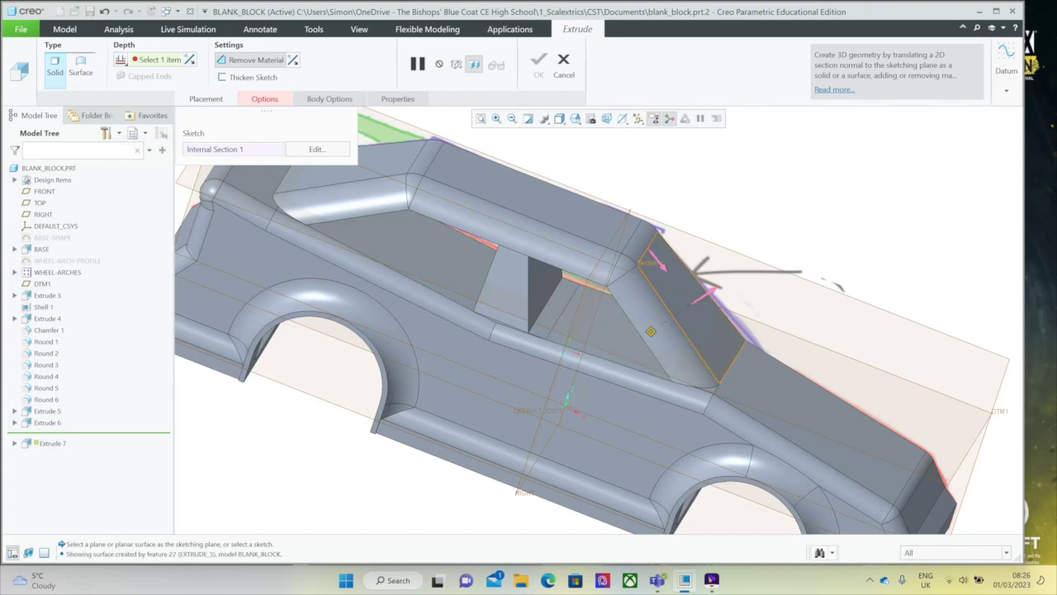
click(609, 335)
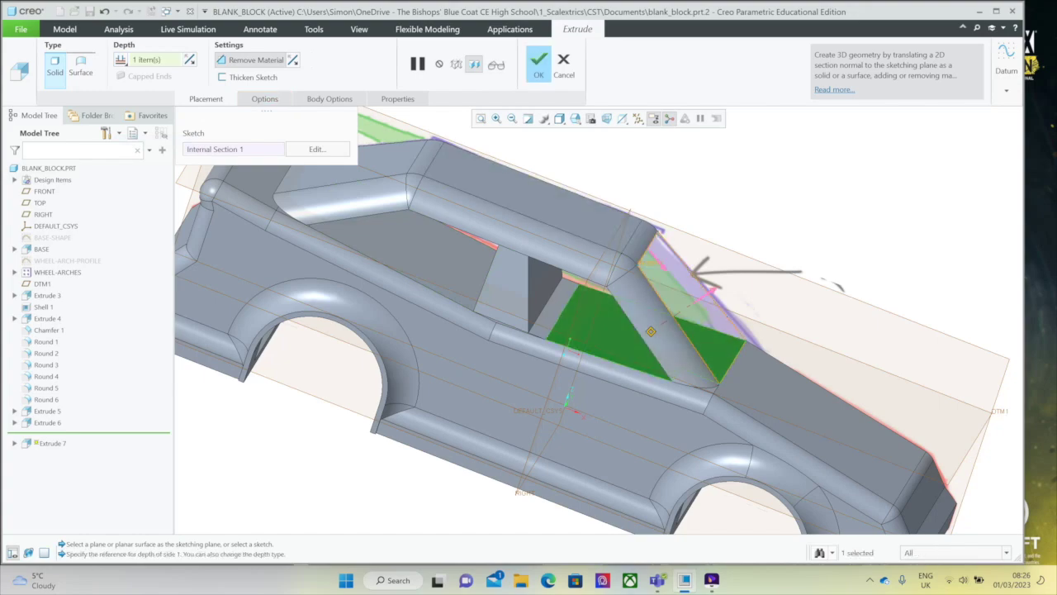
click(538, 63)
Start an extrude on the sloped rear window face and sketch its profile by projecting the face's four edges.
middle_drag(651, 331, 764, 312)
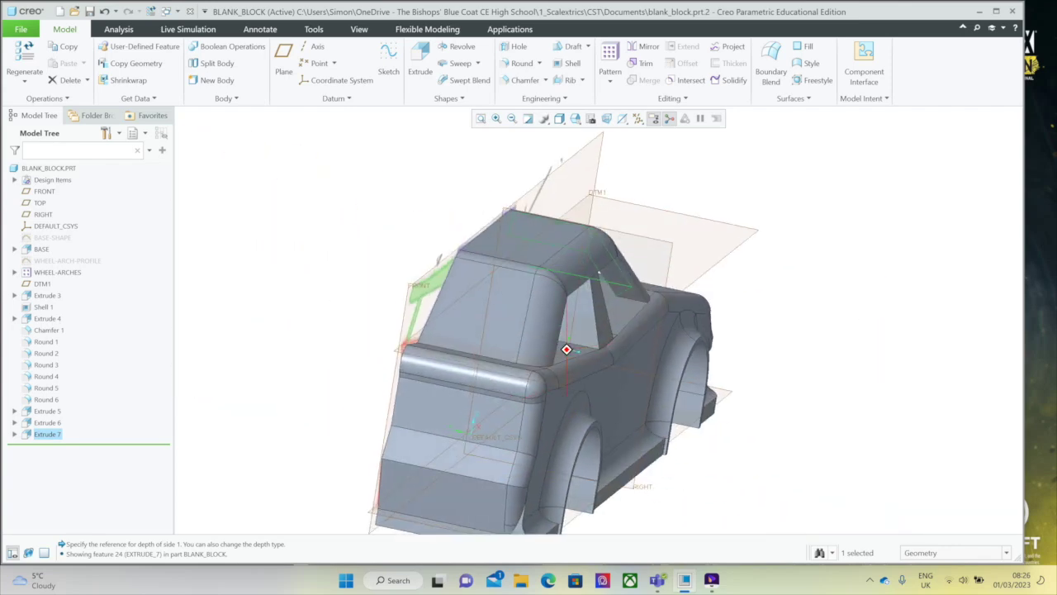
middle_drag(578, 331, 528, 334)
click(420, 59)
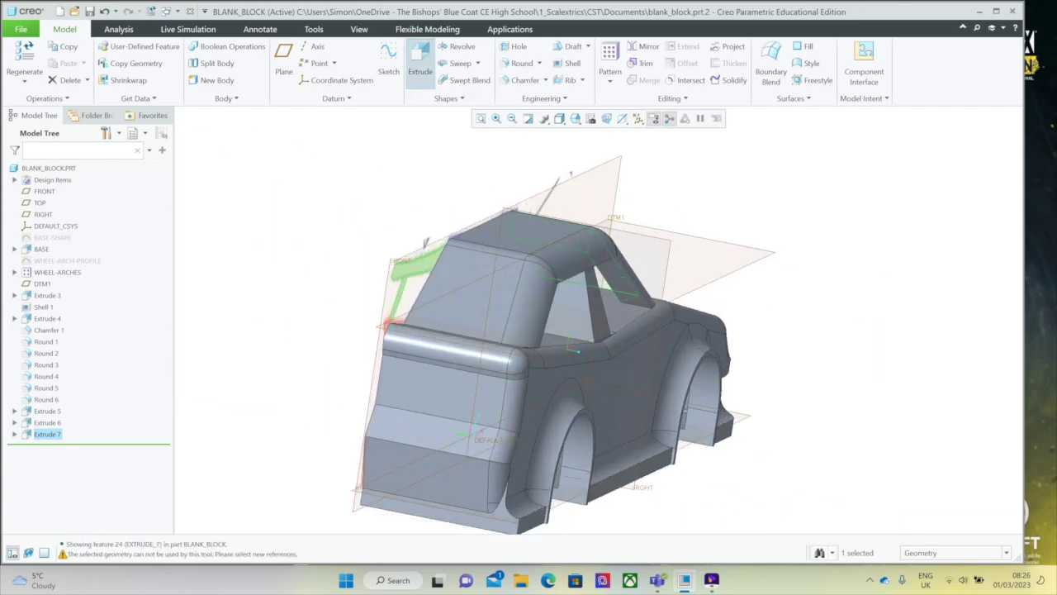
click(523, 228)
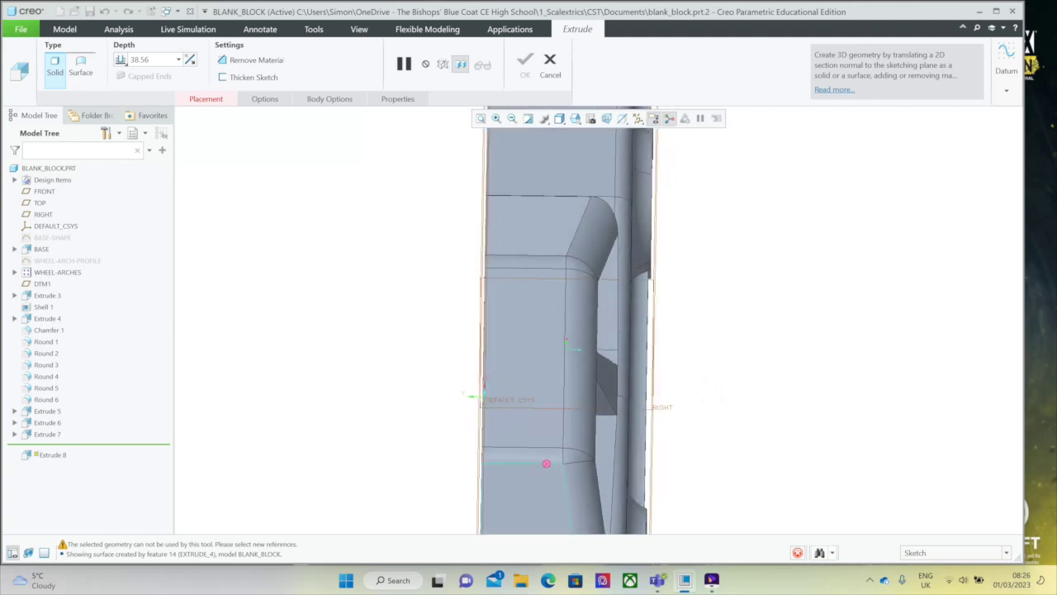
scroll(582, 446, down, 4)
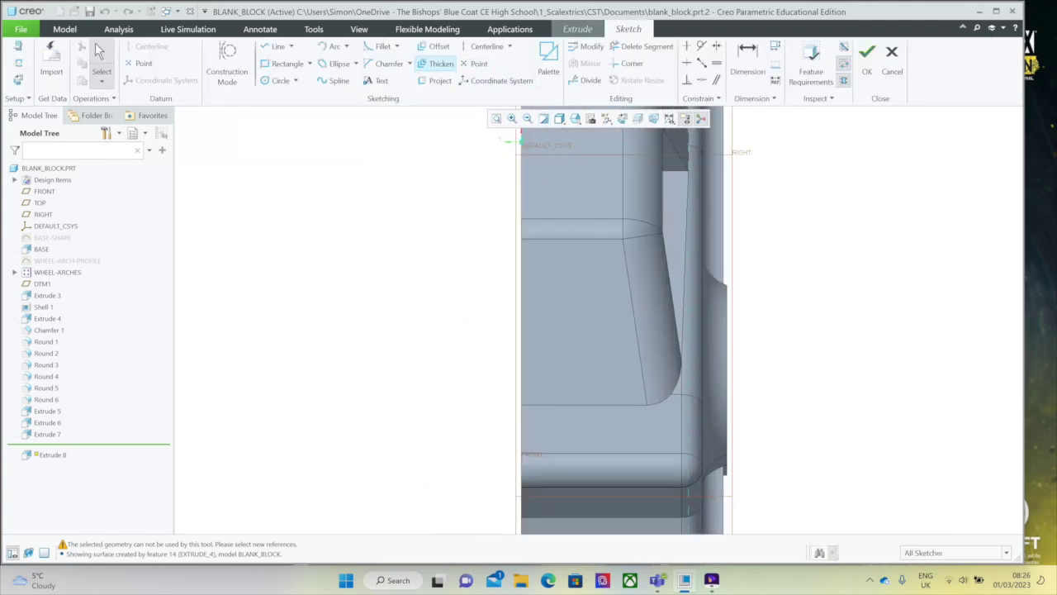
click(438, 80)
click(570, 241)
click(633, 313)
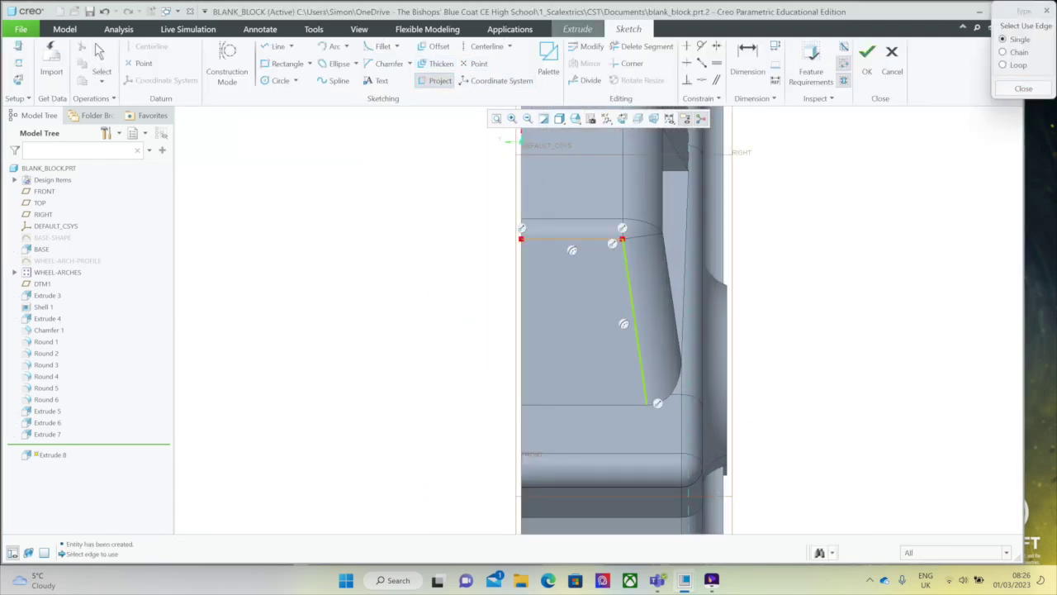
click(583, 404)
click(522, 323)
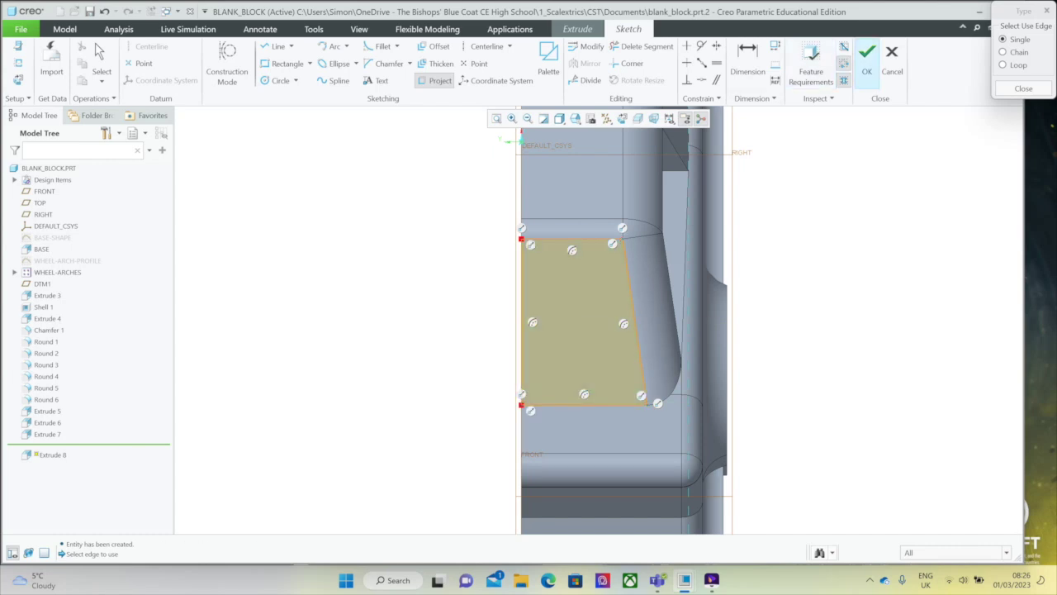
click(866, 60)
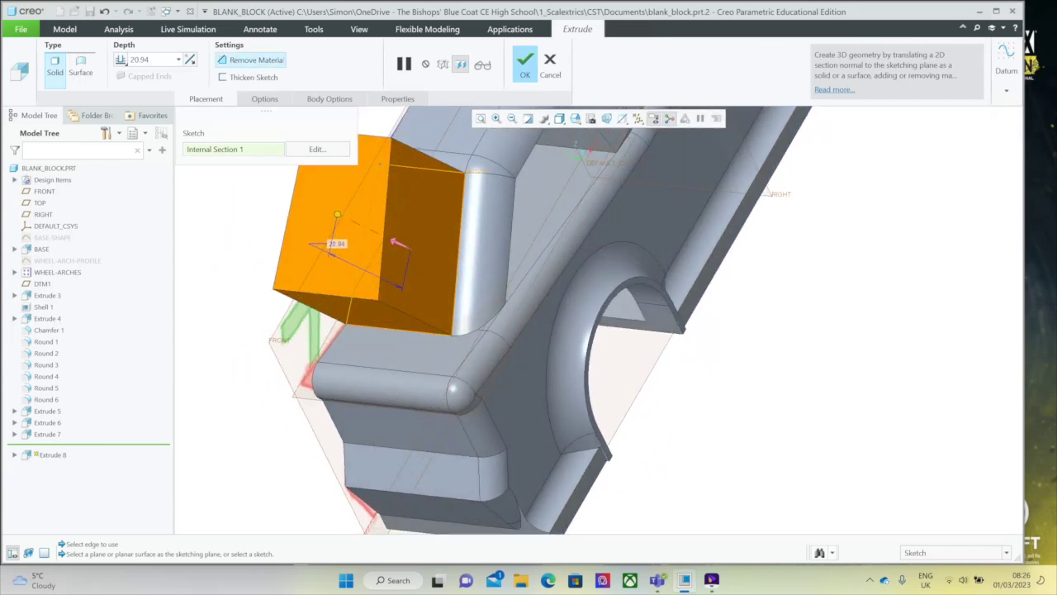
Cut the rear window opening by removing material with depth To Reference, ending at the cabin's flat inner floor face.
click(250, 60)
click(122, 60)
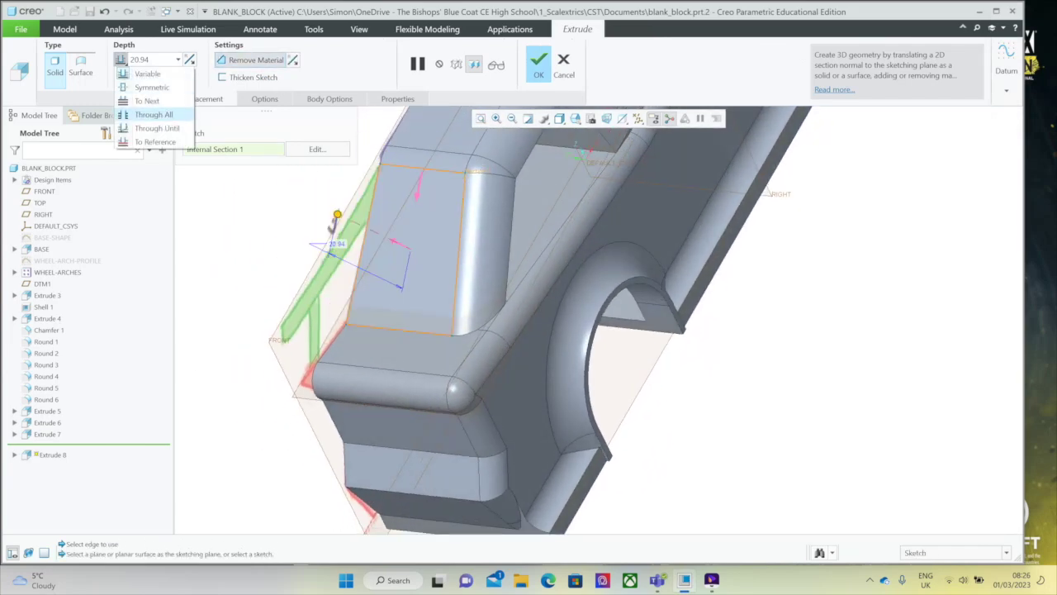
click(155, 142)
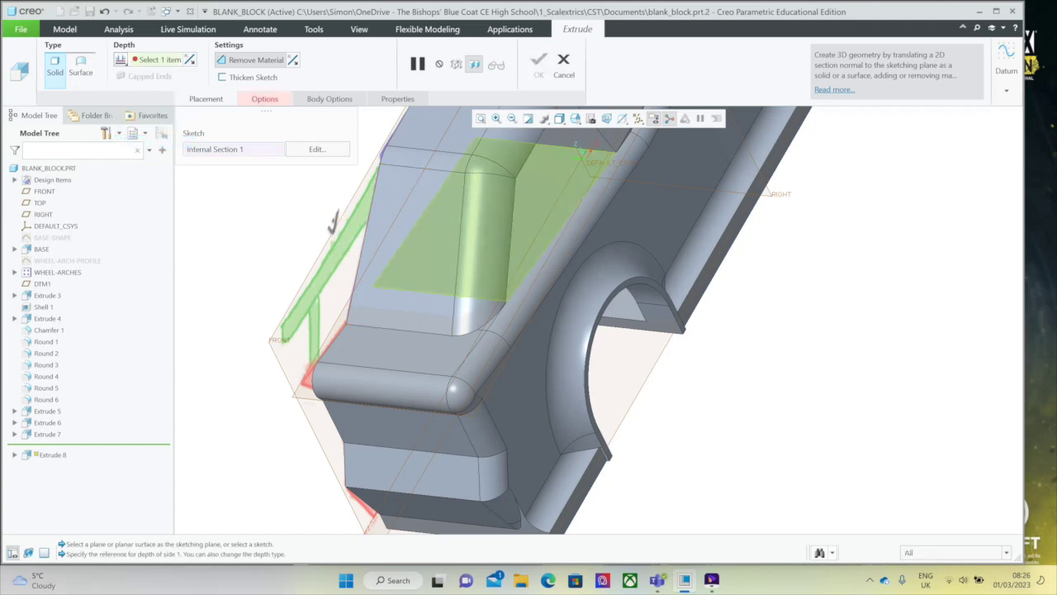
click(539, 199)
click(539, 64)
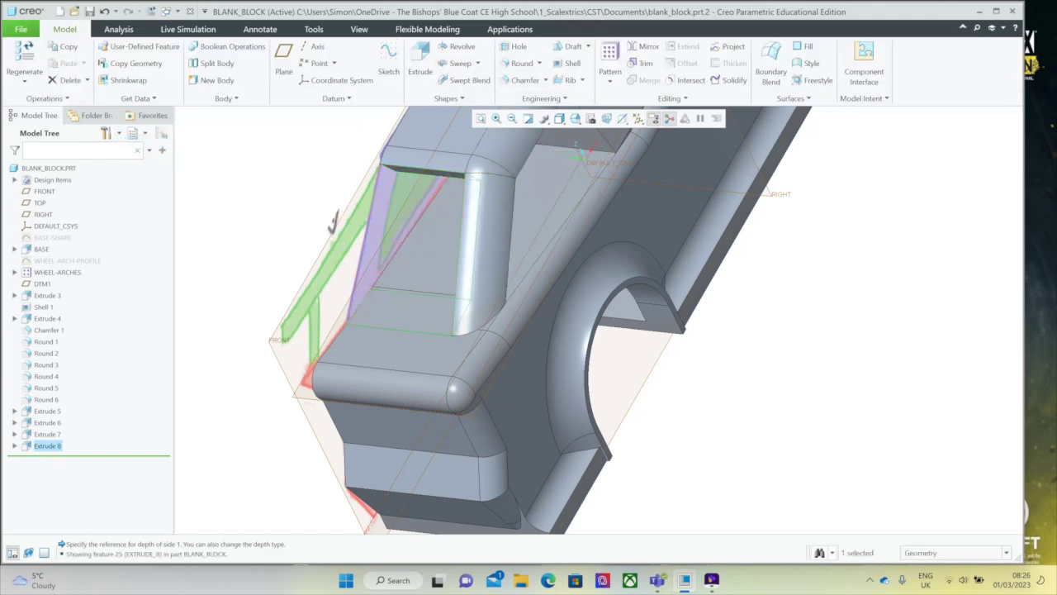
scroll(614, 306, up, 4)
middle_drag(612, 217, 612, 217)
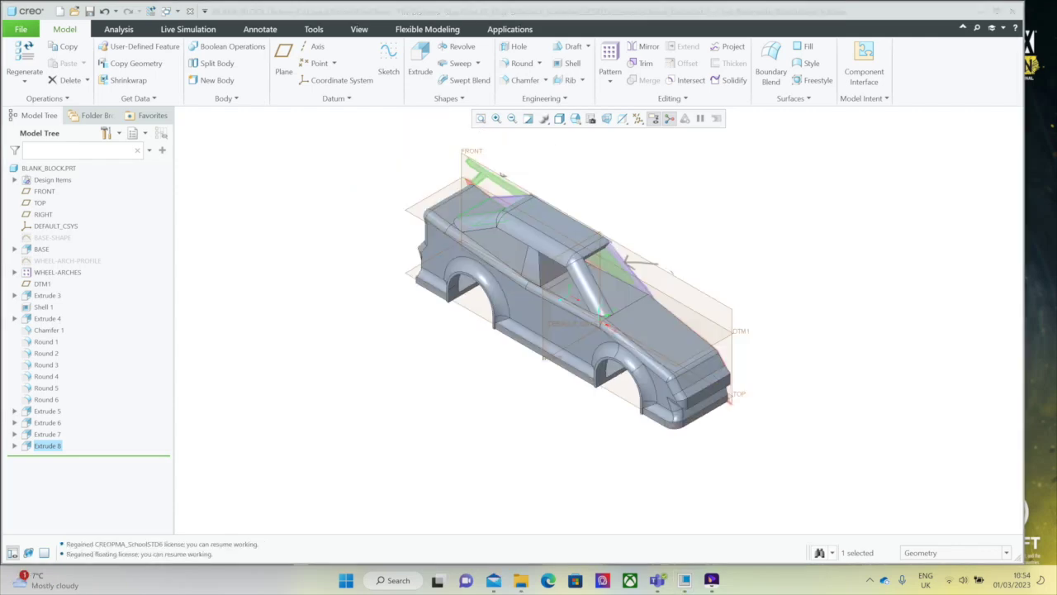
Mirror the whole BLANK_BLOCK.PRT part about the FRONT datum plane to complete the car body.
click(49, 168)
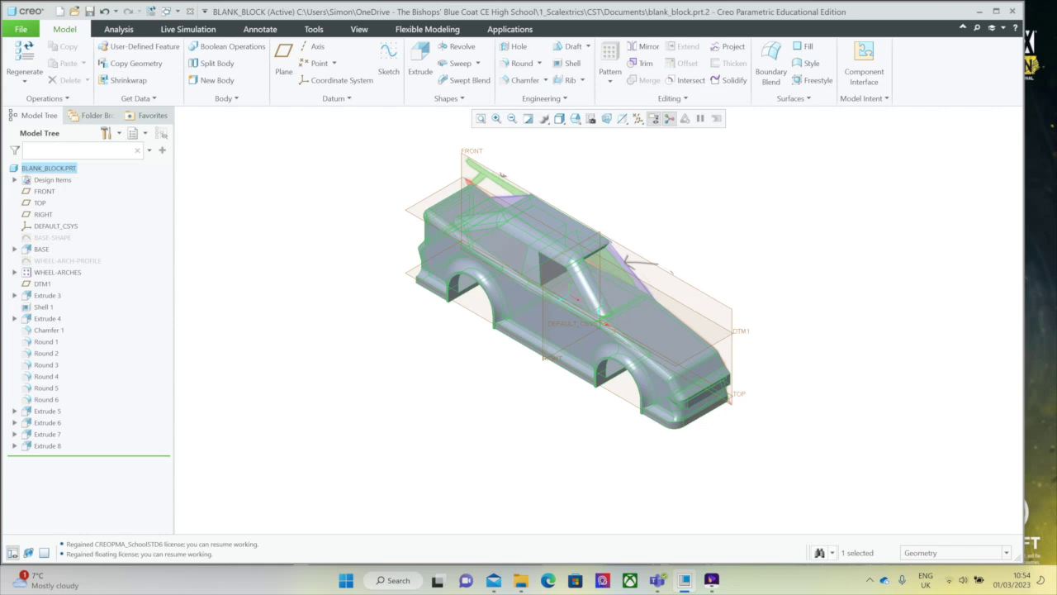
click(644, 47)
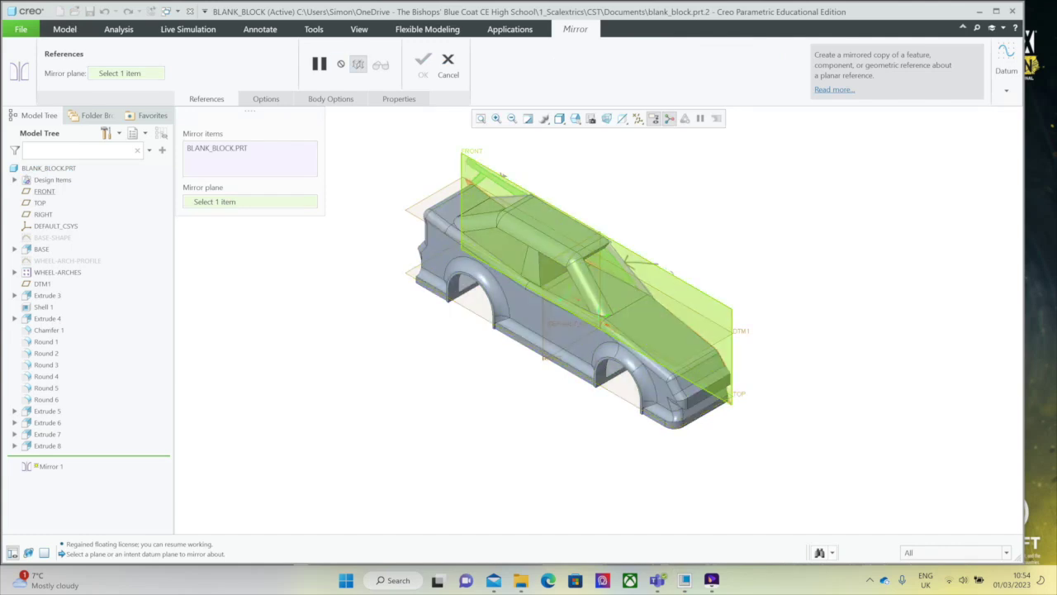
click(502, 173)
click(423, 64)
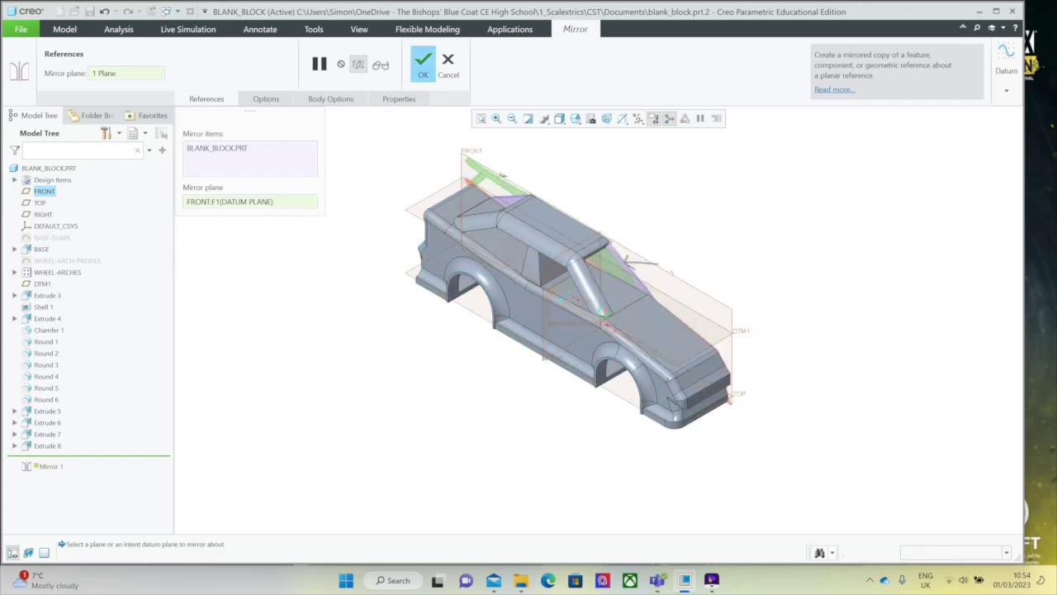
mouse_move(596, 281)
middle_down()
mouse_move(426, 263)
mouse_move(380, 244)
mouse_move(450, 277)
mouse_move(524, 289)
mouse_move(607, 287)
mouse_move(665, 268)
mouse_move(595, 283)
mouse_move(605, 298)
middle_up()
mouse_move(490, 146)
middle_down()
mouse_move(555, 245)
mouse_move(591, 224)
middle_up()
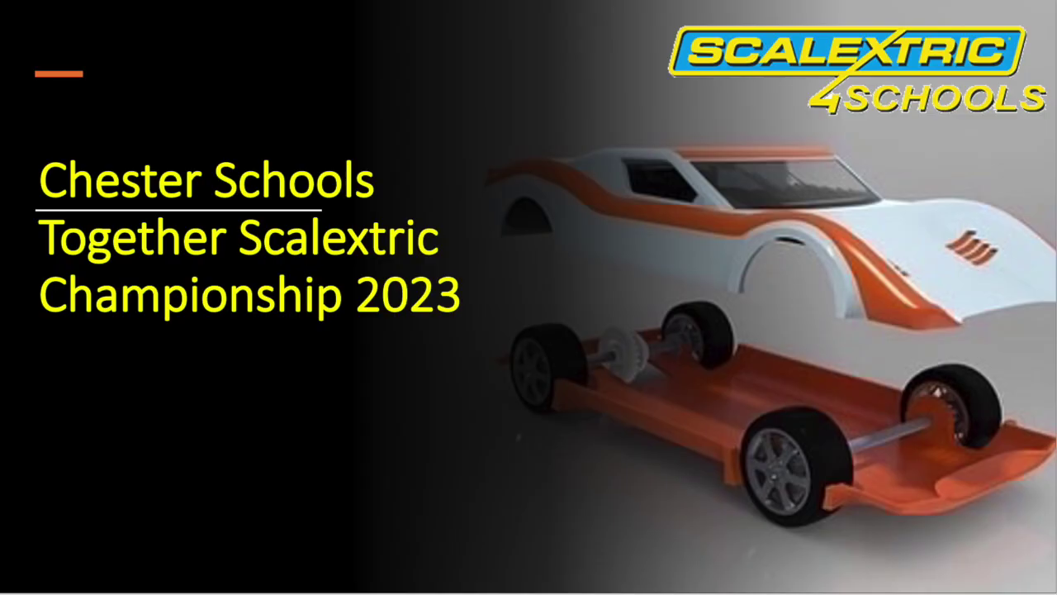